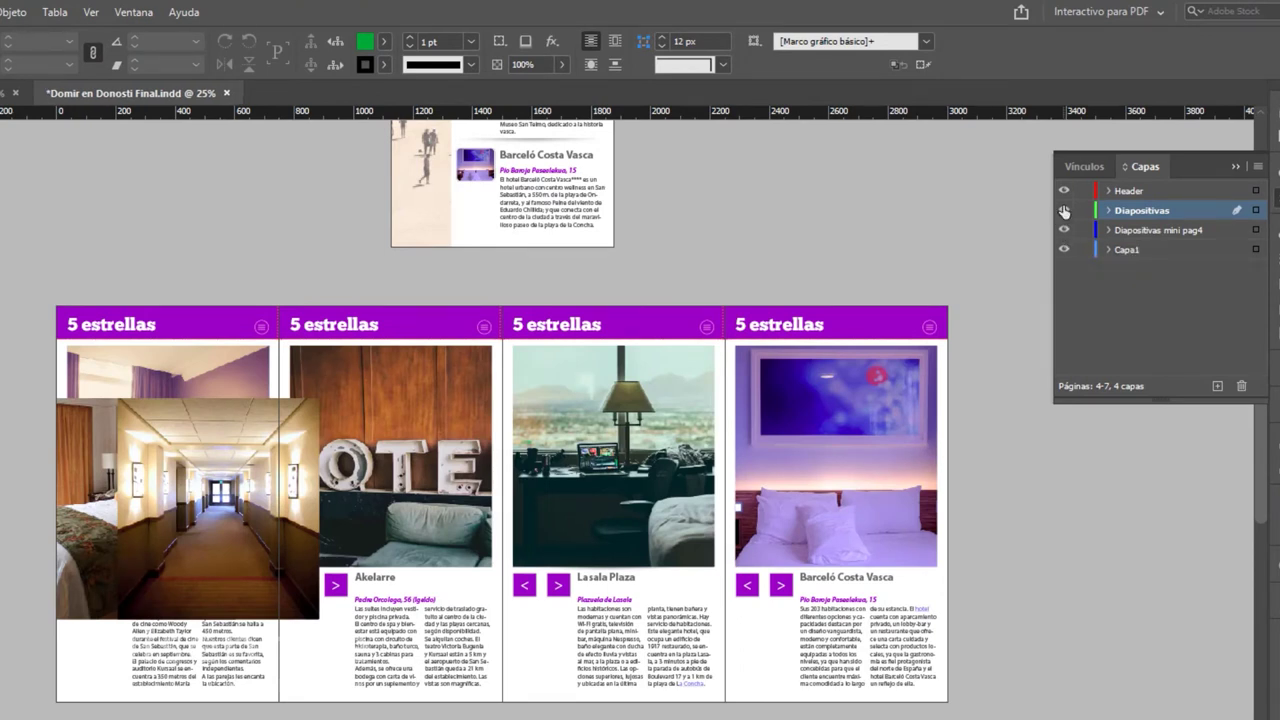
left_click(1063, 210)
left_click(1063, 208)
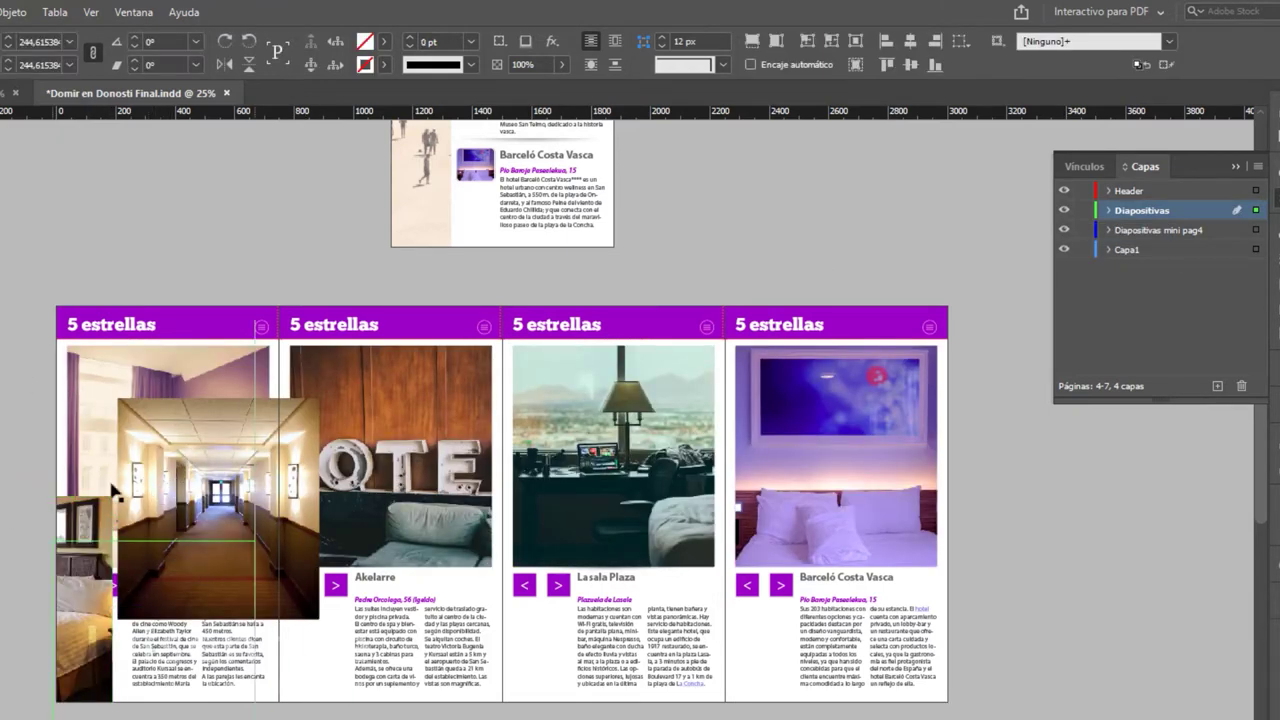
left_click_drag(114, 491, 157, 541)
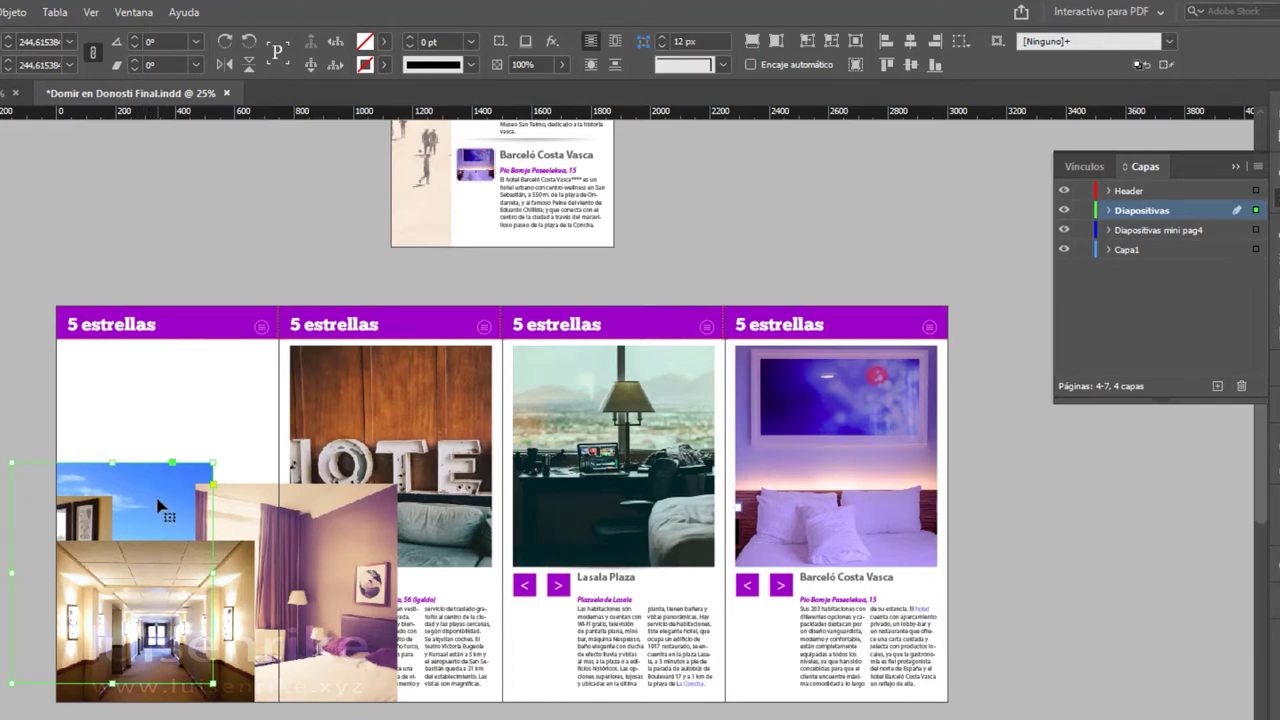
Undo the earlier image moves on the María Cristina page until its slideshow photos are stacked in place again
key("ctrl+z")
key("ctrl+z")
key("ctrl+z")
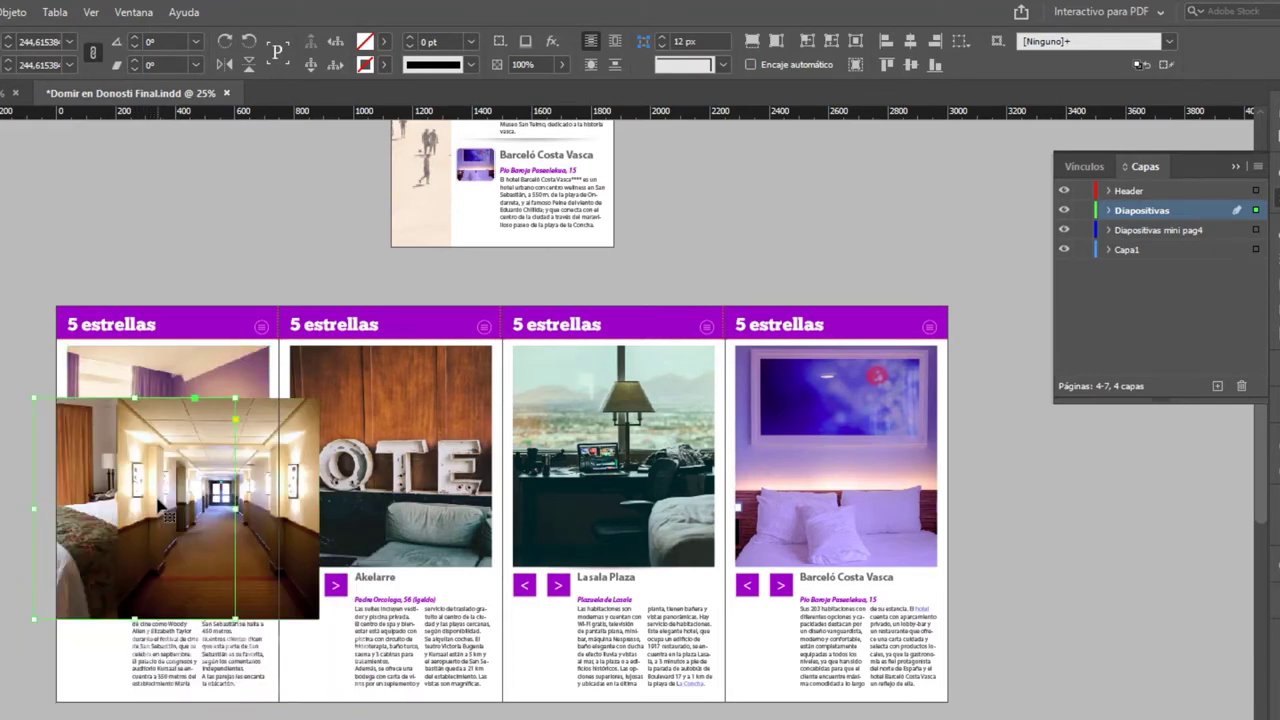
key("ctrl+z")
key("ctrl+shift+z")
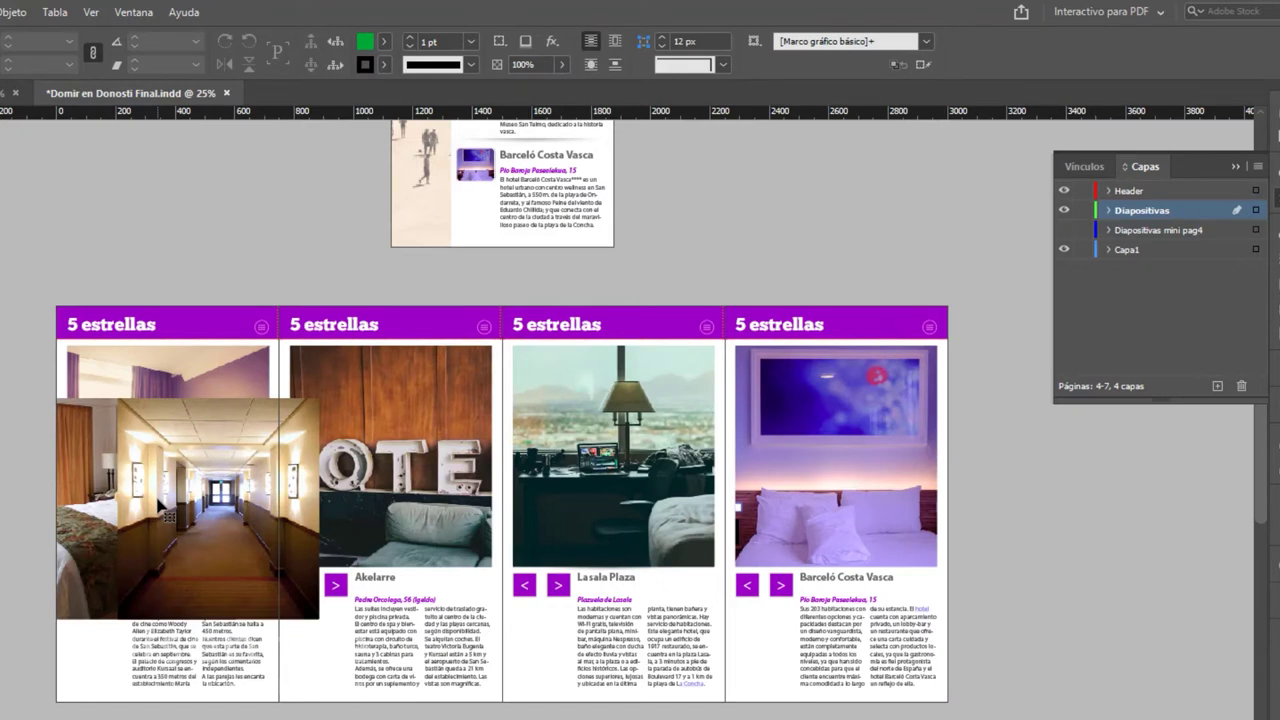
key("ctrl+z")
key("ctrl+z")
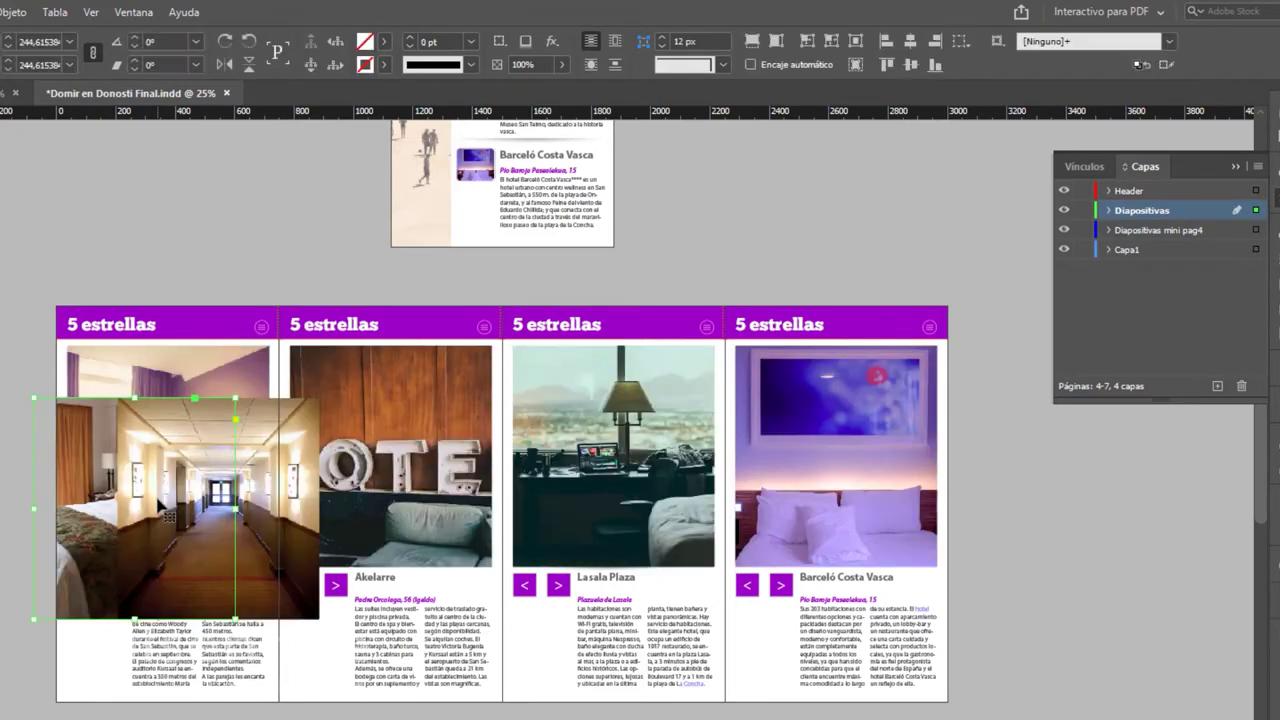
key("ctrl+z")
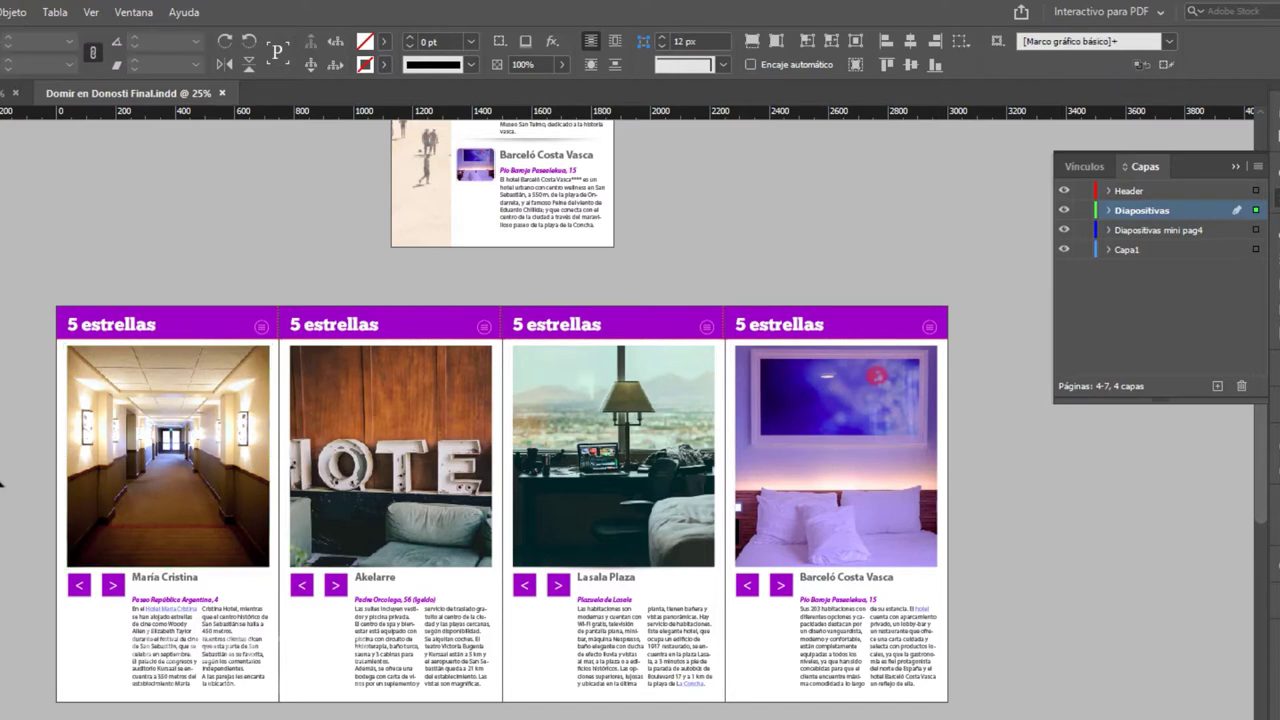
Copy the stacked slideshow photos on the María Cristina page and paste them in the same place
left_click_drag(18, 438, 170, 481)
left_click_drag(23, 443, 85, 430)
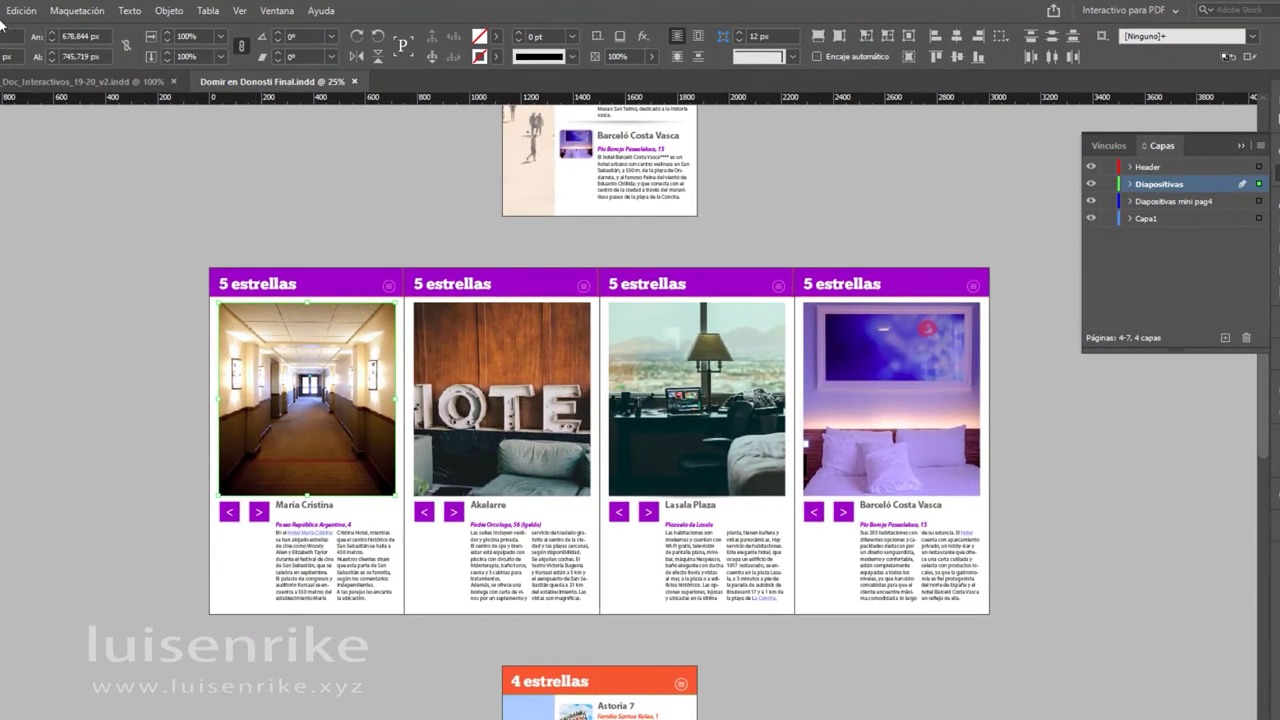
left_click(21, 10)
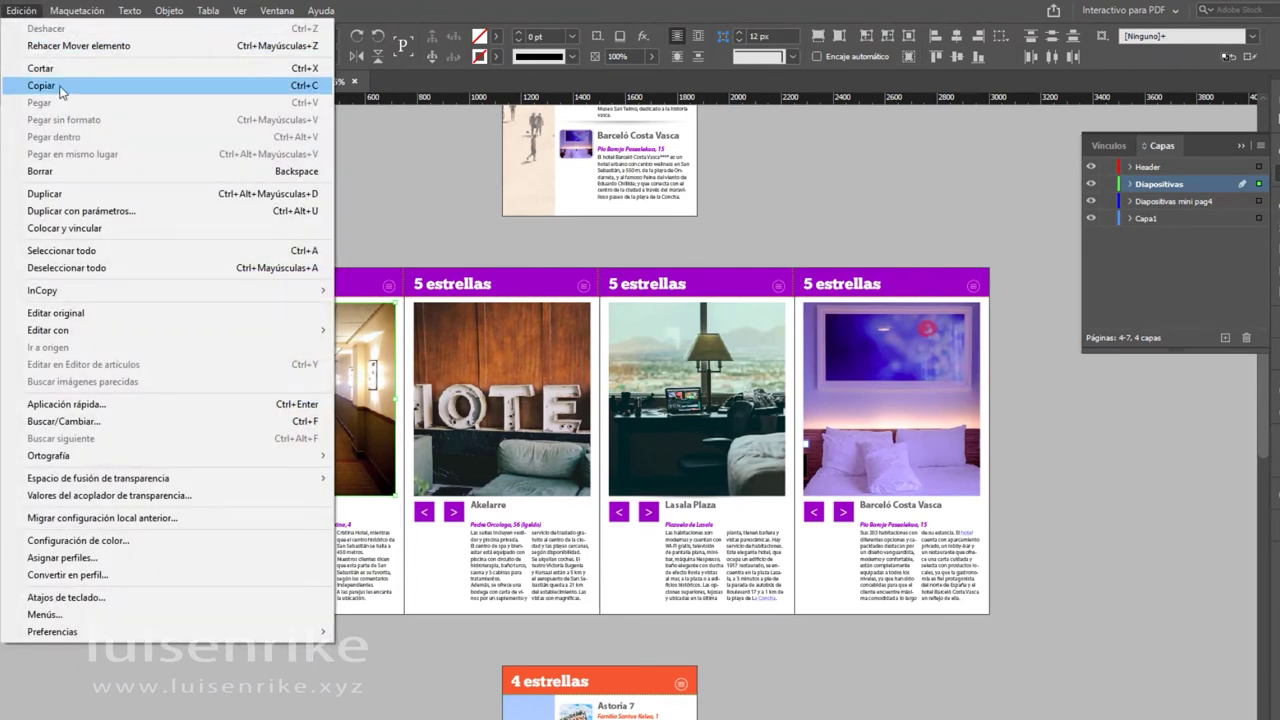
left_click(55, 86)
left_click(22, 12)
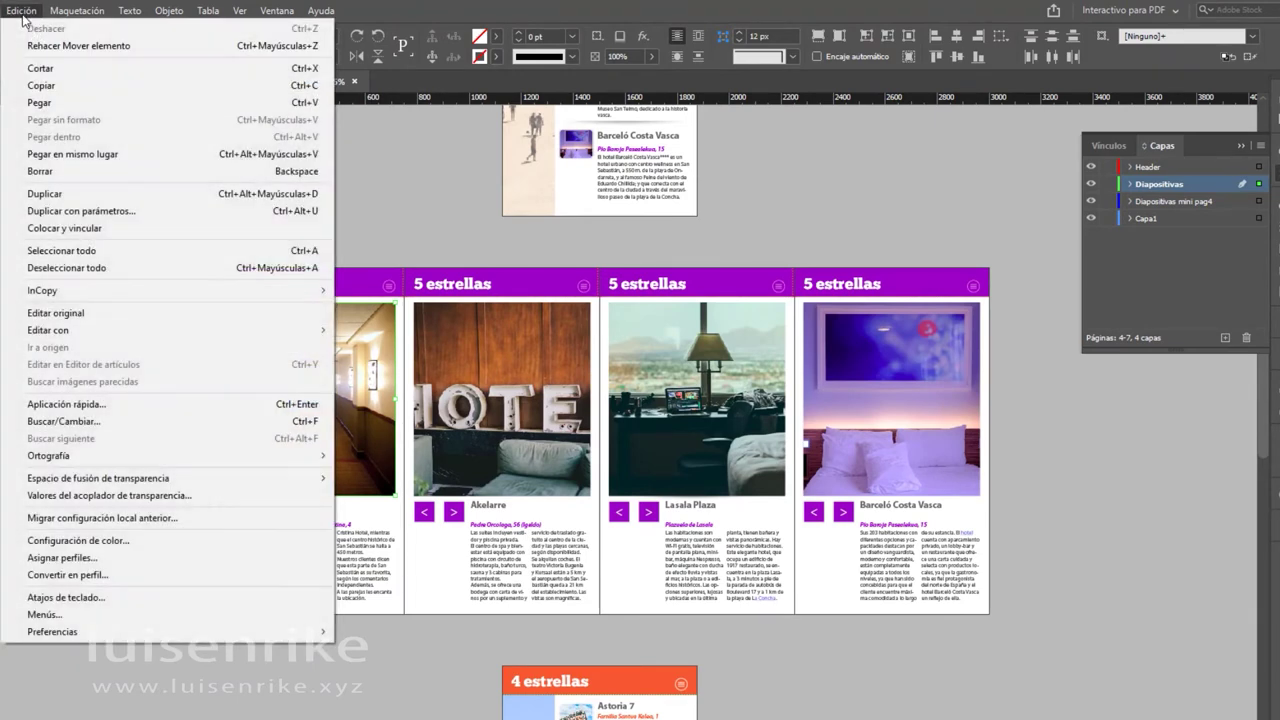
left_click(89, 153)
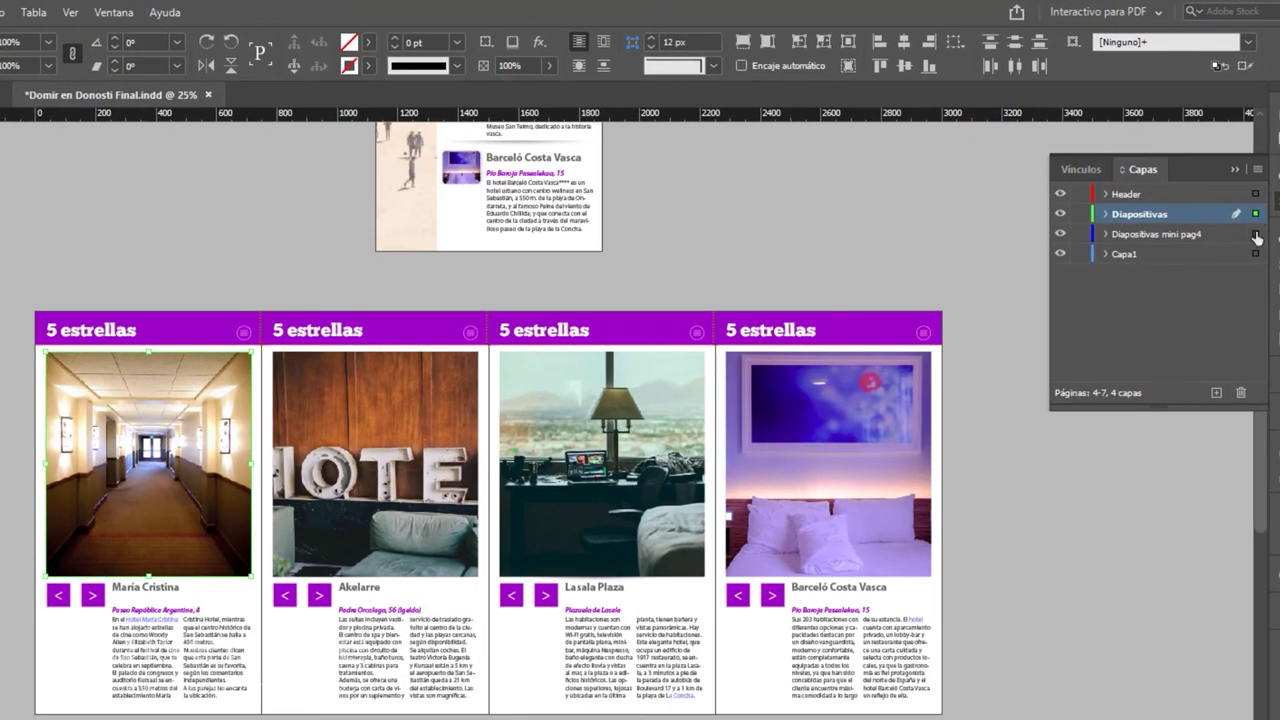
Move the pasted photos to the Diapositivas mini pag4 layer and scale them down to thumbnails in the lower-right corner of the large photo
left_click_drag(1257, 238, 1259, 241)
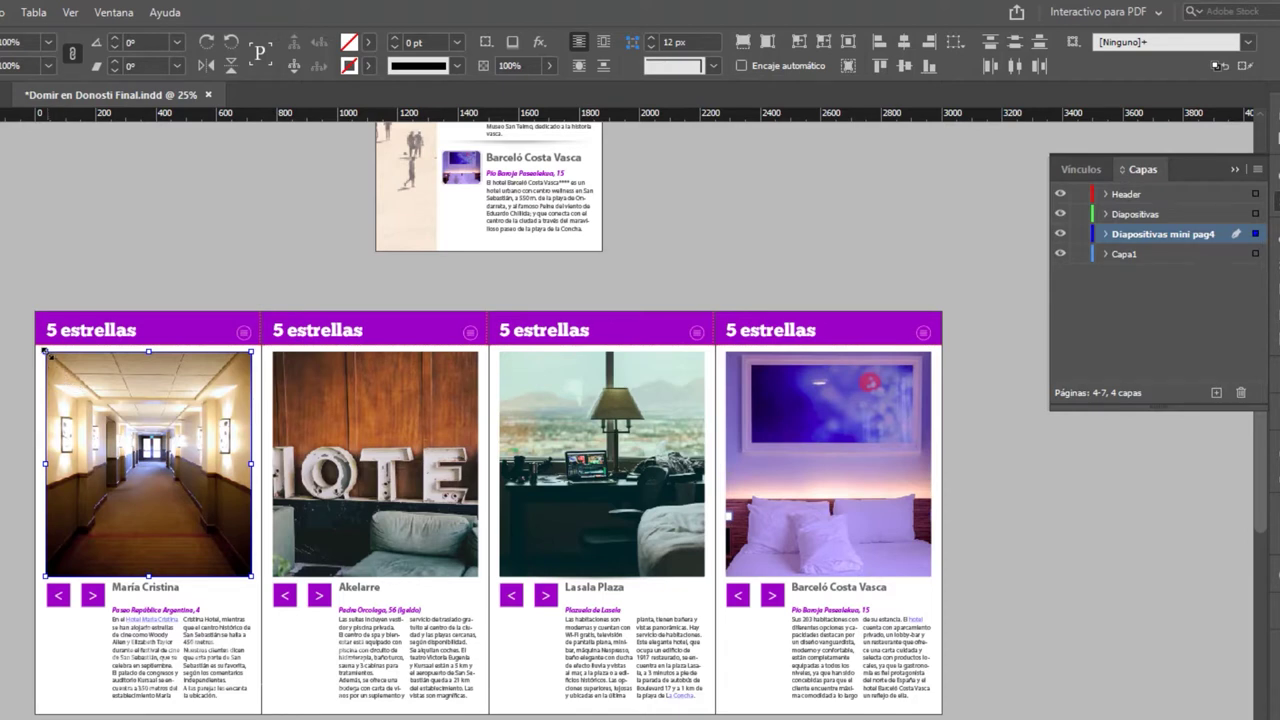
left_click_drag(45, 351, 209, 529)
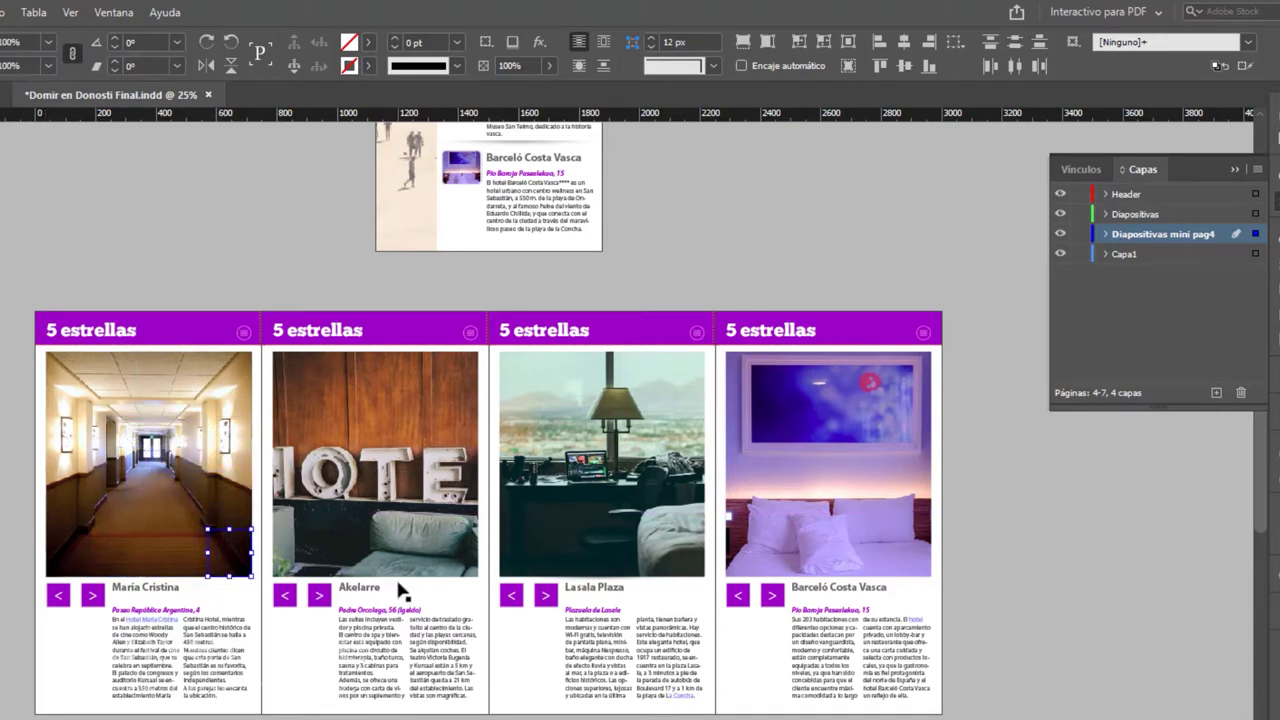
Hide the Diapositivas layer and move the corridor thumbnail to the left edge of the photo area on the María Cristina page
left_click(1060, 216)
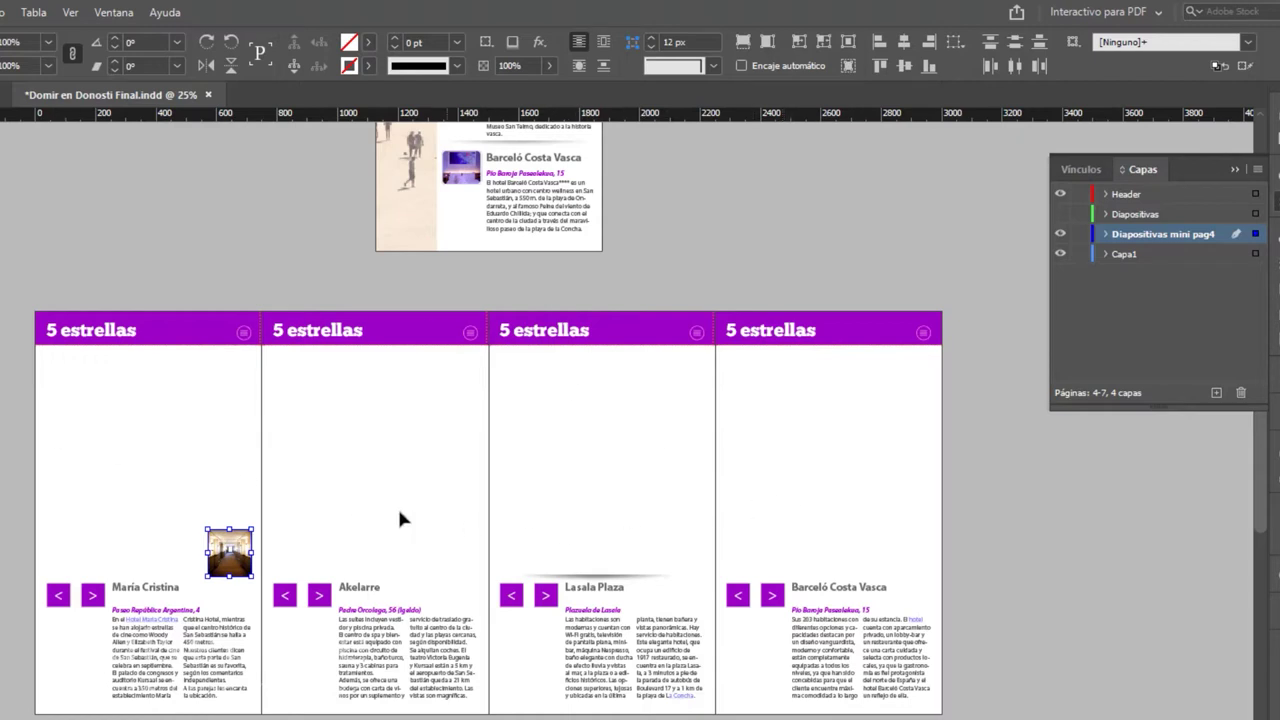
left_click(1061, 235)
left_click(1060, 236)
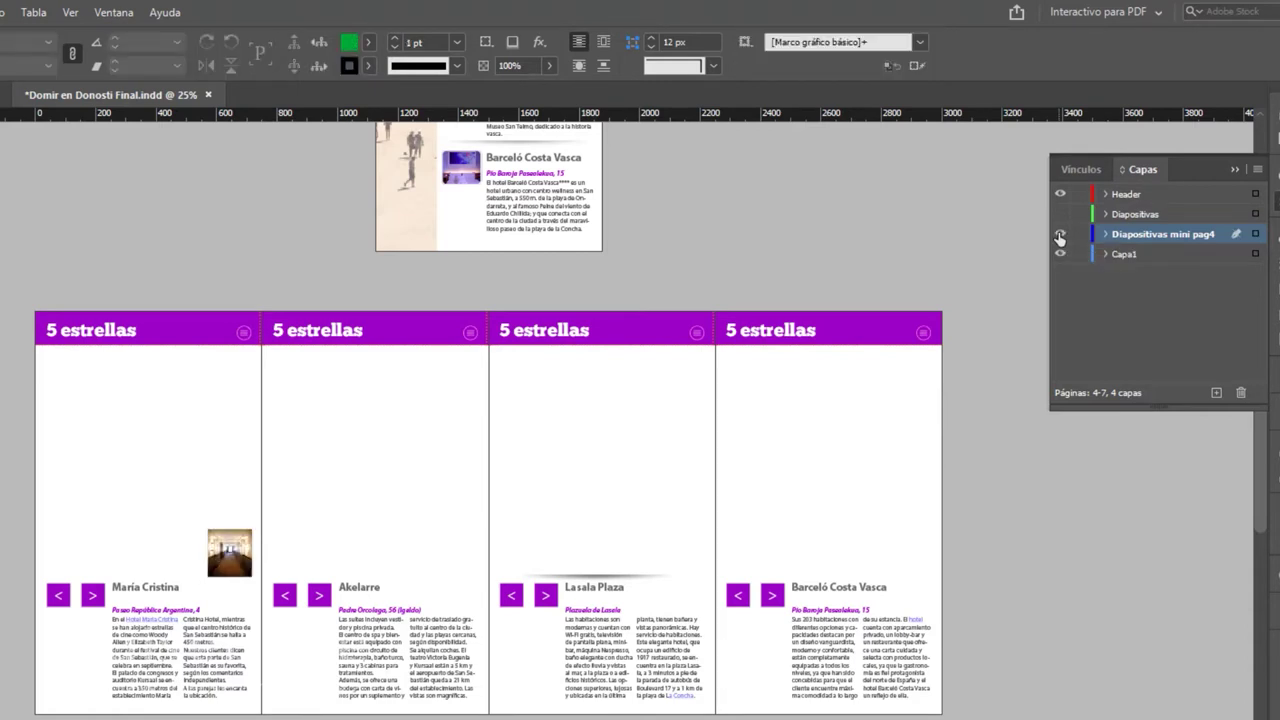
left_click(224, 545)
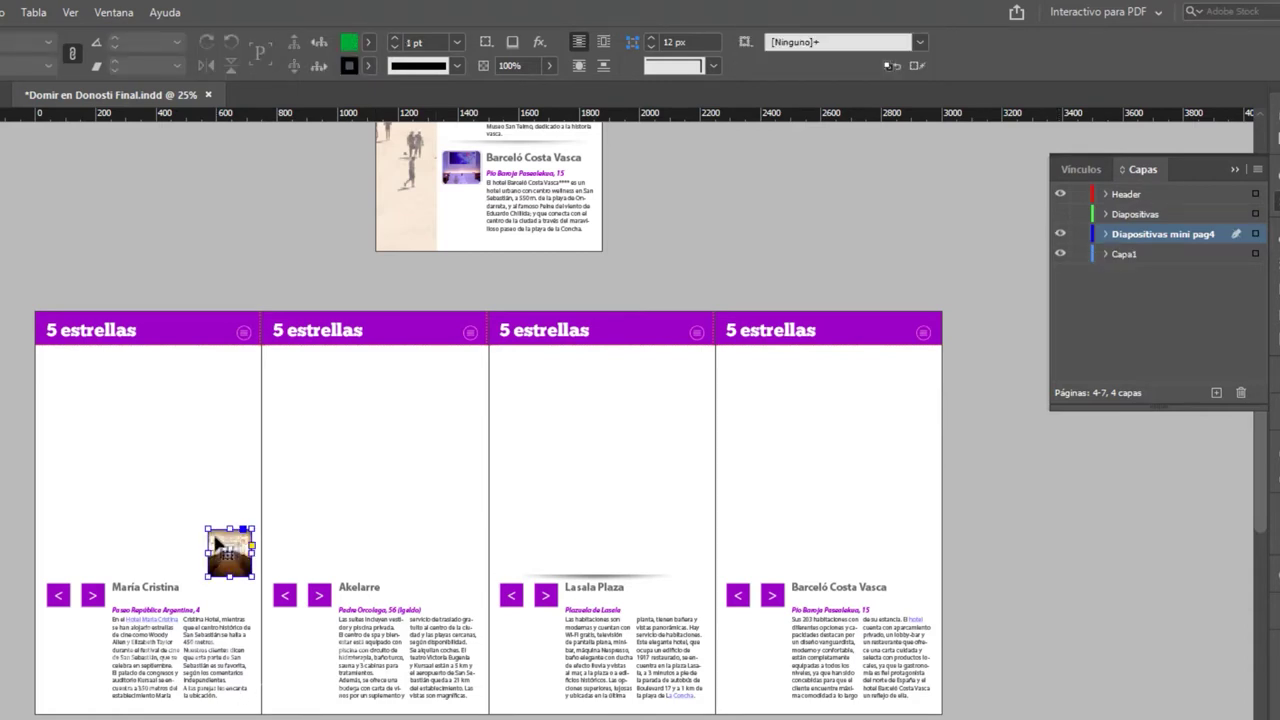
left_click_drag(224, 545, 69, 542)
left_click(1061, 217)
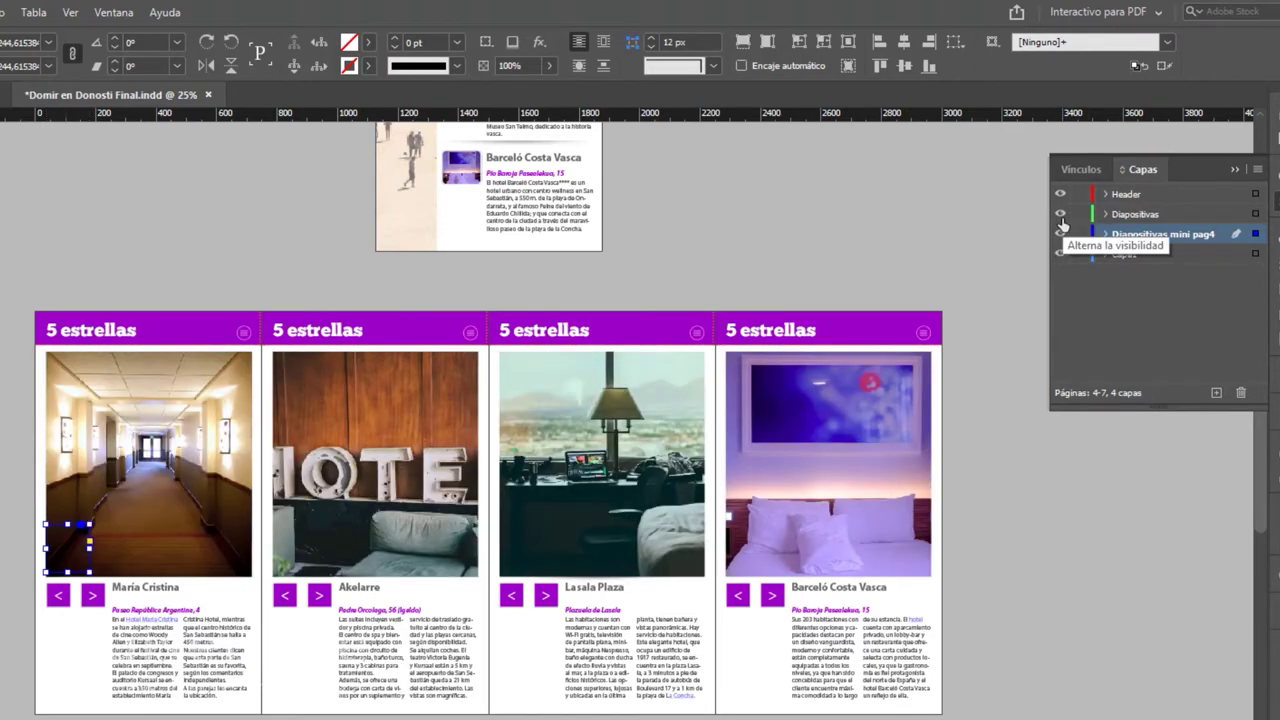
left_click(1061, 214)
Align the four thumbnails by their vertical centres and distribute the horizontal spacing between them evenly within the selection
left_click_drag(2, 540, 250, 570)
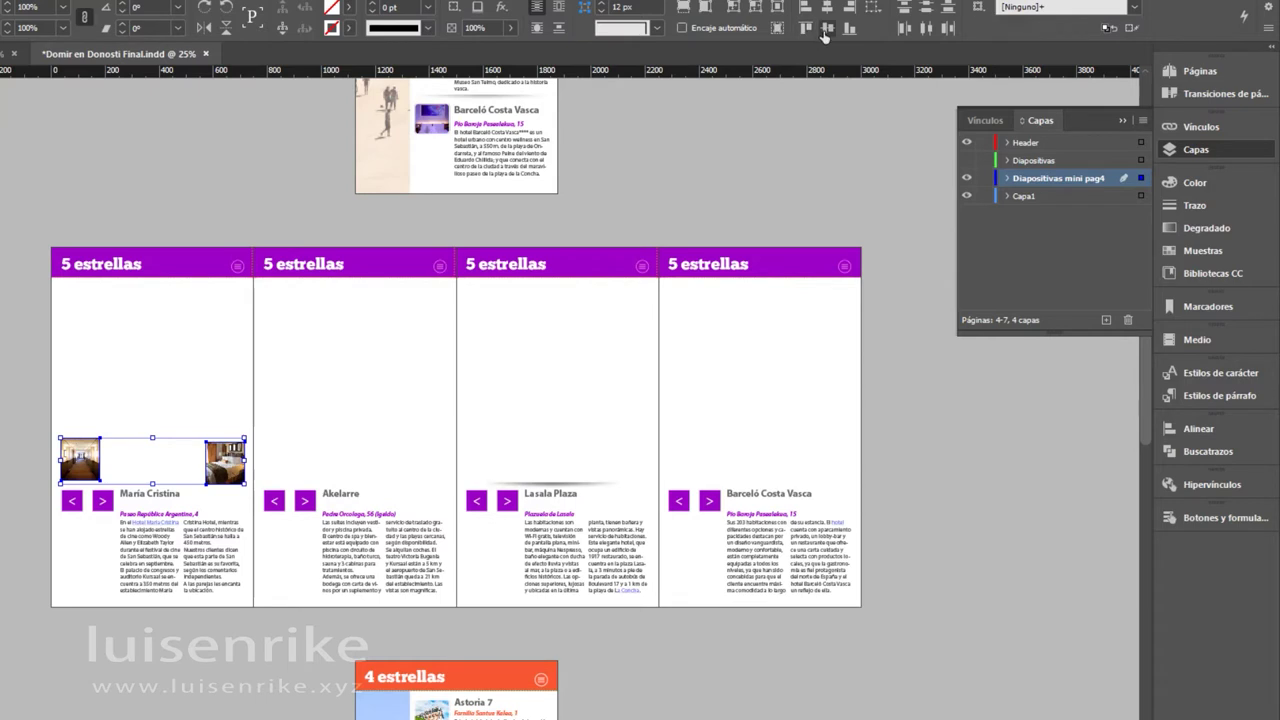
left_click(824, 34)
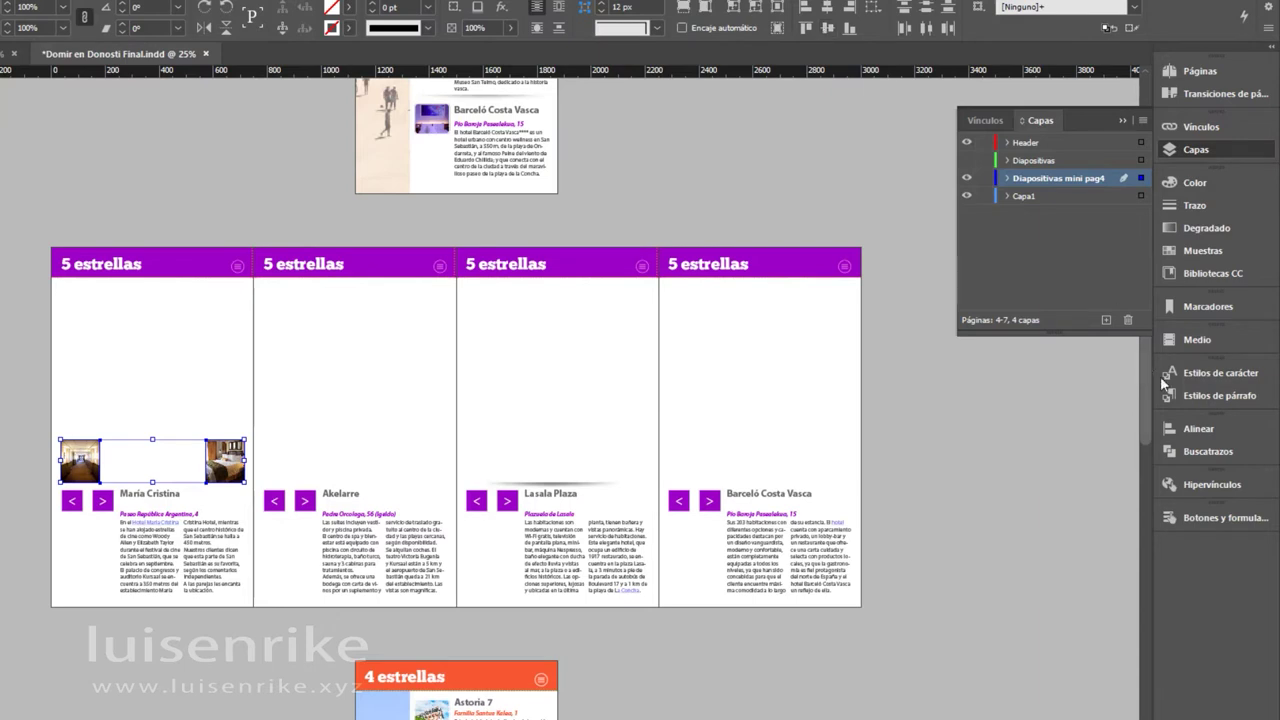
left_click(1192, 430)
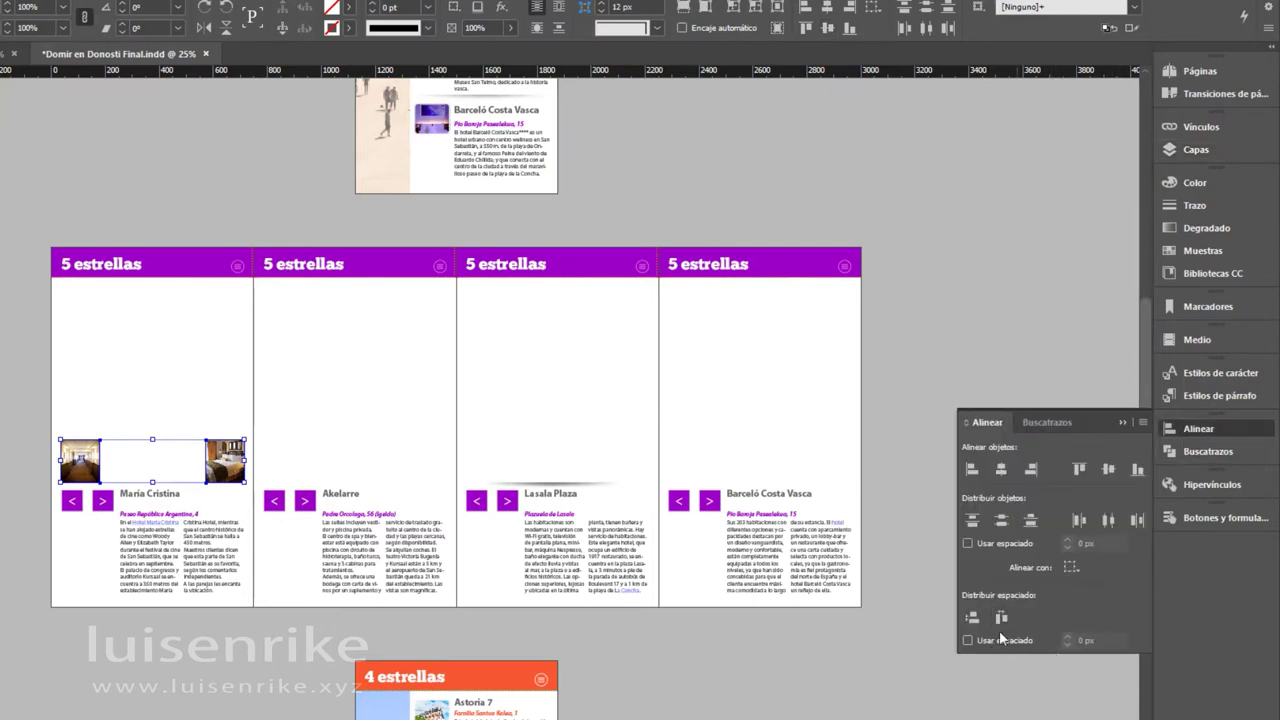
left_click(1000, 521)
left_click(1074, 569)
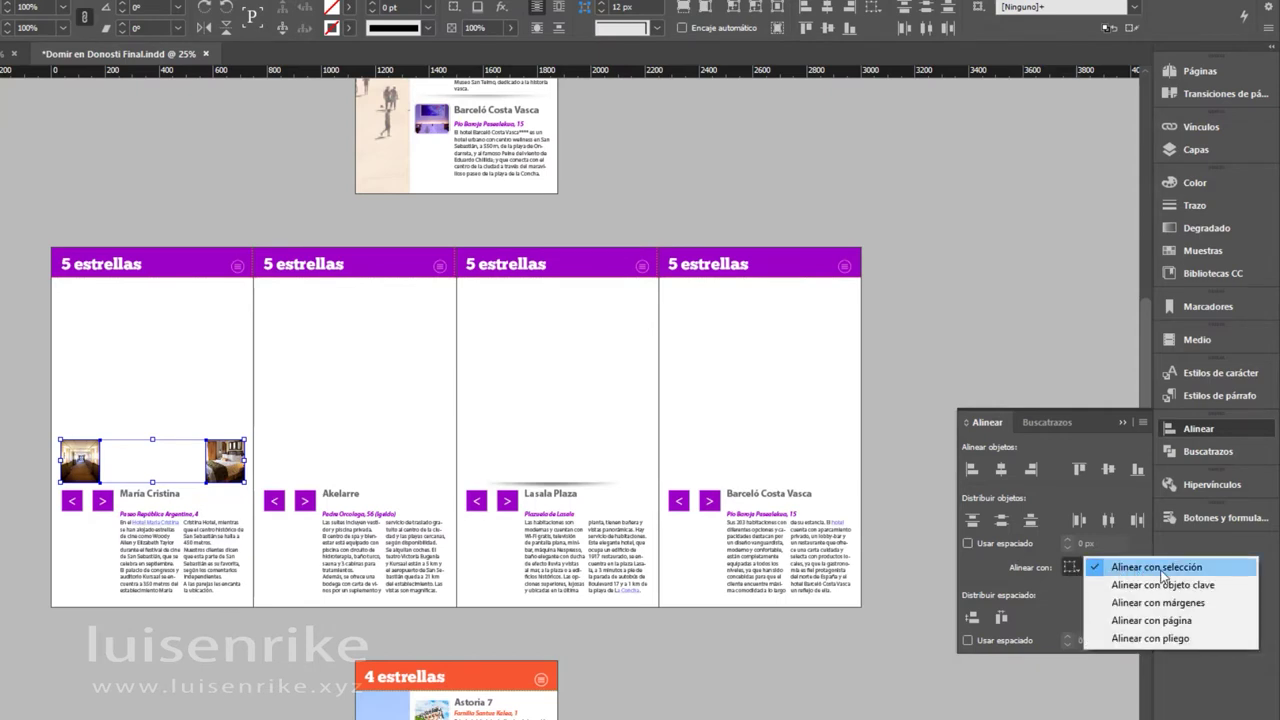
left_click(1162, 574)
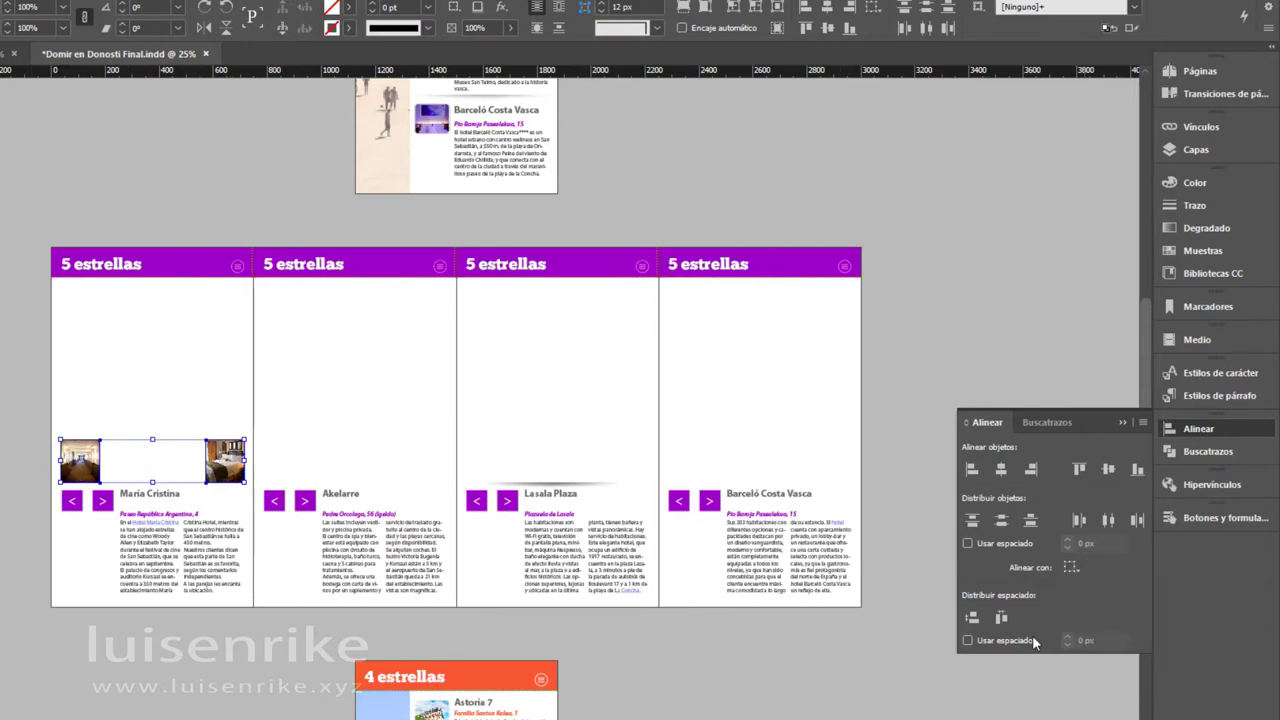
left_click(1001, 618)
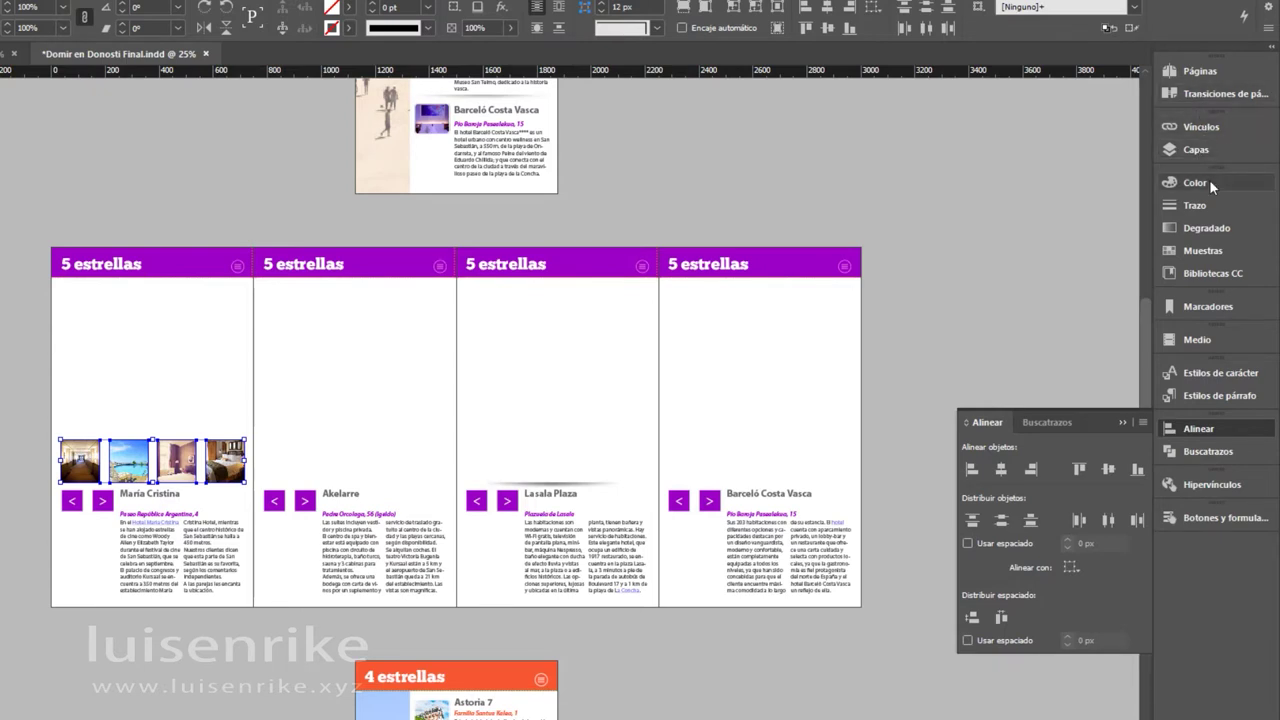
Show the Diapositivas layer and move the Diapositivas mini pag4 layer above it, leaving nothing selected
left_click(1196, 149)
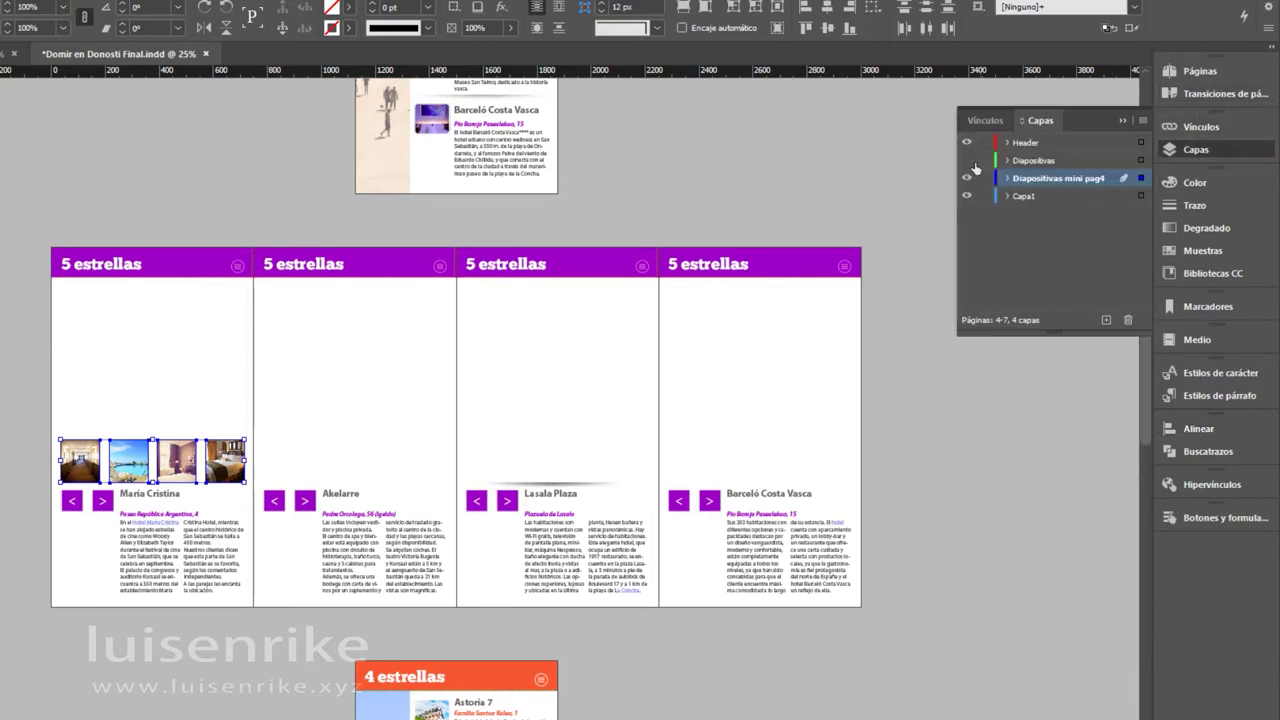
left_click(966, 161)
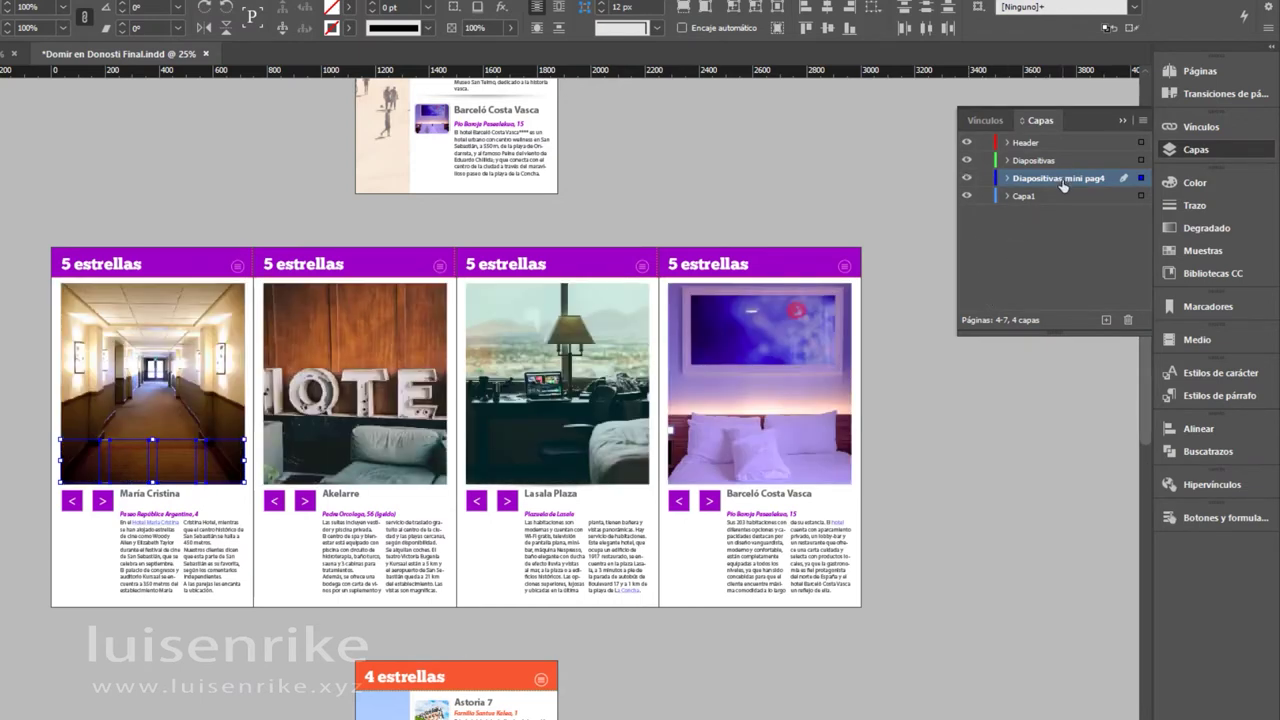
left_click_drag(1062, 183, 1062, 152)
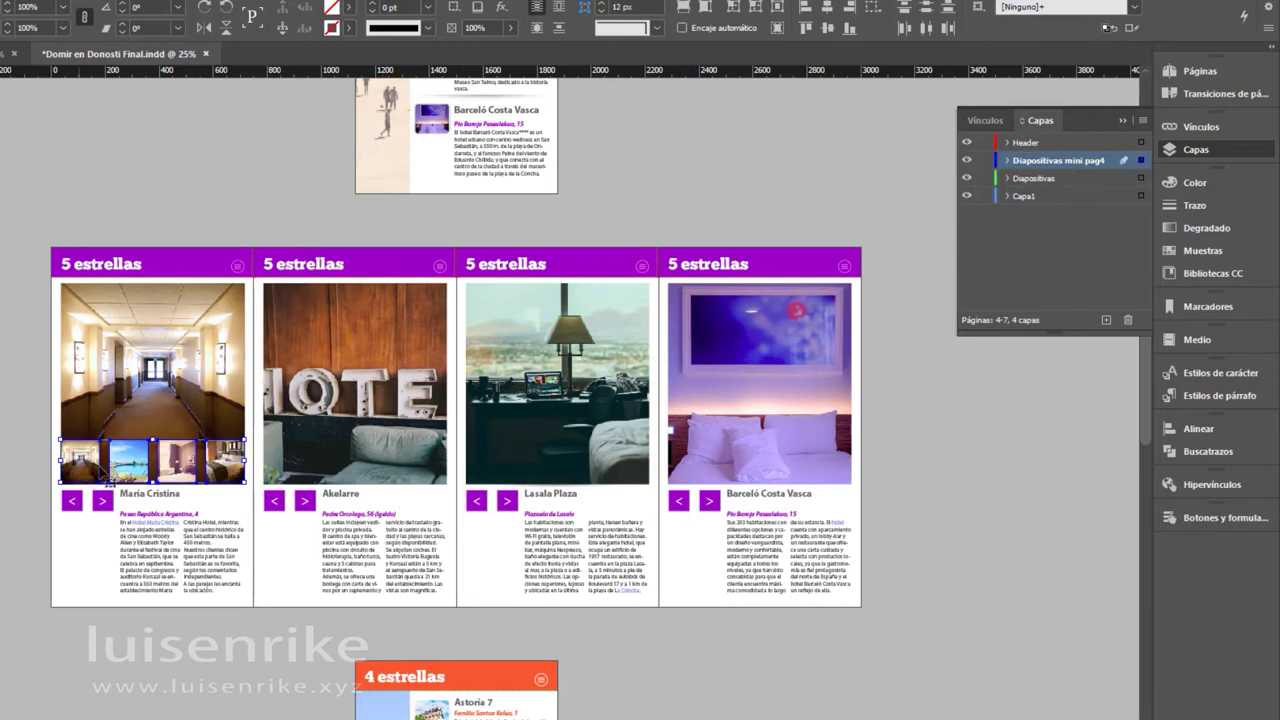
key("ctrl+shift+a")
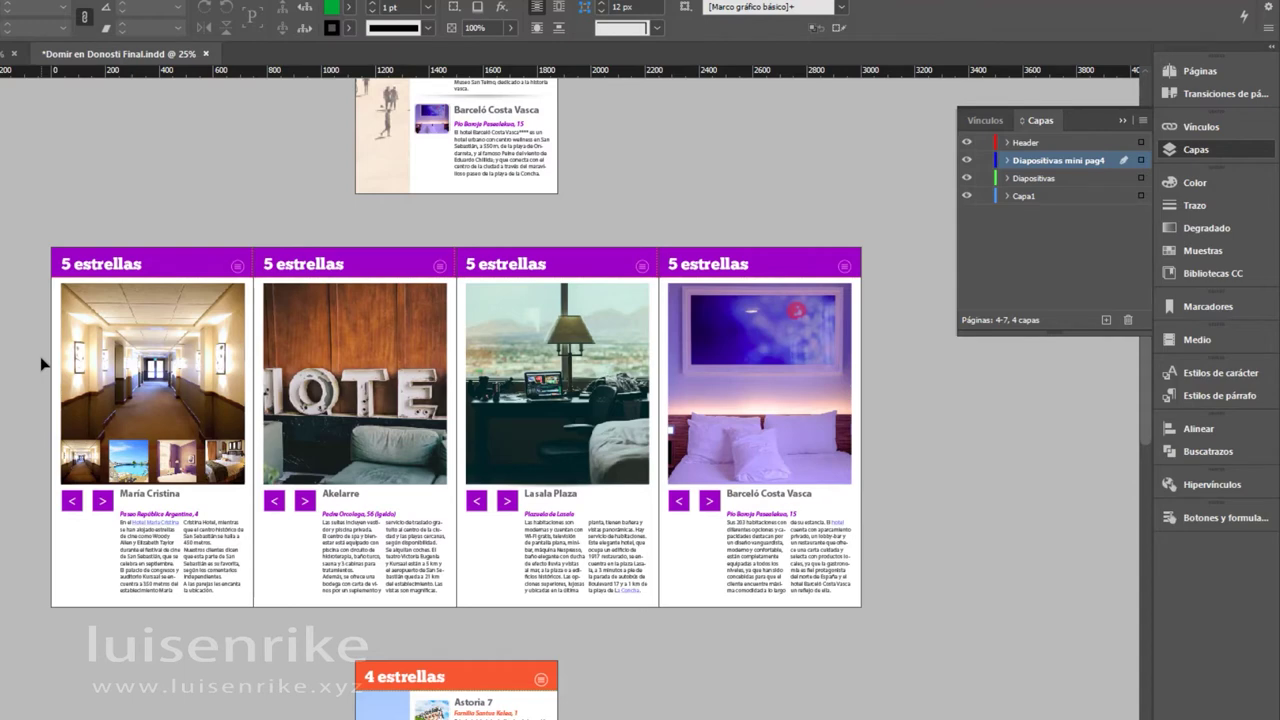
Convert the stacked large photos and the four thumbnails on the María Cristina page to buttons
left_click_drag(43, 364, 239, 484)
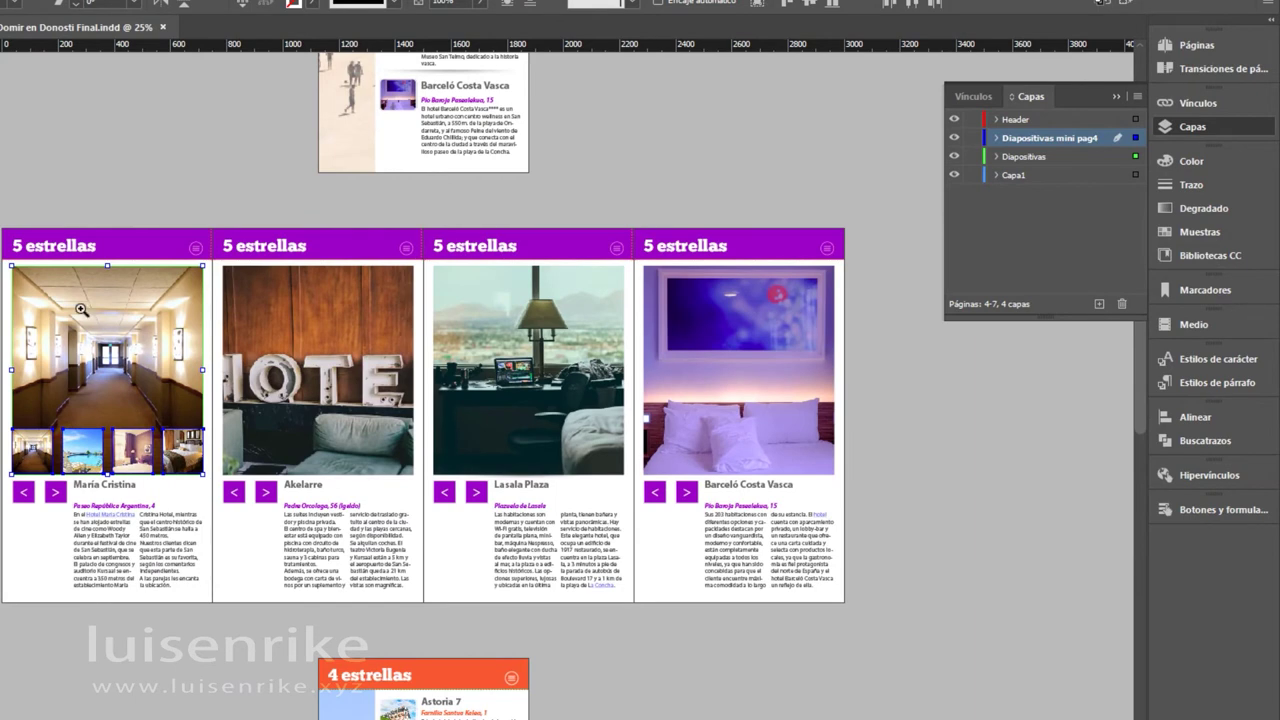
left_click_drag(49, 234, 234, 645)
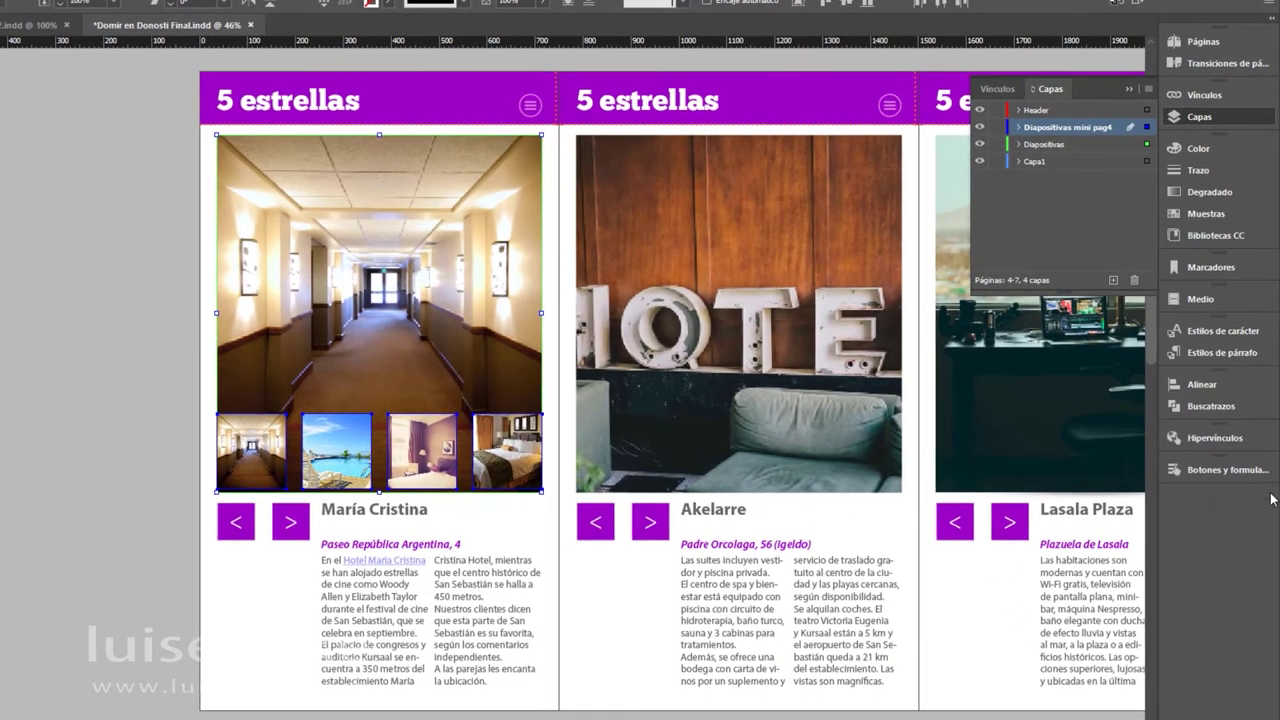
left_click(1242, 472)
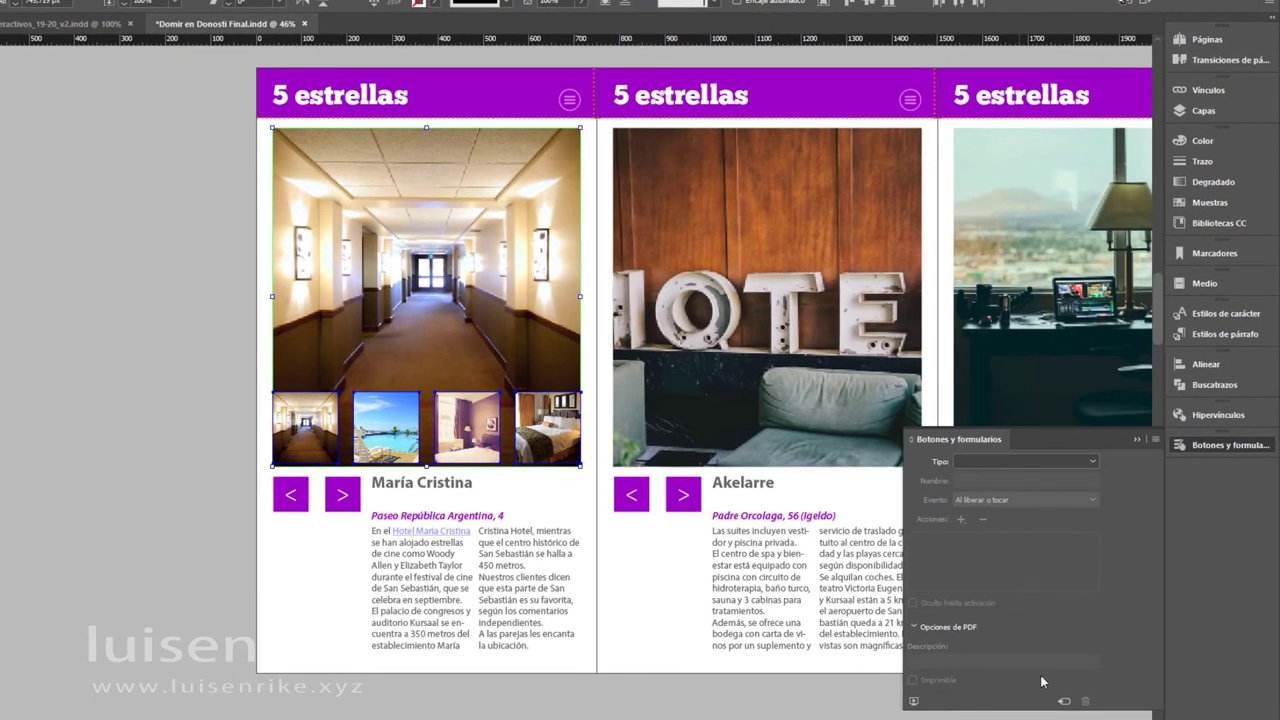
left_click(1067, 702)
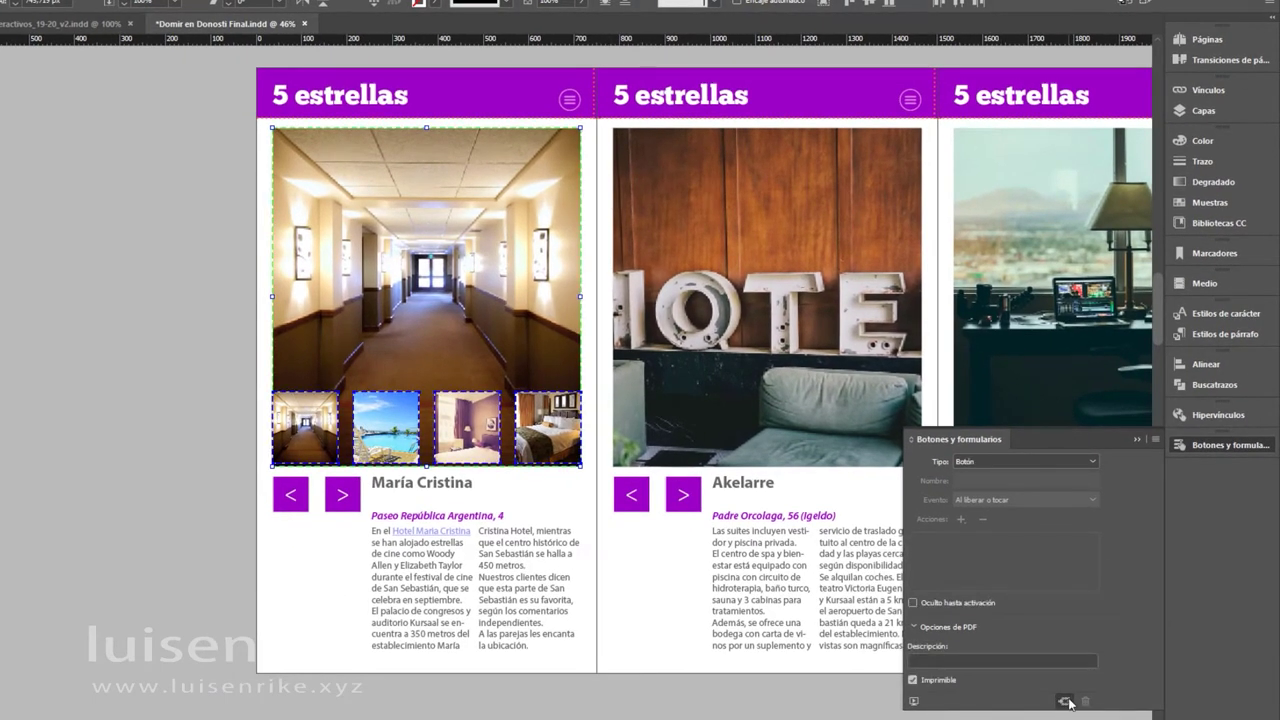
Deselect everything and name the corridor thumbnail's button "pasillo mini"
left_click(194, 323)
left_click(305, 405)
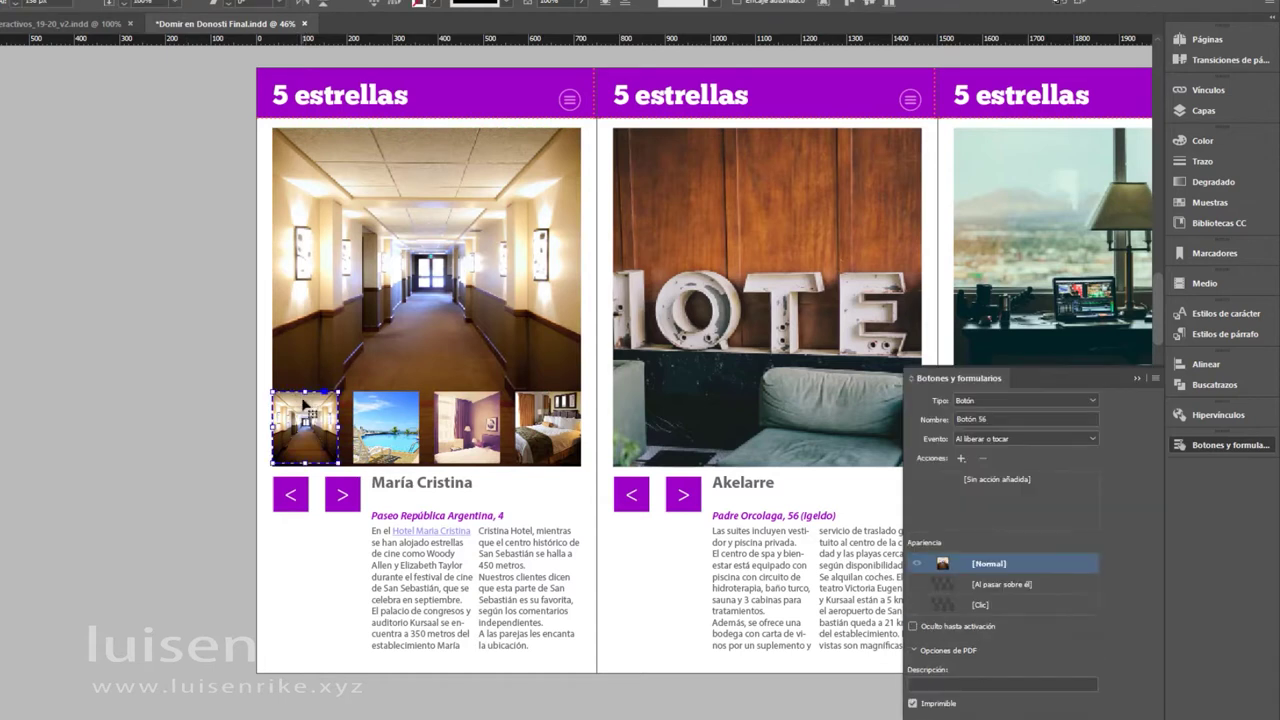
left_click(392, 427)
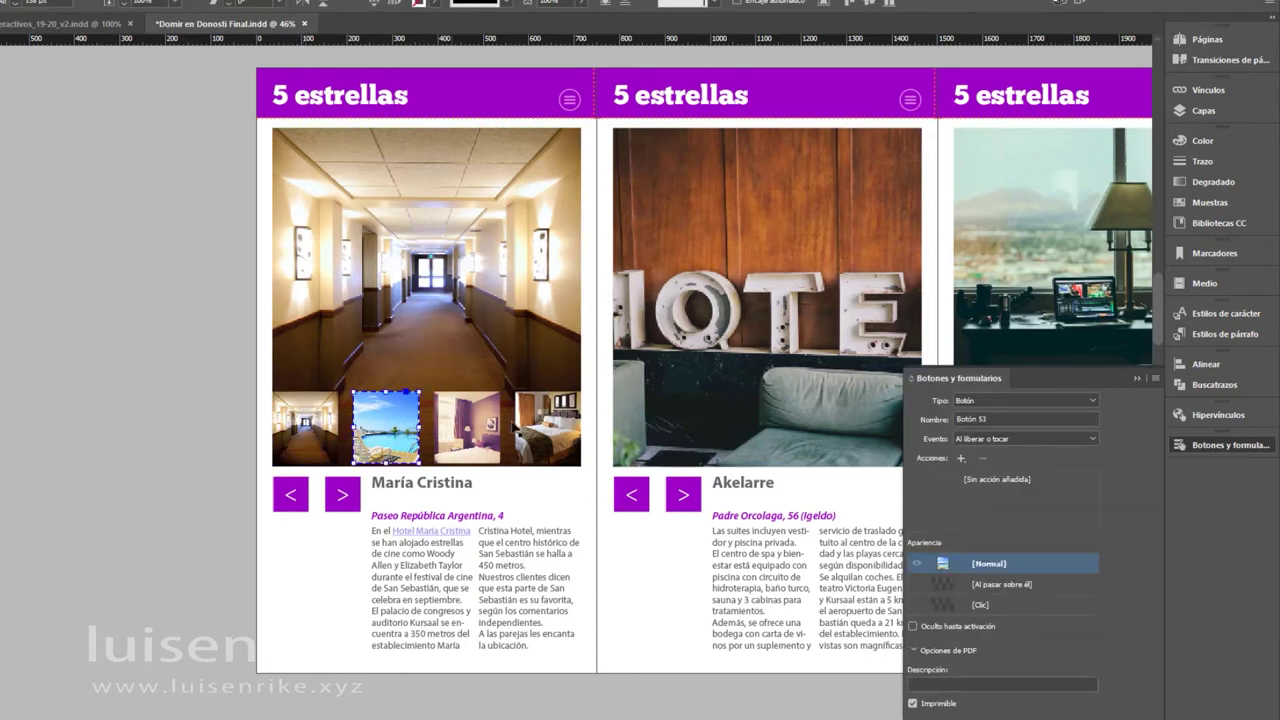
left_click(555, 420)
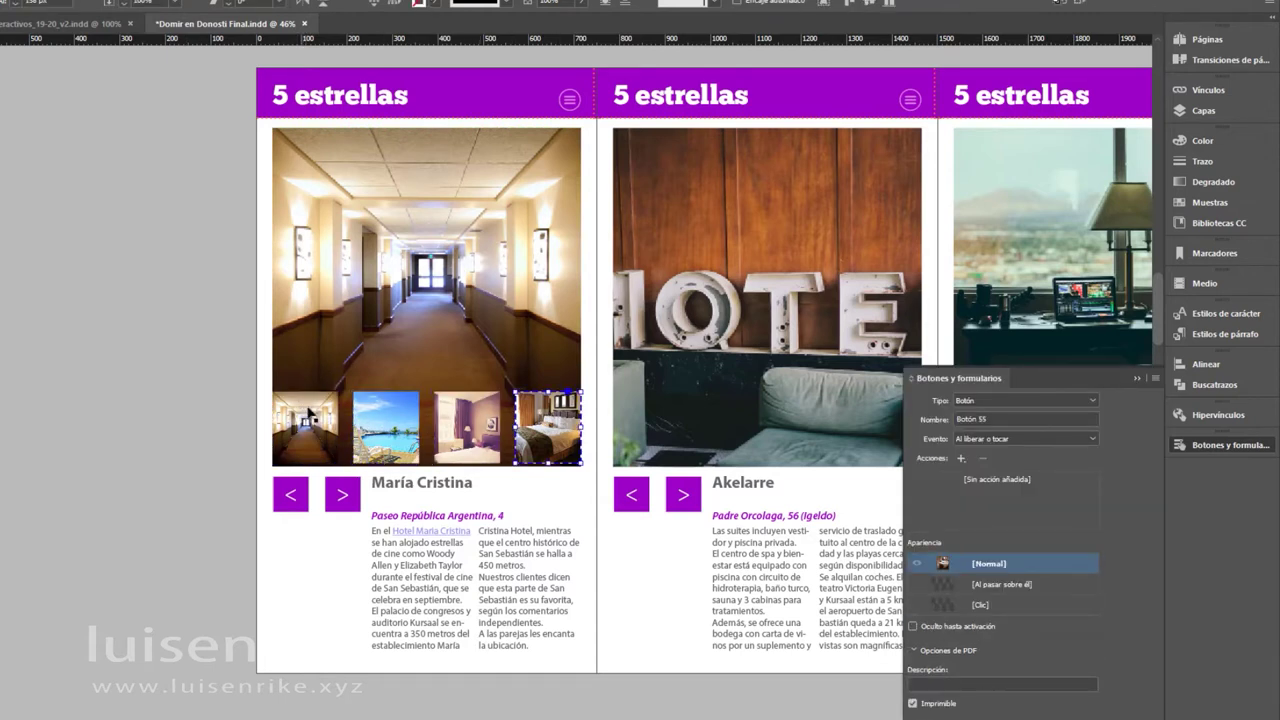
left_click(313, 420)
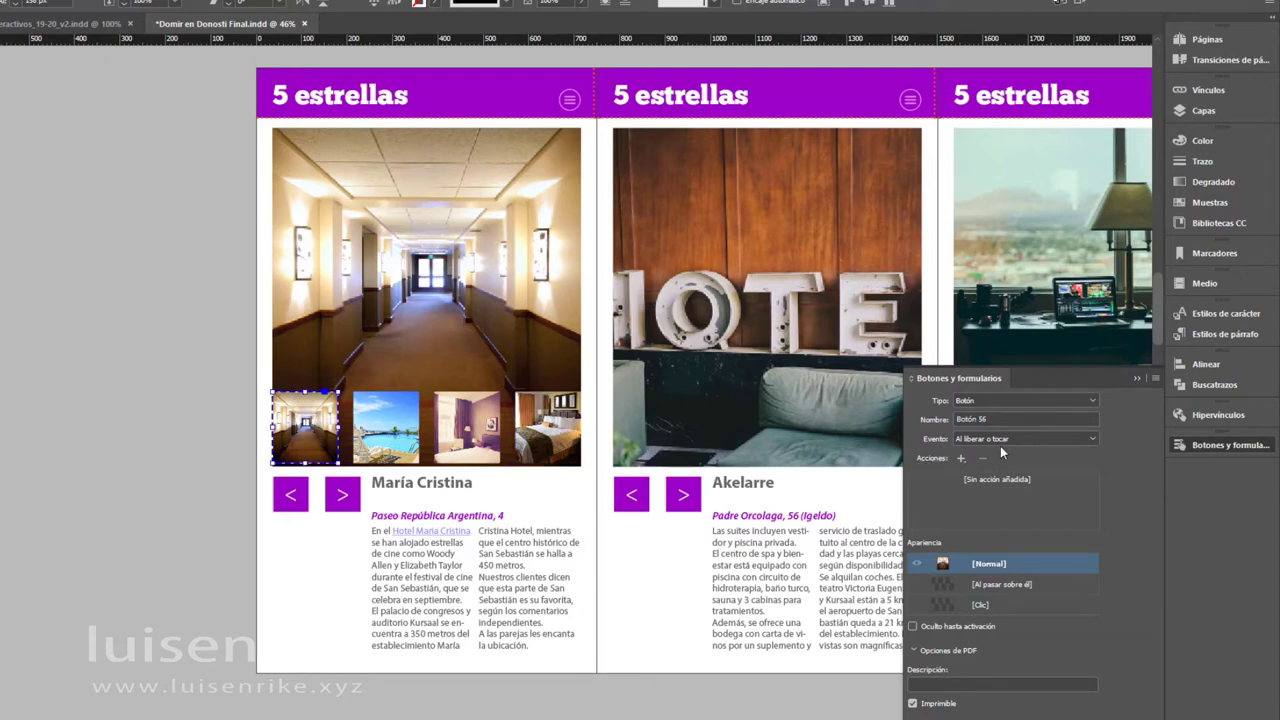
left_click_drag(1001, 419, 958, 419)
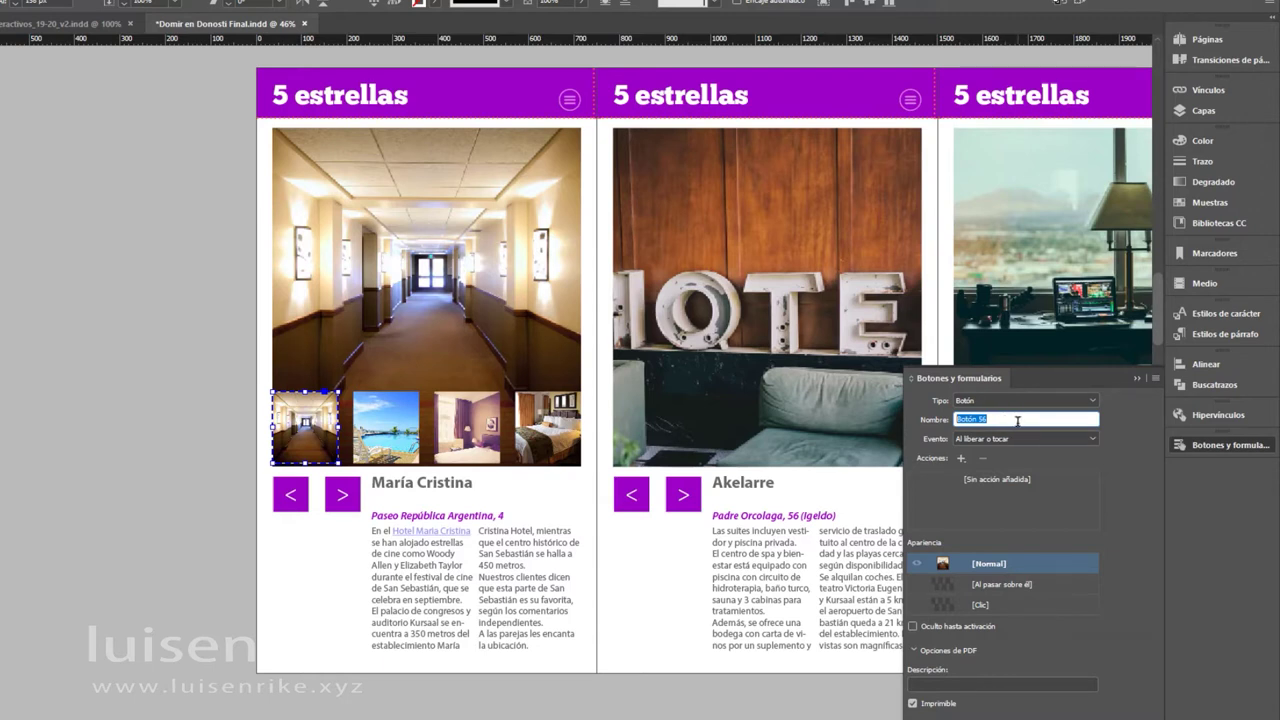
type("pasillo mini")
key("Return")
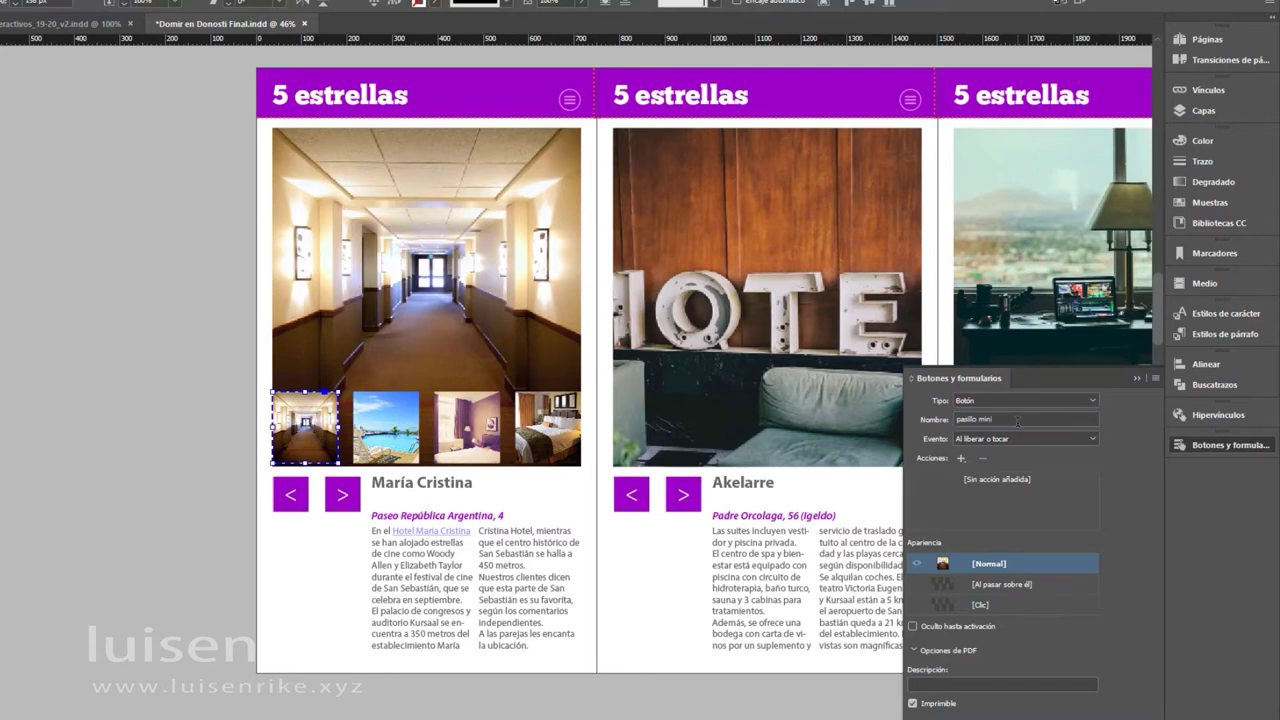
Name the pool thumbnail's button "piscina mini"
left_click(399, 445)
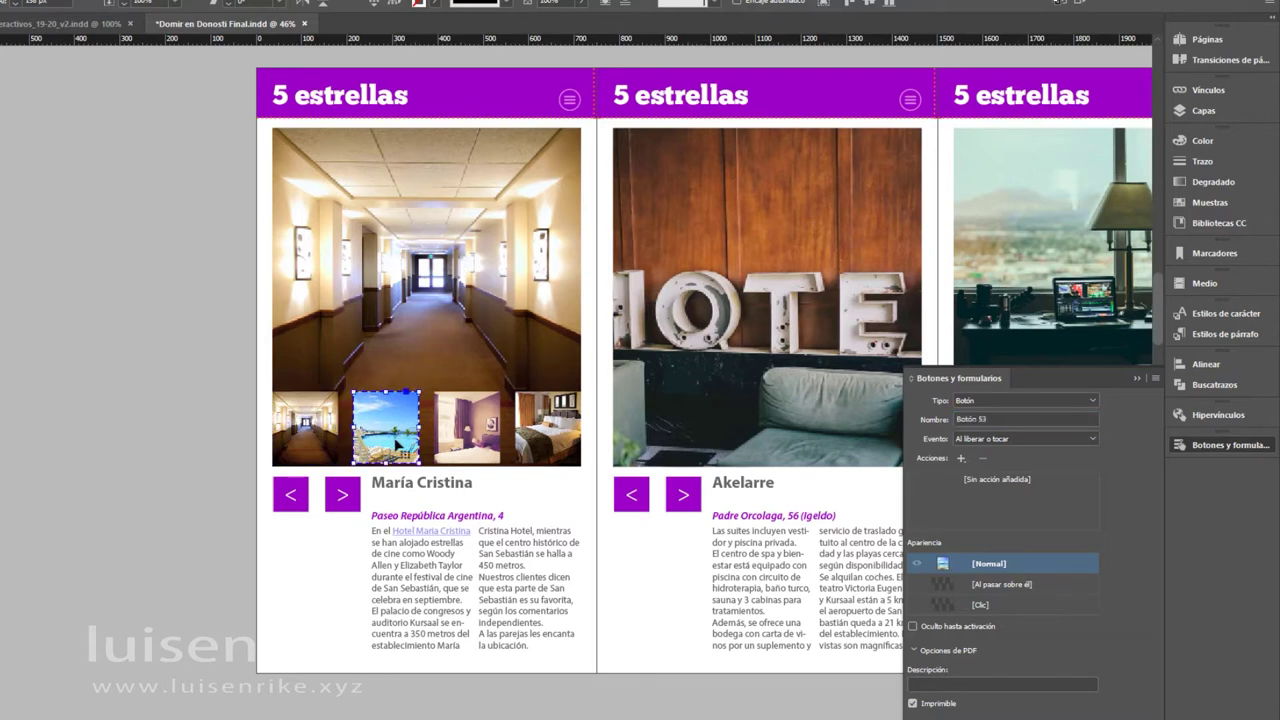
left_click(945, 419)
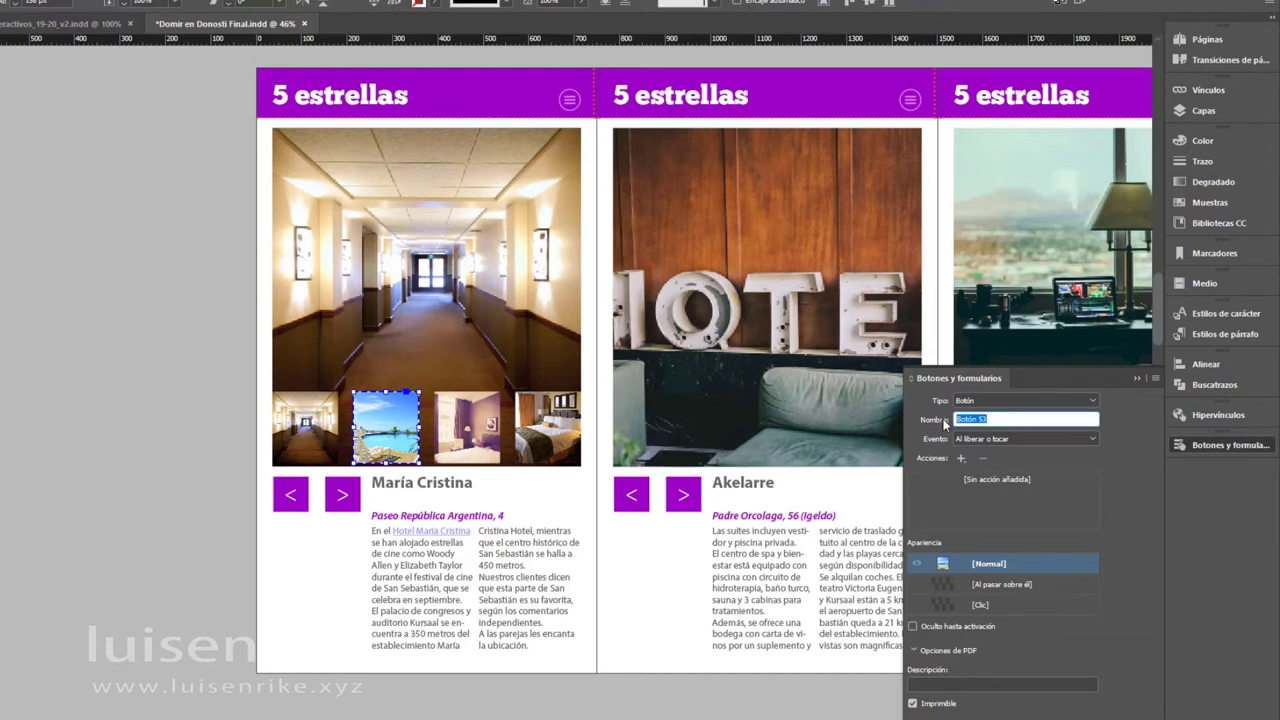
type("piscina mini")
key("Return")
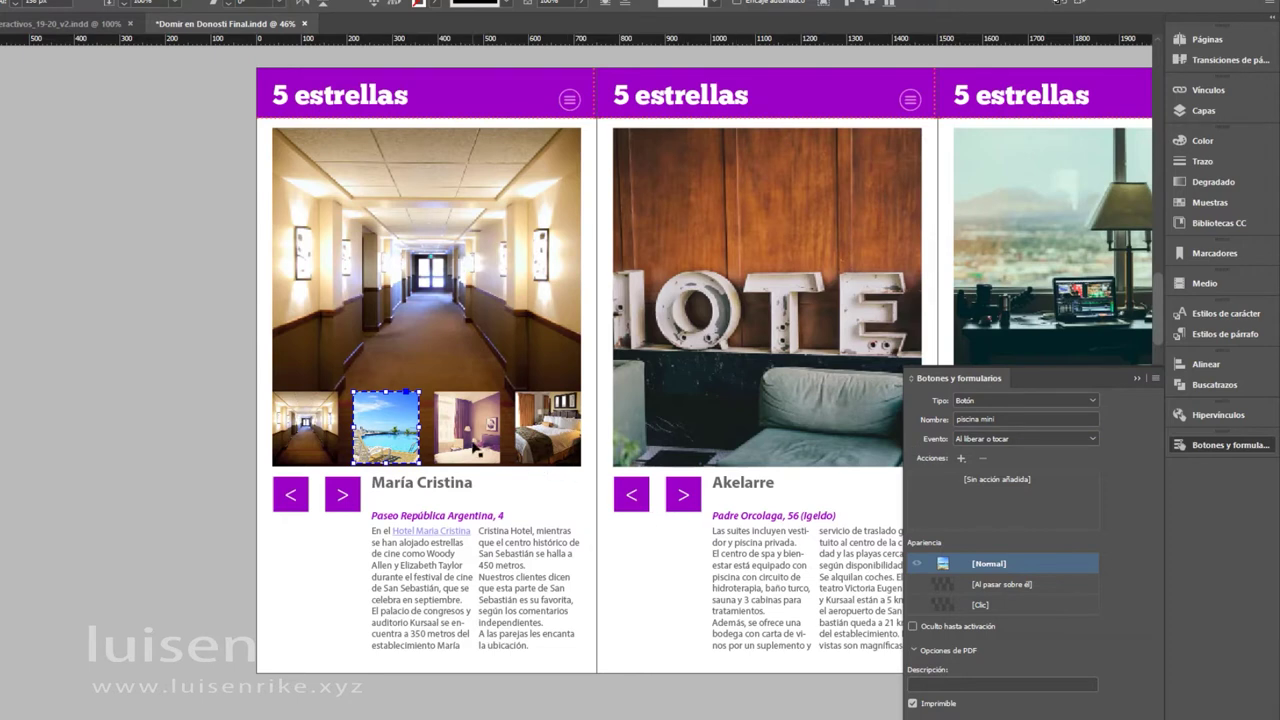
Name the purple bedroom thumbnail's button "Habitacion 1 mini"
left_click(478, 452)
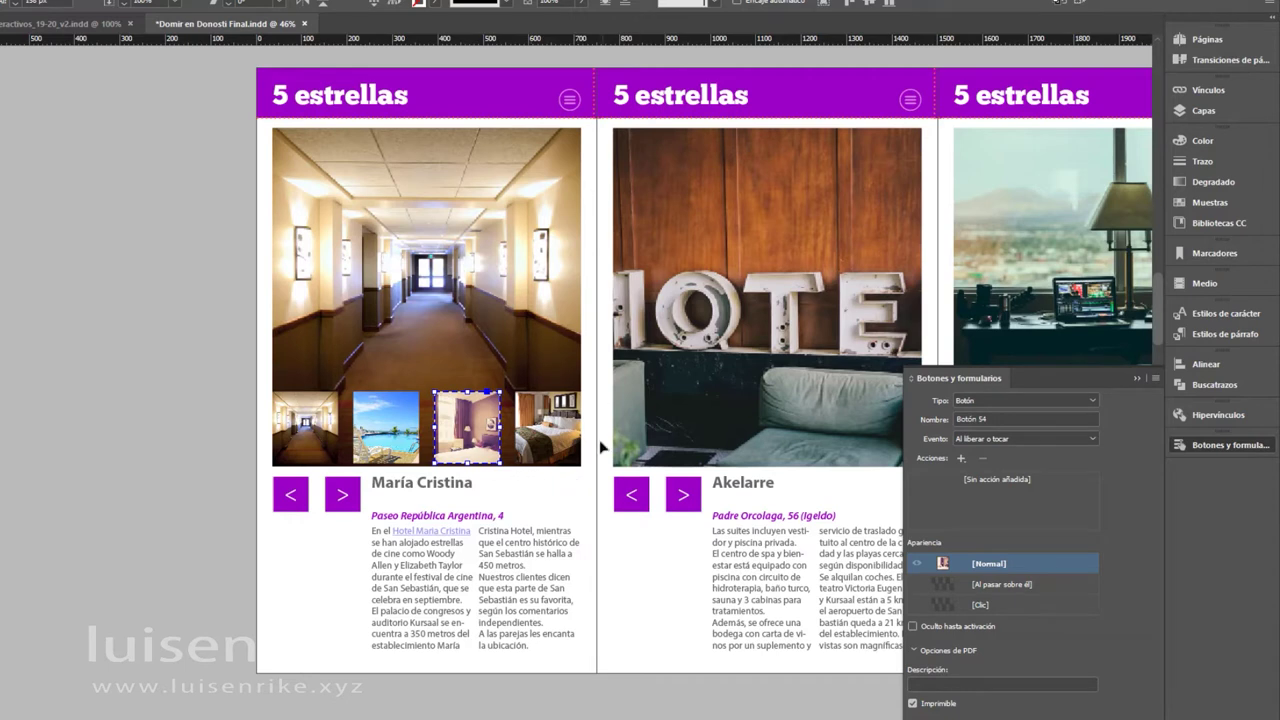
left_click_drag(1019, 419, 948, 423)
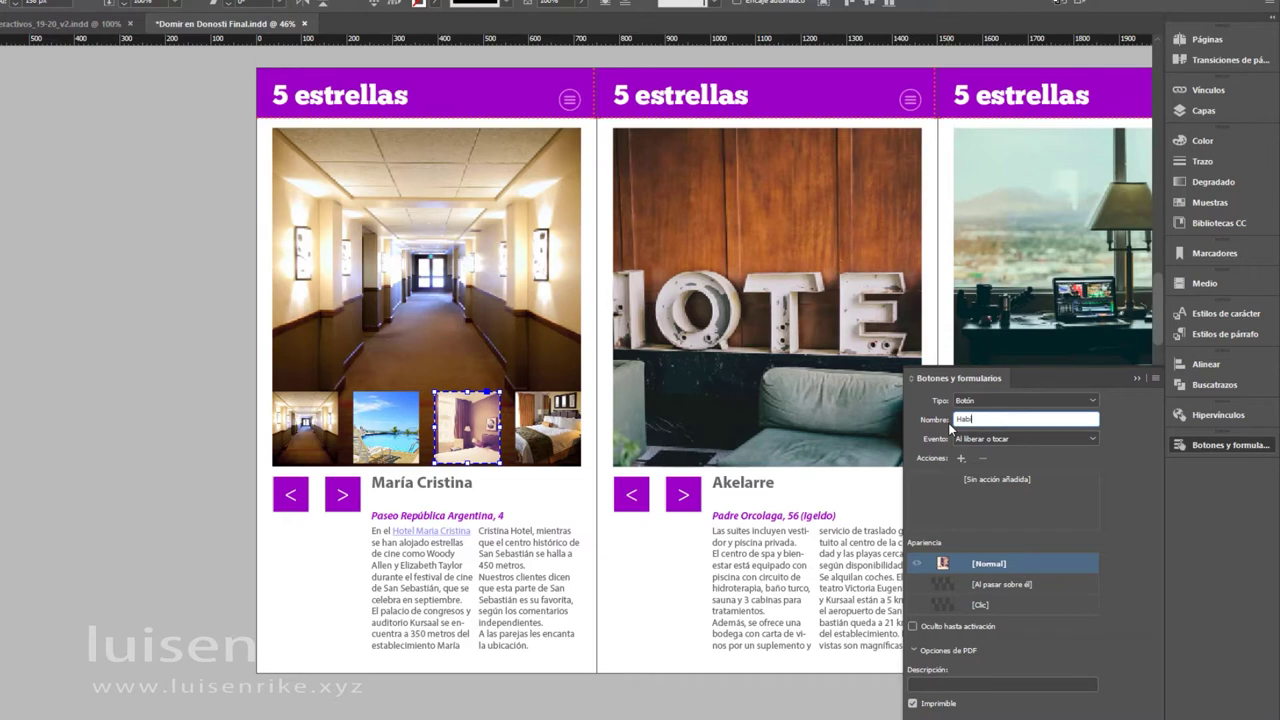
type("Habitacion 1 mini")
key("Return")
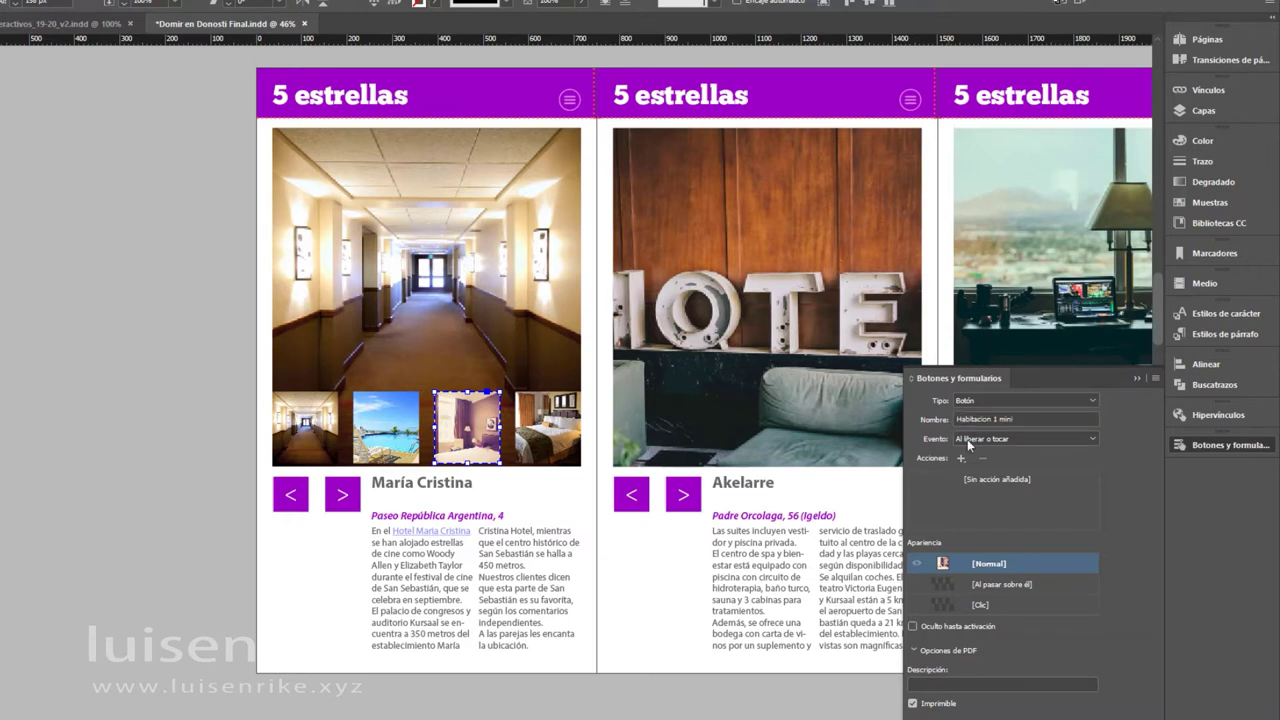
Name the button of the fourth thumbnail, the one with the bed, "habitacion mini 2"
left_click(566, 418)
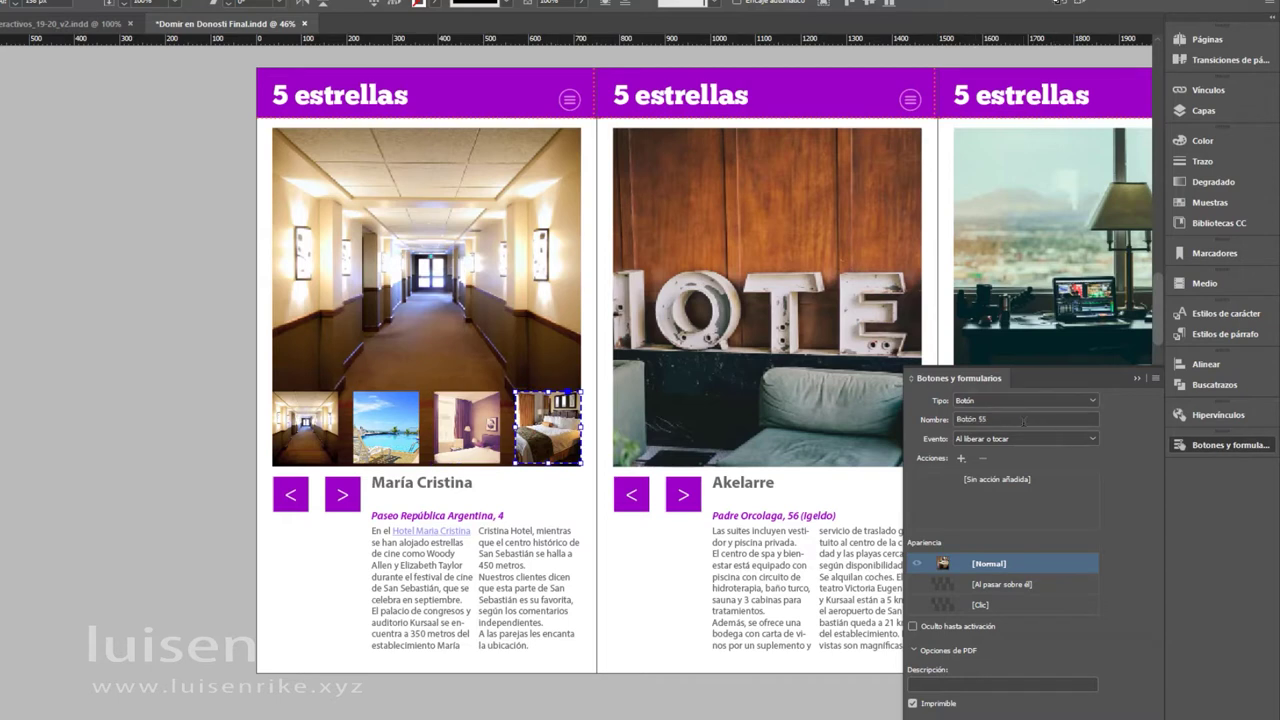
left_click_drag(1027, 420, 940, 421)
type("H")
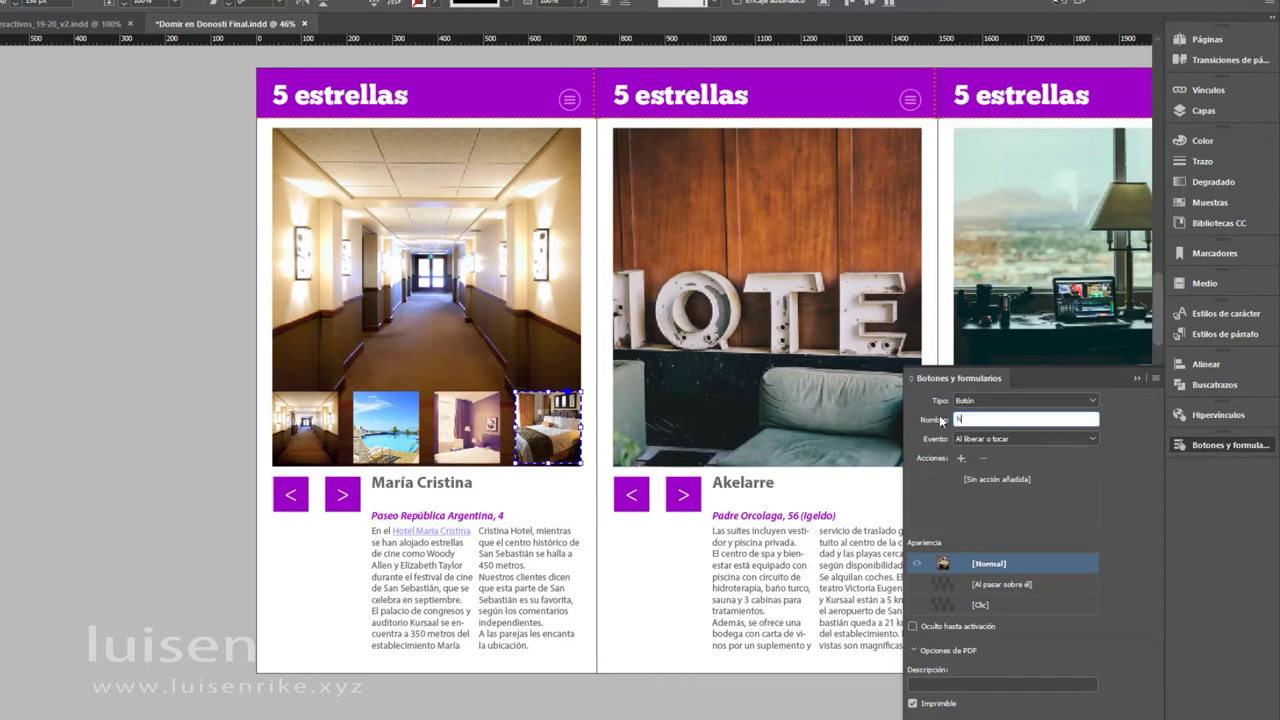
type("abitacion mini 2")
key("Return")
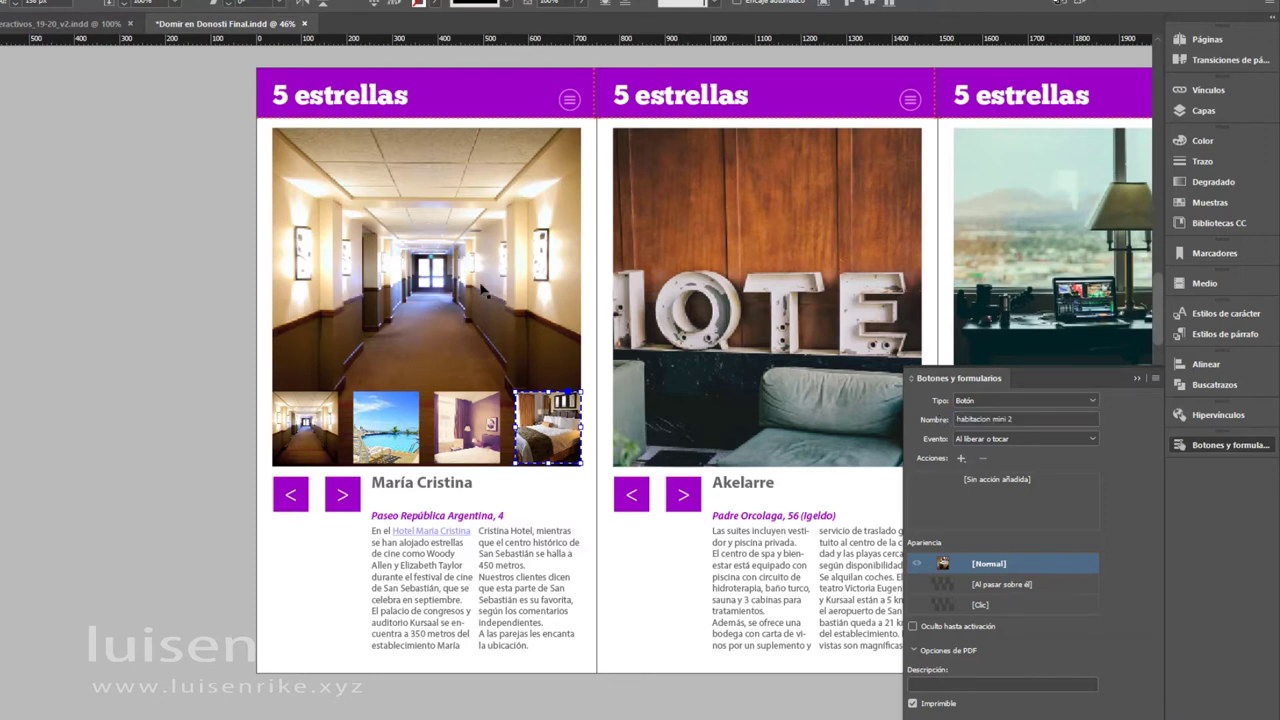
Try to name the large corridor photo's button "Pasillo"
left_click(289, 236)
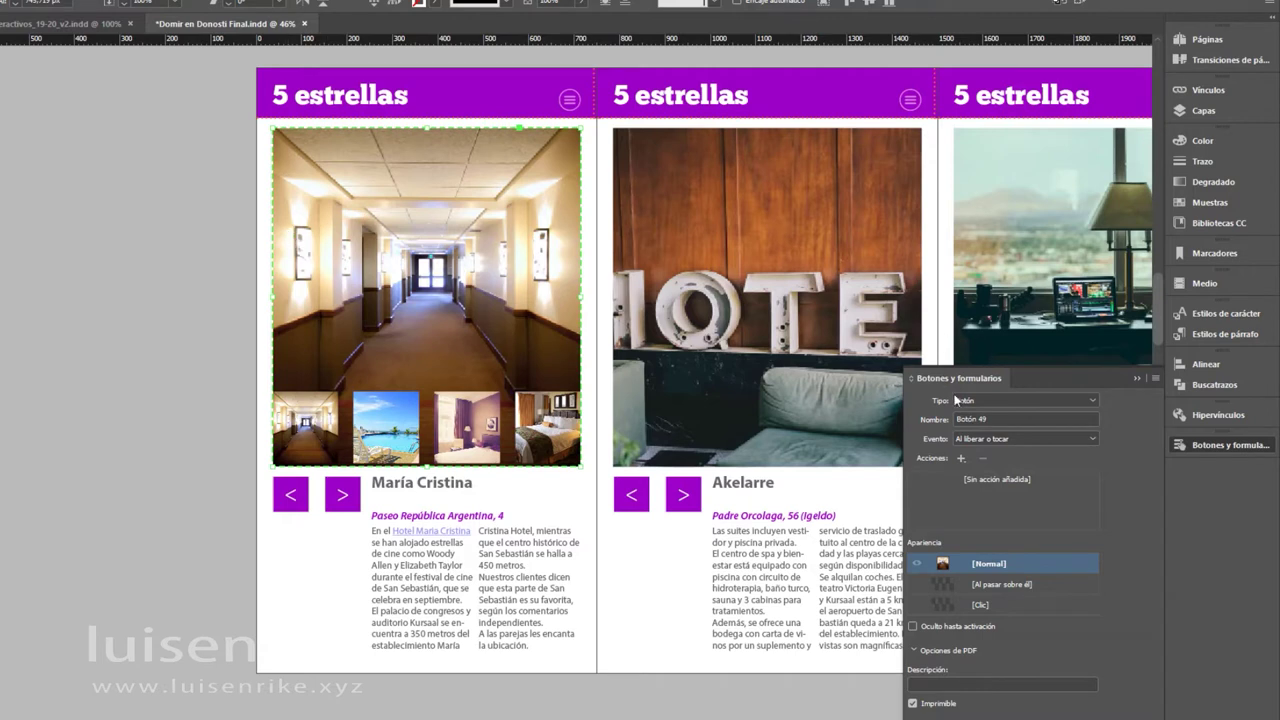
left_click(1007, 419)
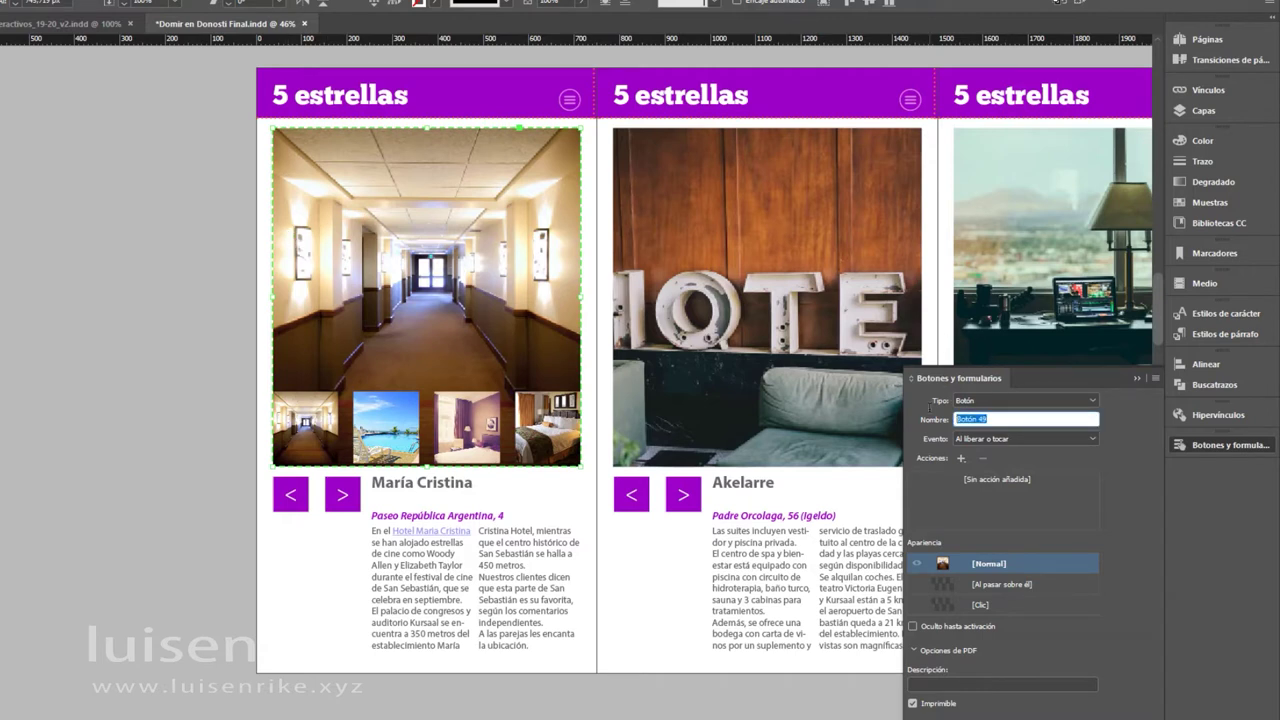
type("Pasillo")
key("Return")
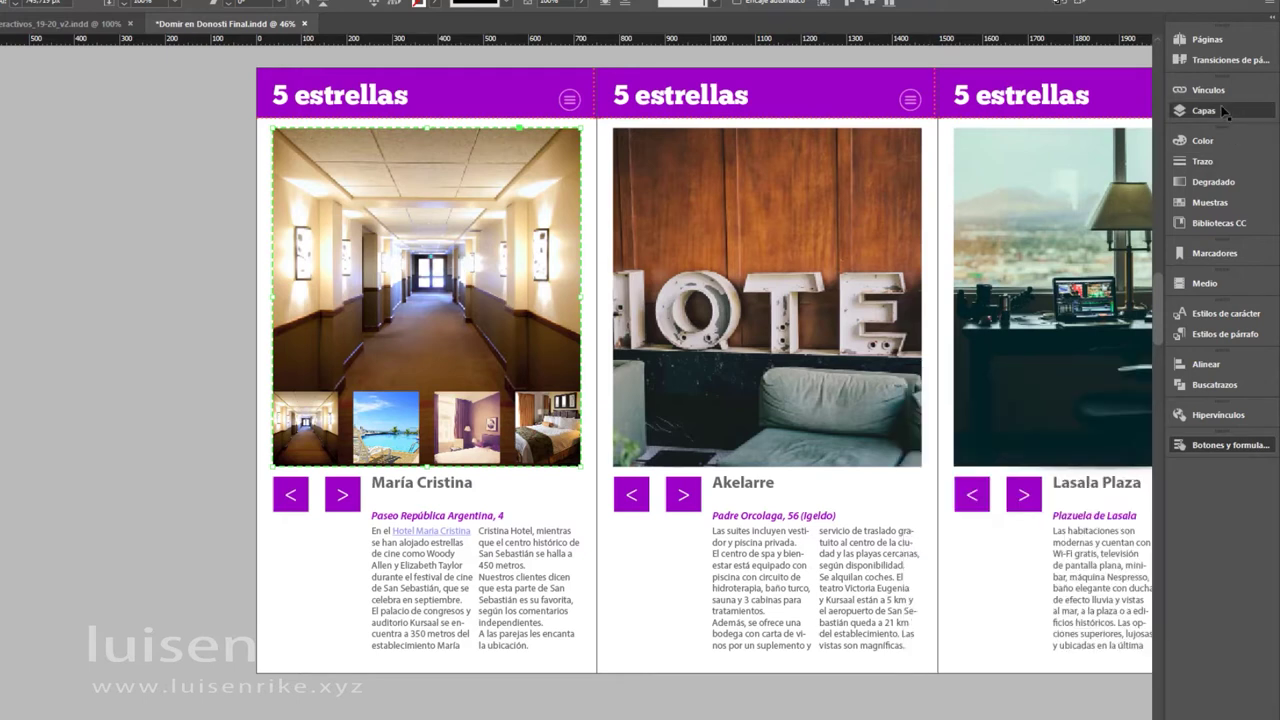
Expand the Diapositivas layer to list the stacked large photo buttons it contains
left_click(1204, 111)
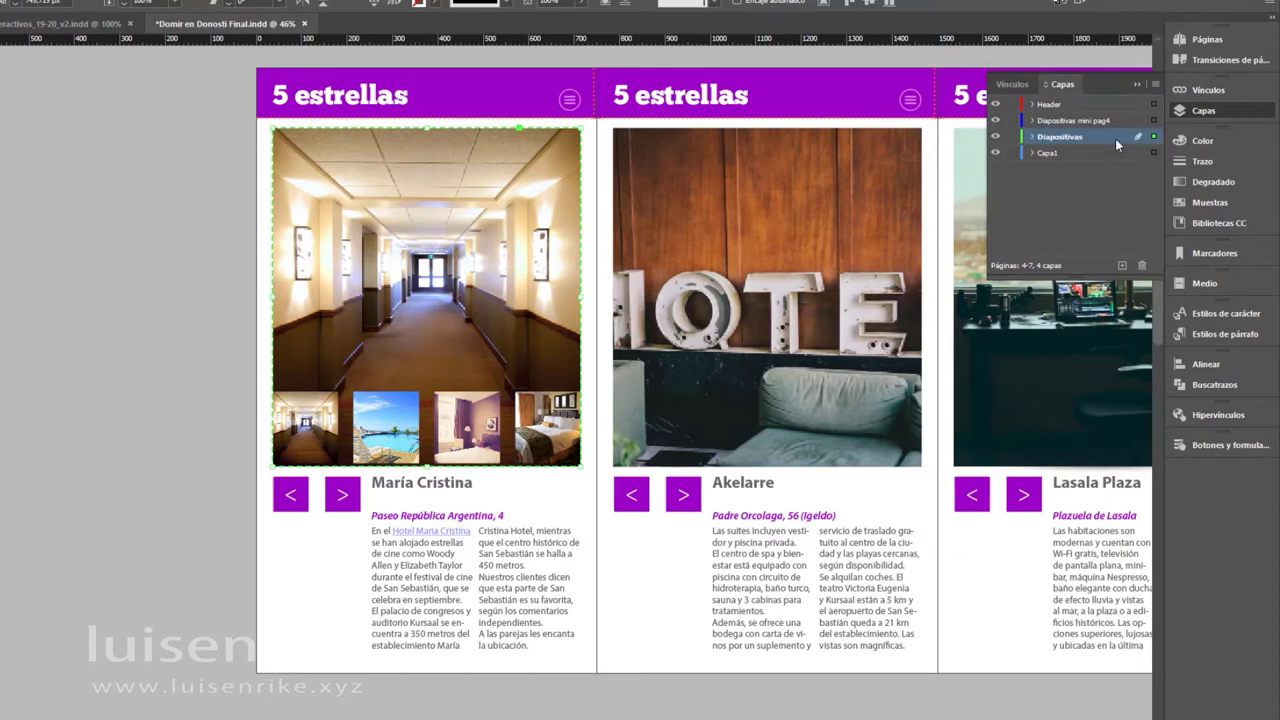
left_click(1033, 137)
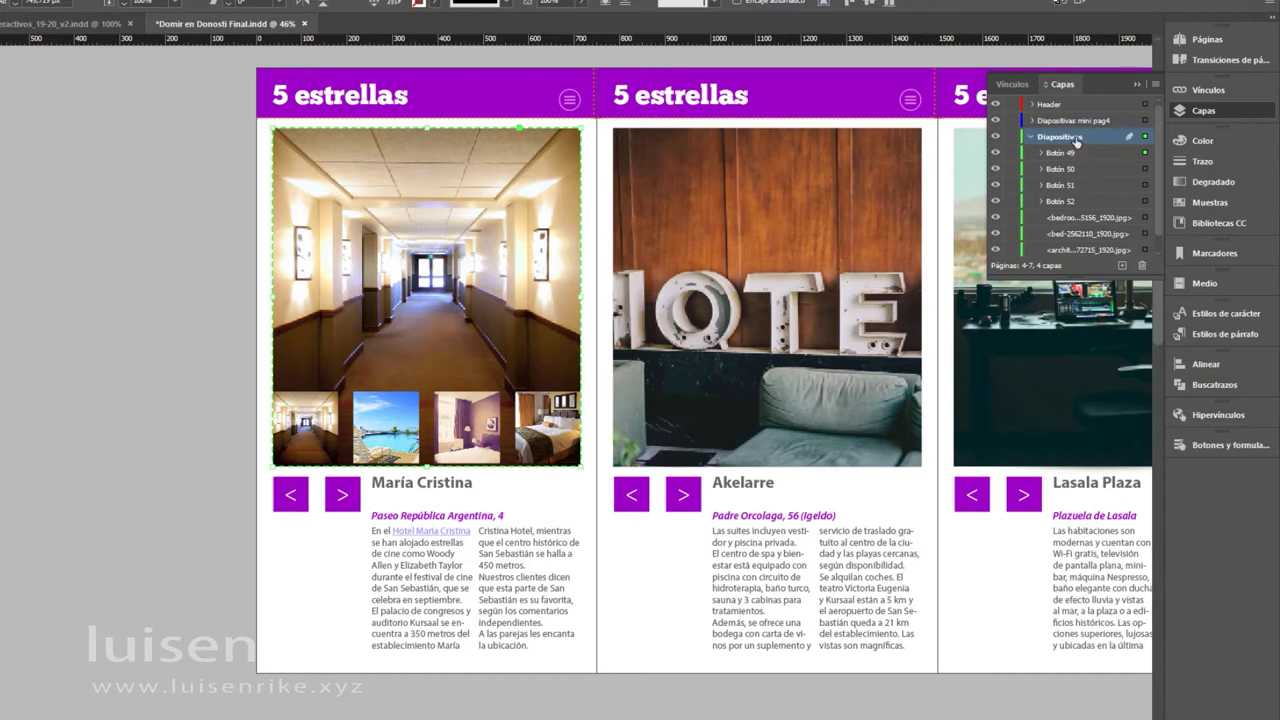
scroll(1089, 183, "down", 1)
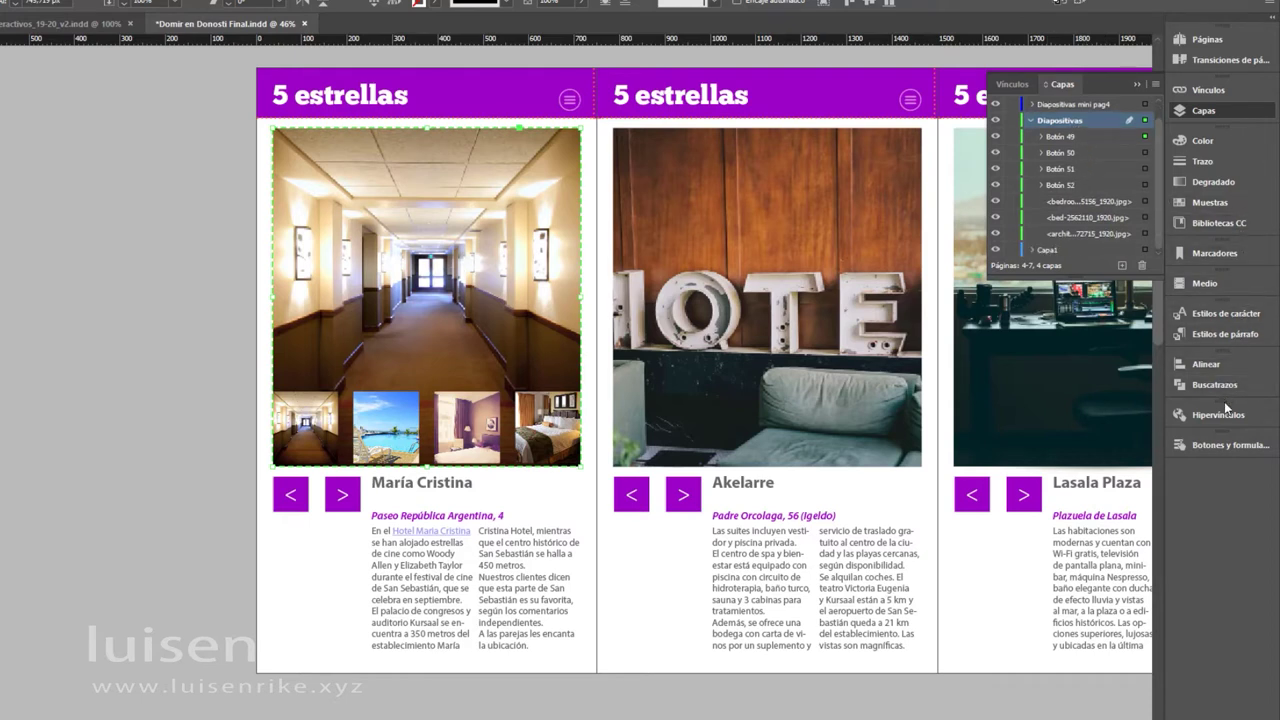
Name the large corridor photo's button "Pasillo", correcting the spelling of the entered name
left_click(1230, 445)
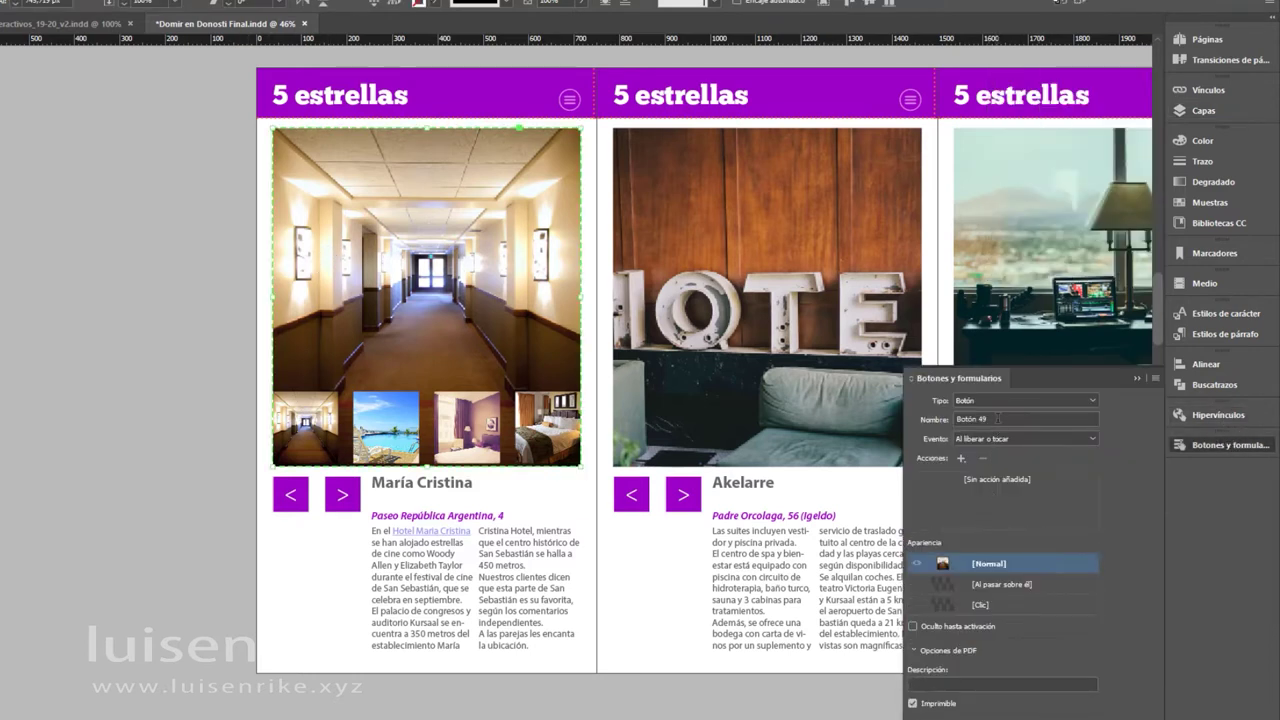
left_click_drag(990, 419, 925, 421)
type("Psillo")
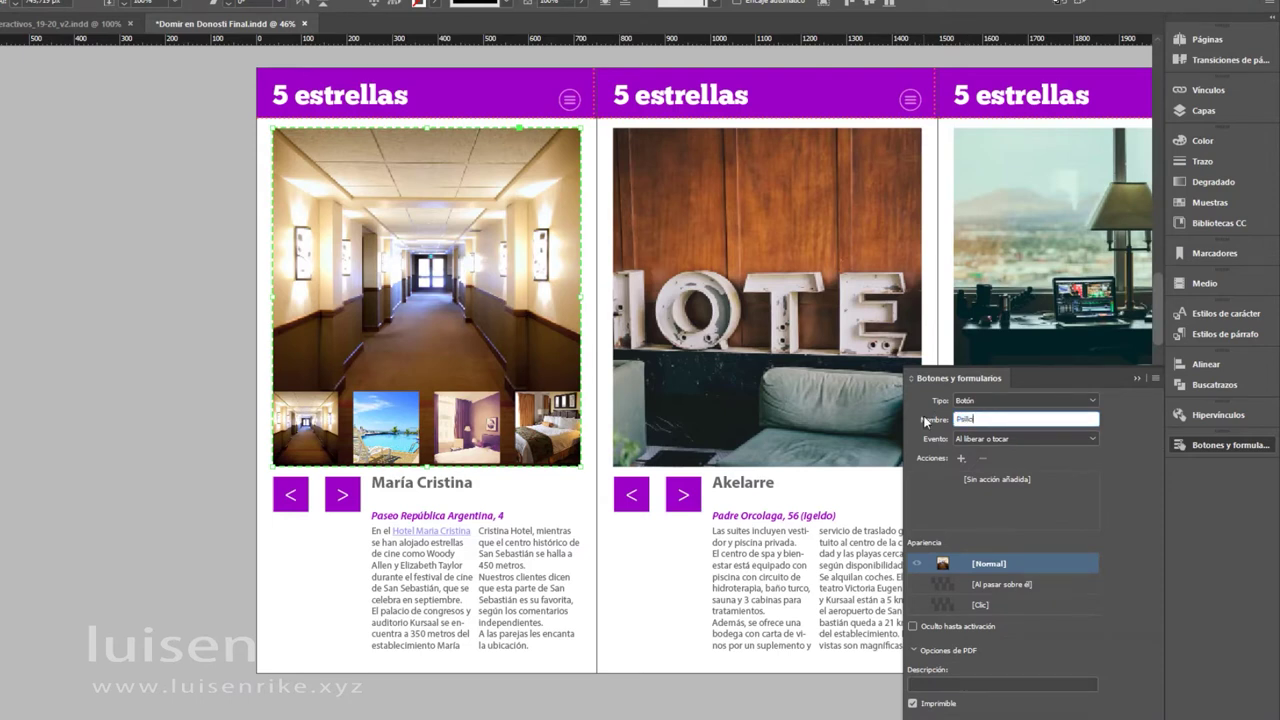
key("Return")
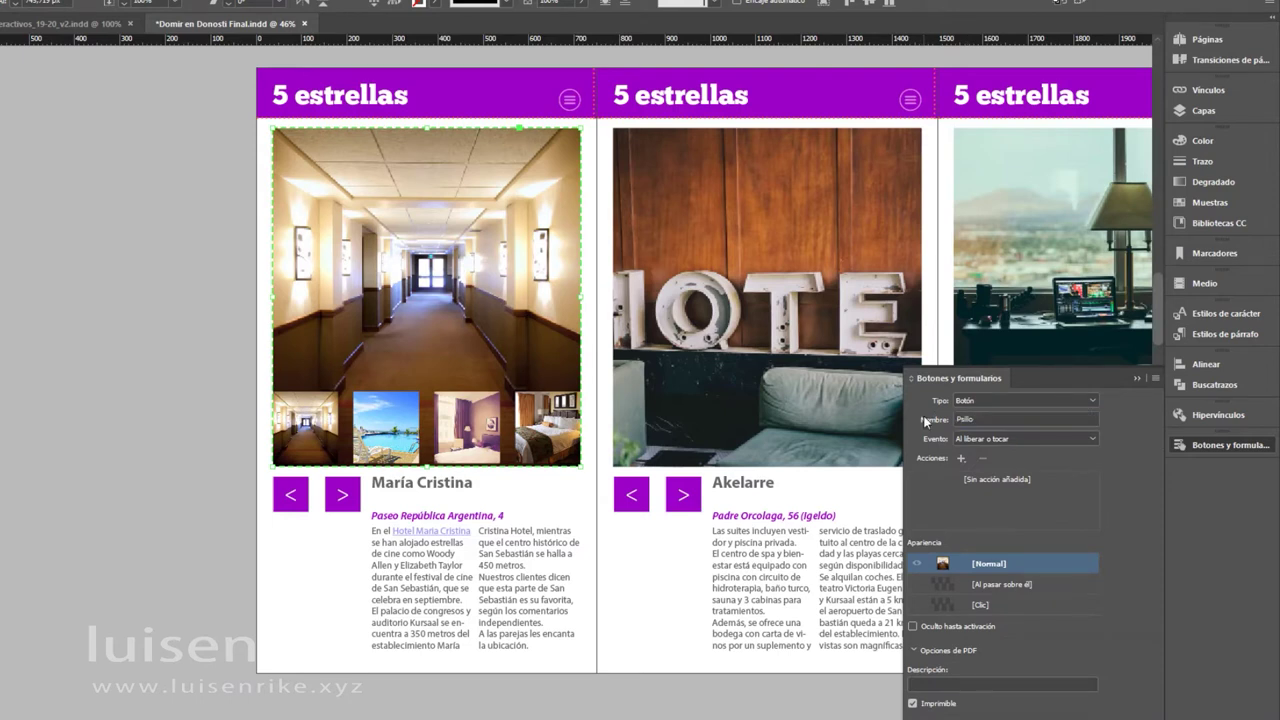
left_click(965, 419)
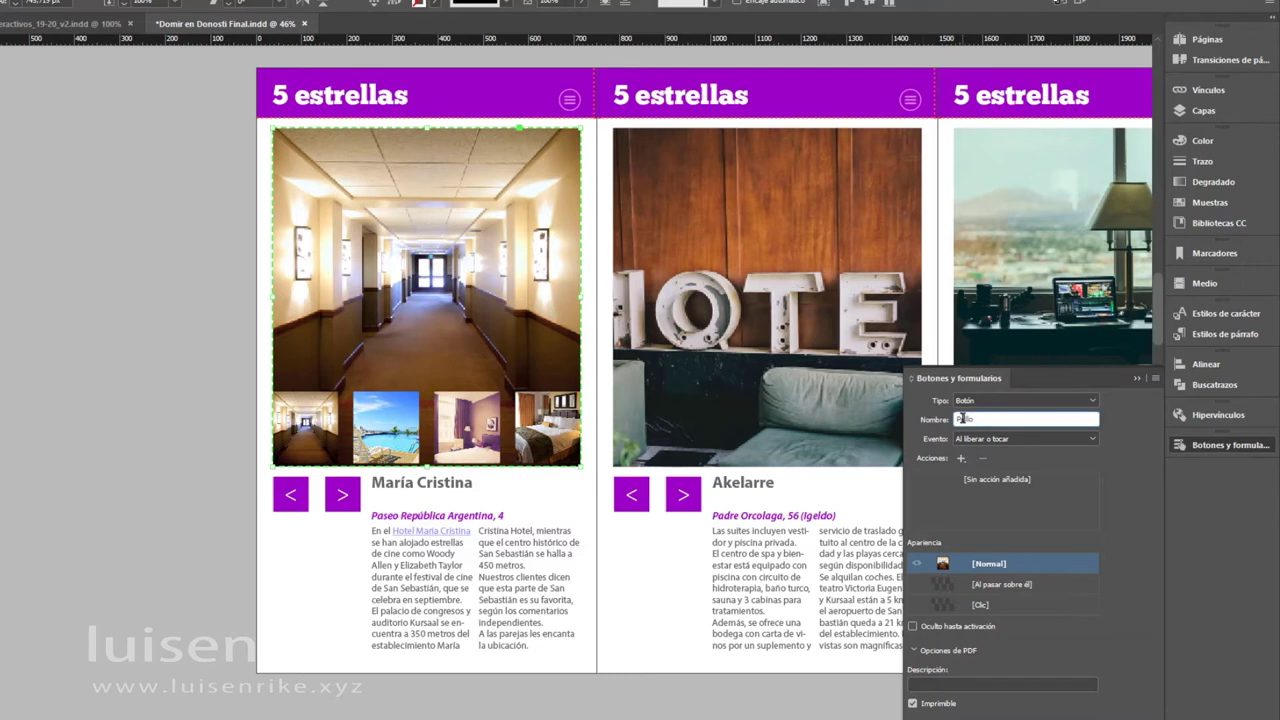
double_click(965, 419)
left_click(958, 419)
type("a")
key("Right")
type("i")
key("Return")
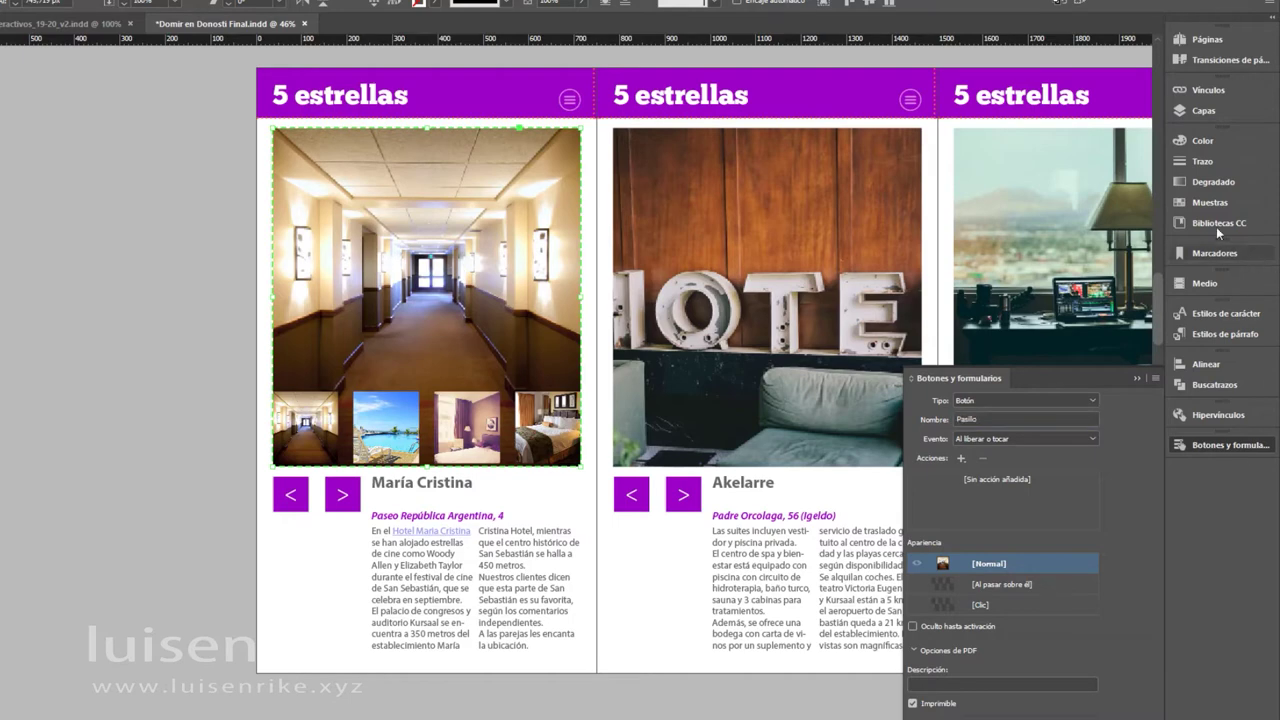
Hide the Pasillo button inside the Diapositivas layer and check which button holds the large bed photo beneath it
left_click(1210, 110)
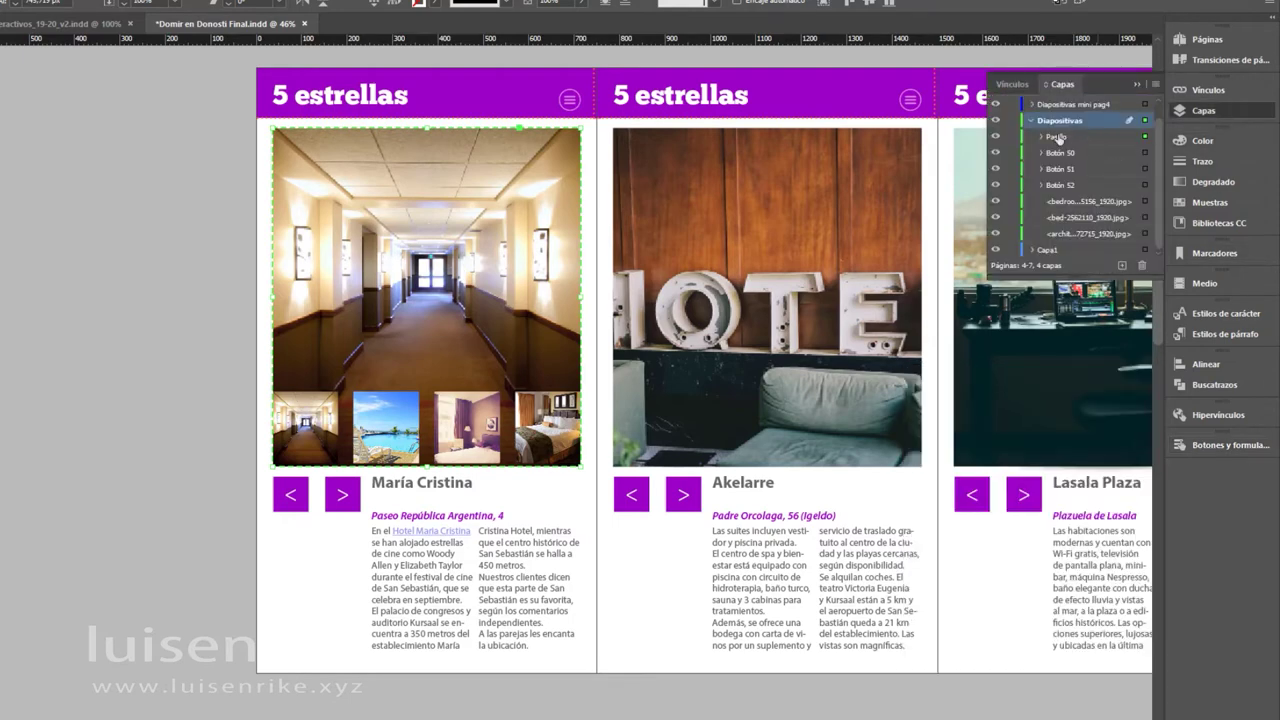
left_click(995, 136)
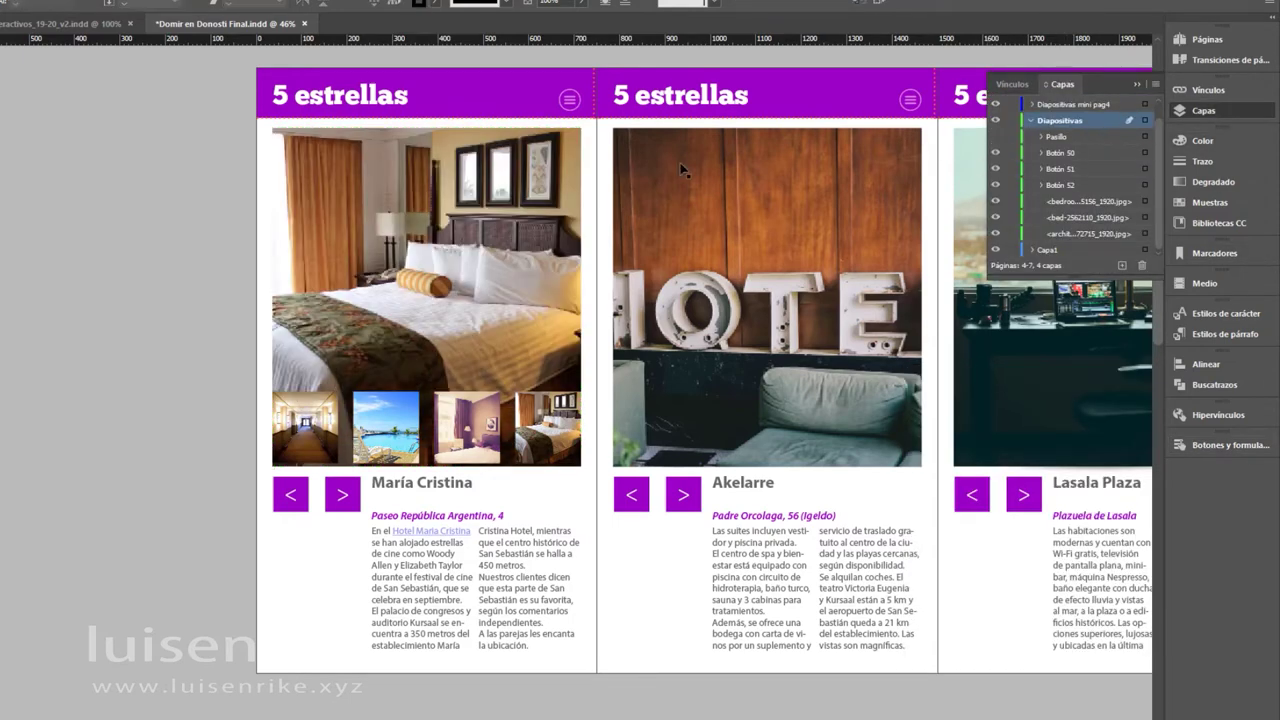
left_click(447, 175)
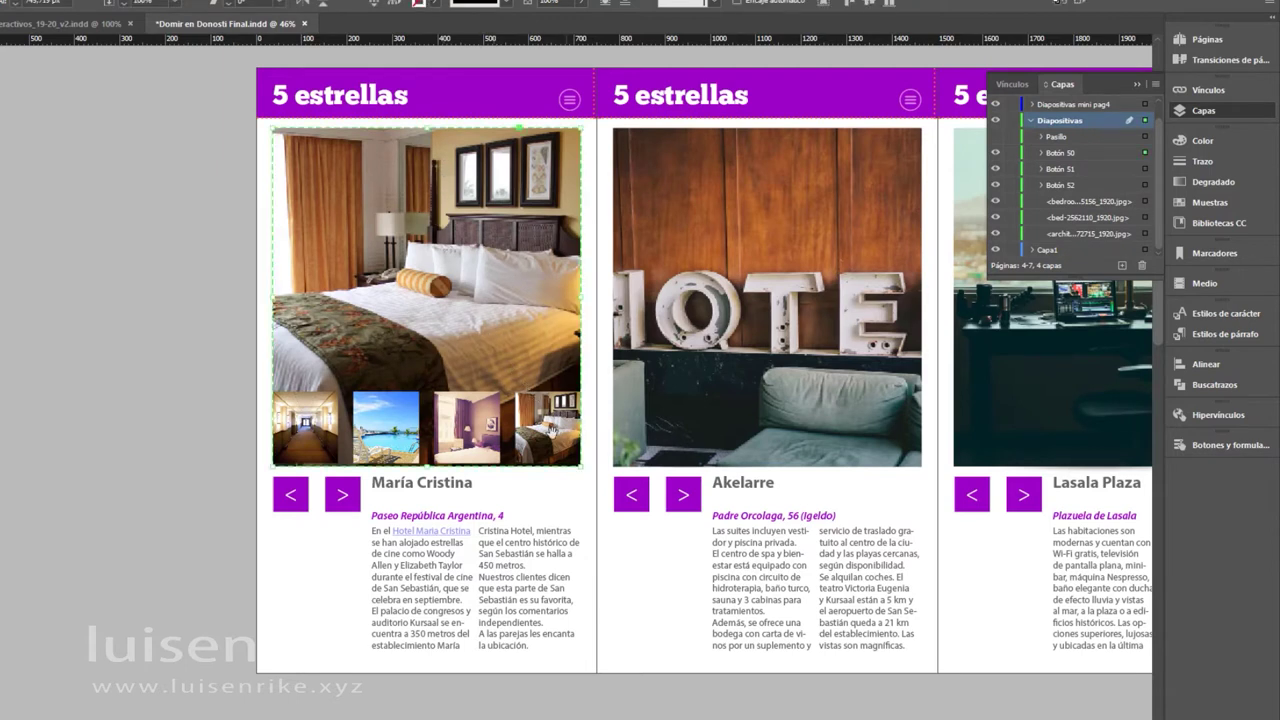
left_click(995, 153)
left_click(995, 153)
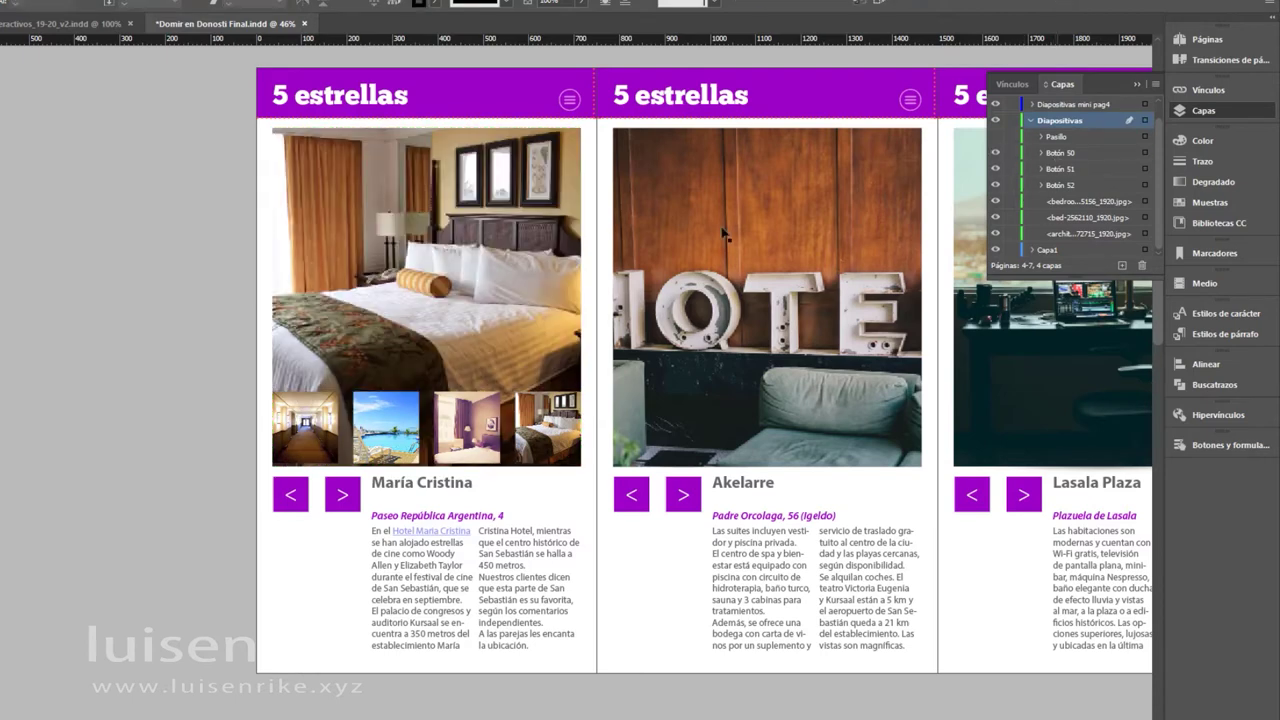
Name the large bed photo's button "Habitacion 2" and bring the layer list back into view
left_click(344, 256)
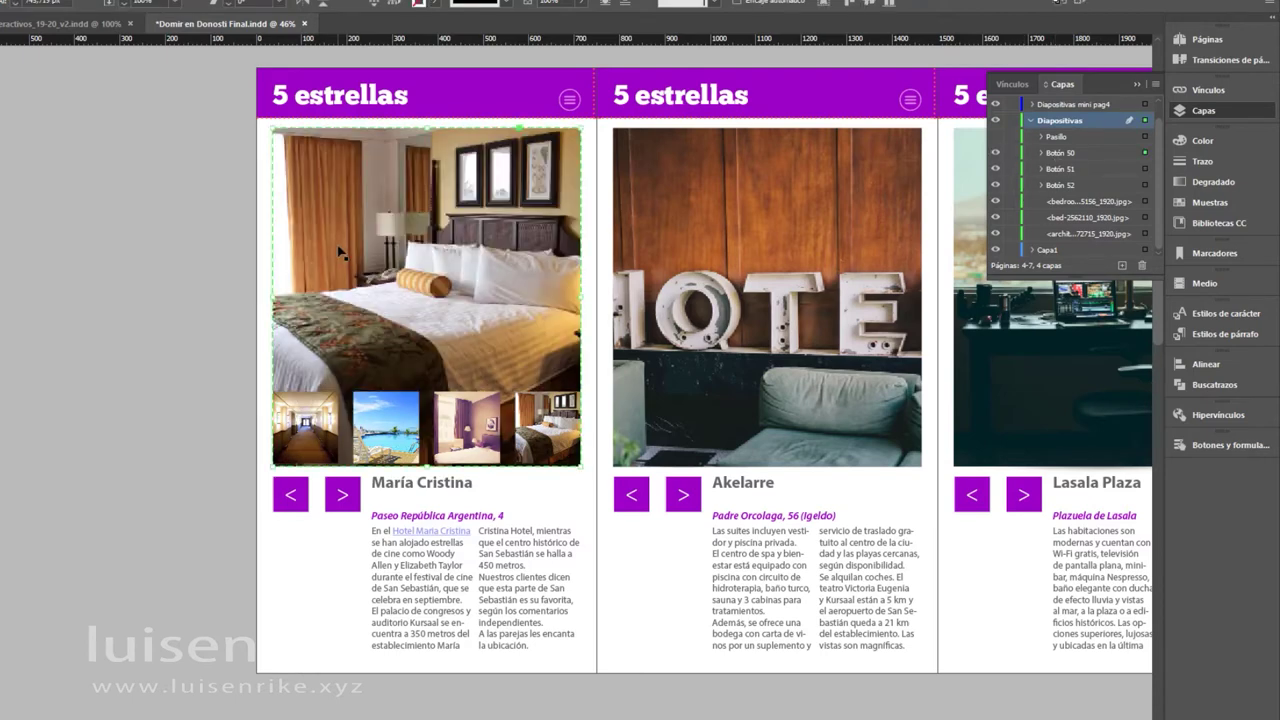
left_click(1214, 449)
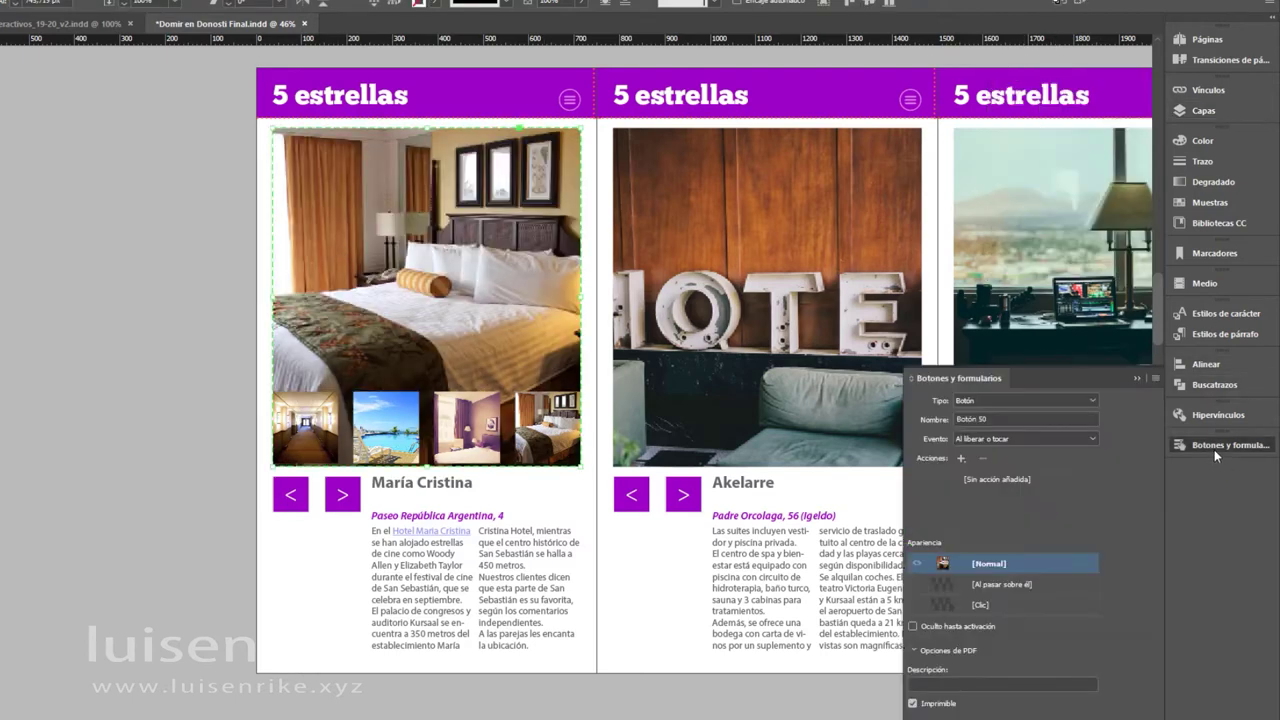
left_click(985, 419)
type("Habitacio")
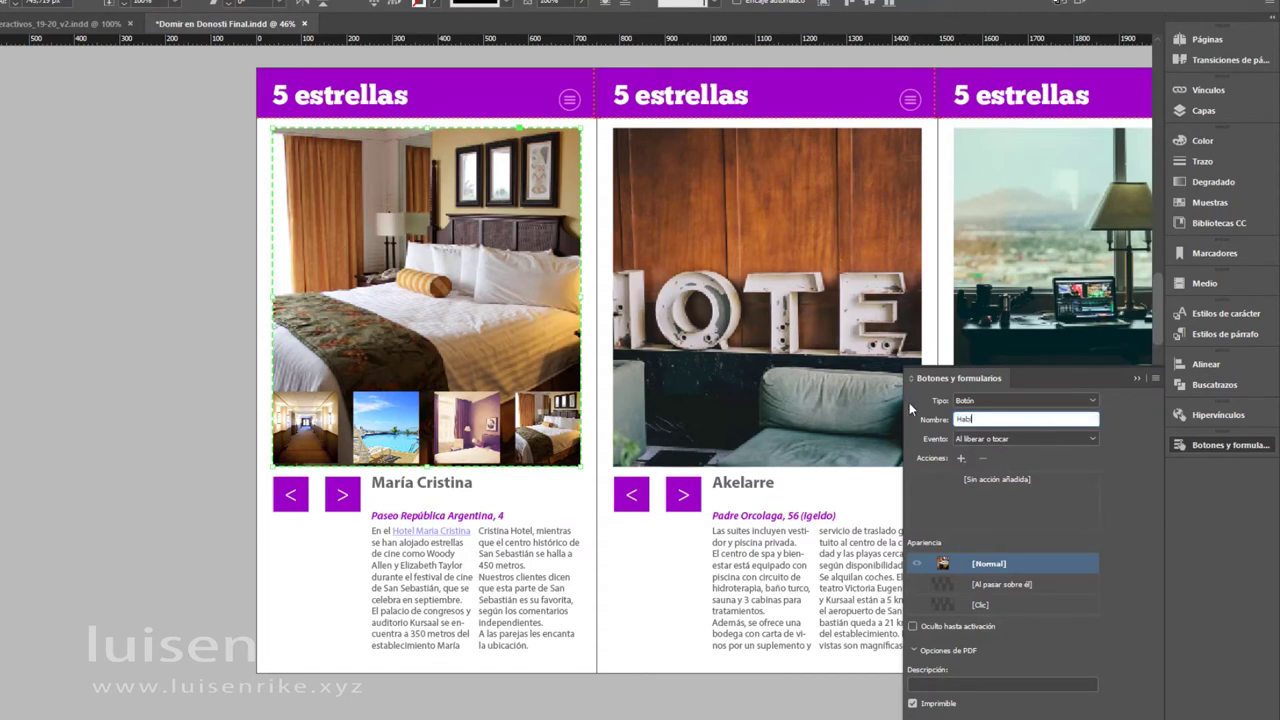
type("n 2")
key("Return")
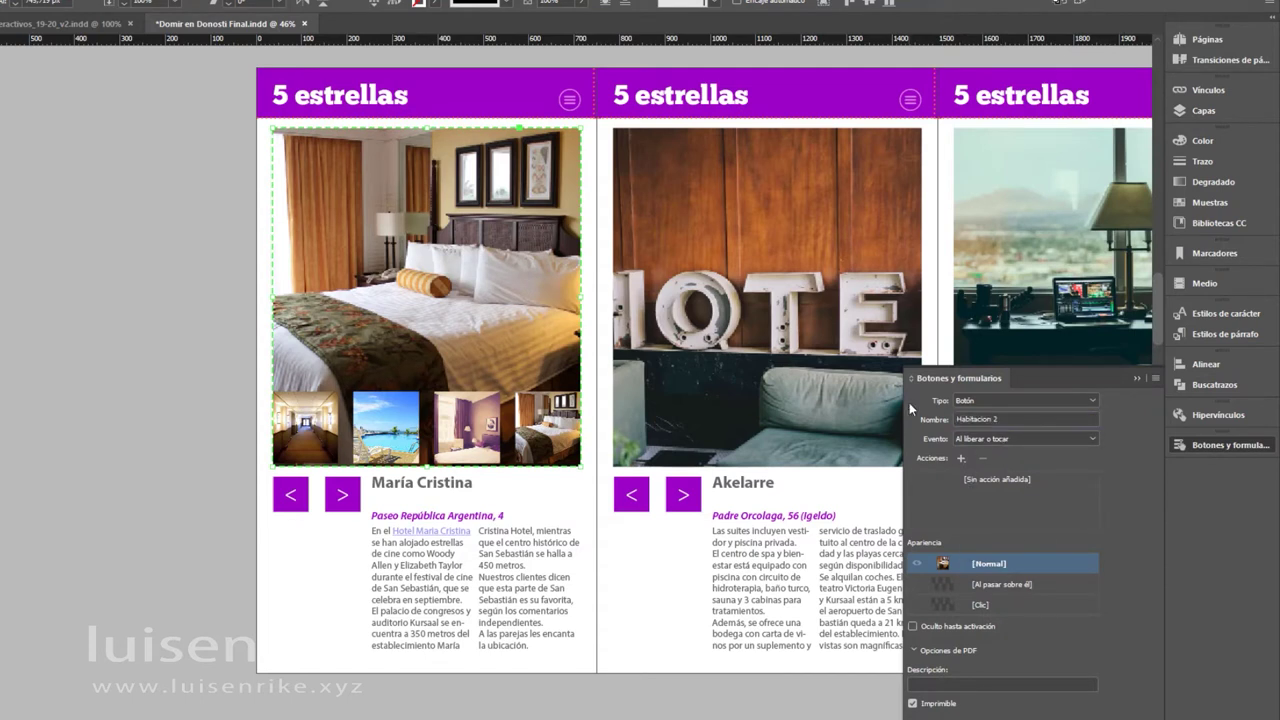
left_click(1209, 112)
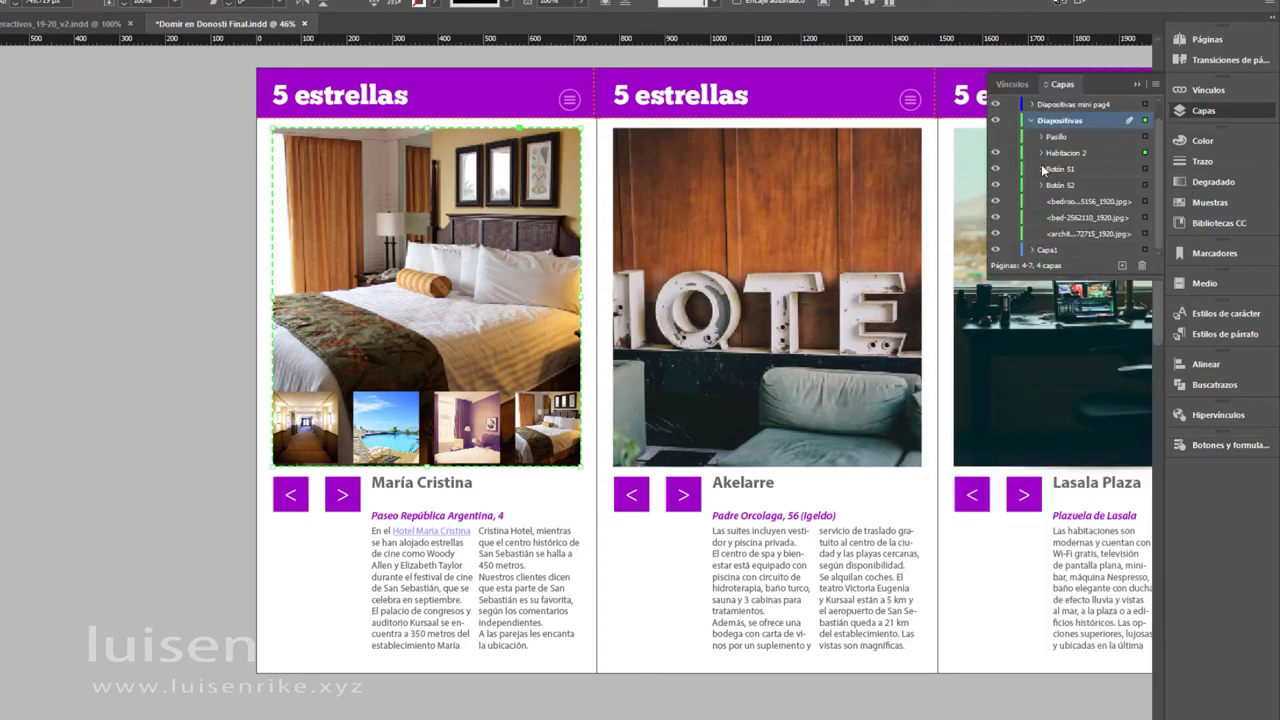
Check the name of the large bed photo's button, and hide Habitacion 2 inside the Diapositivas layer
left_click(1238, 447)
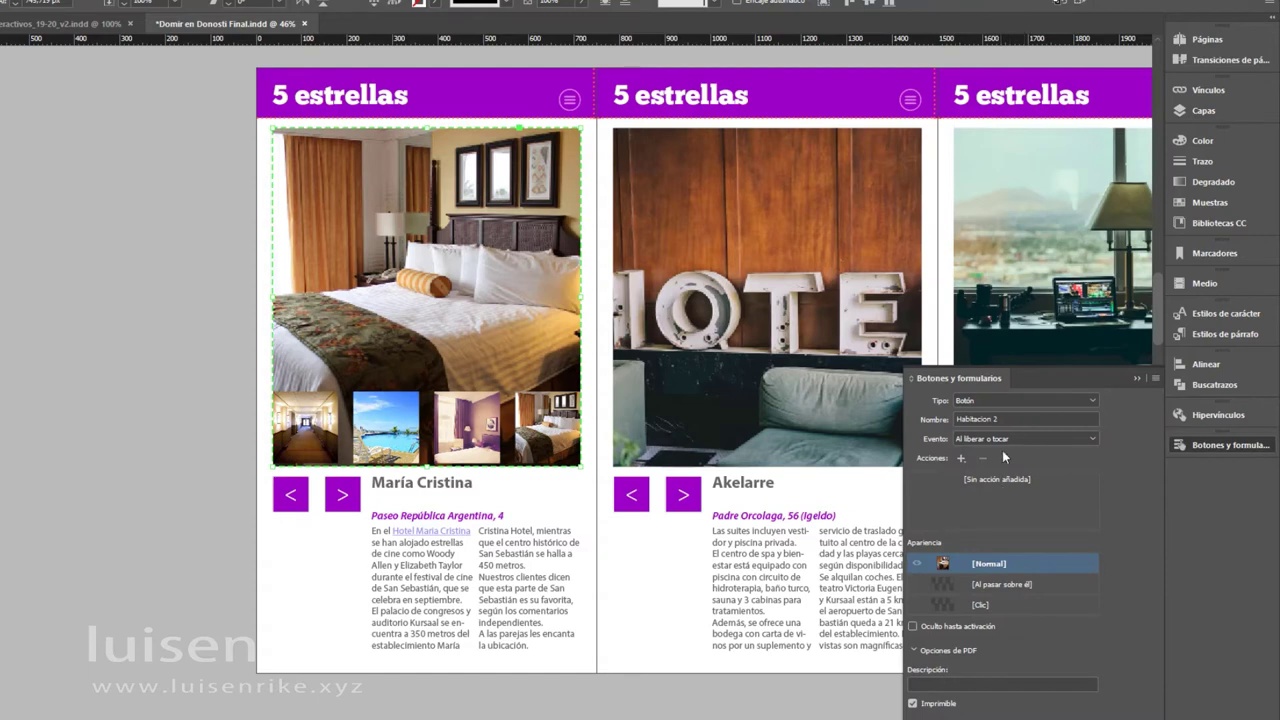
left_click(1015, 418)
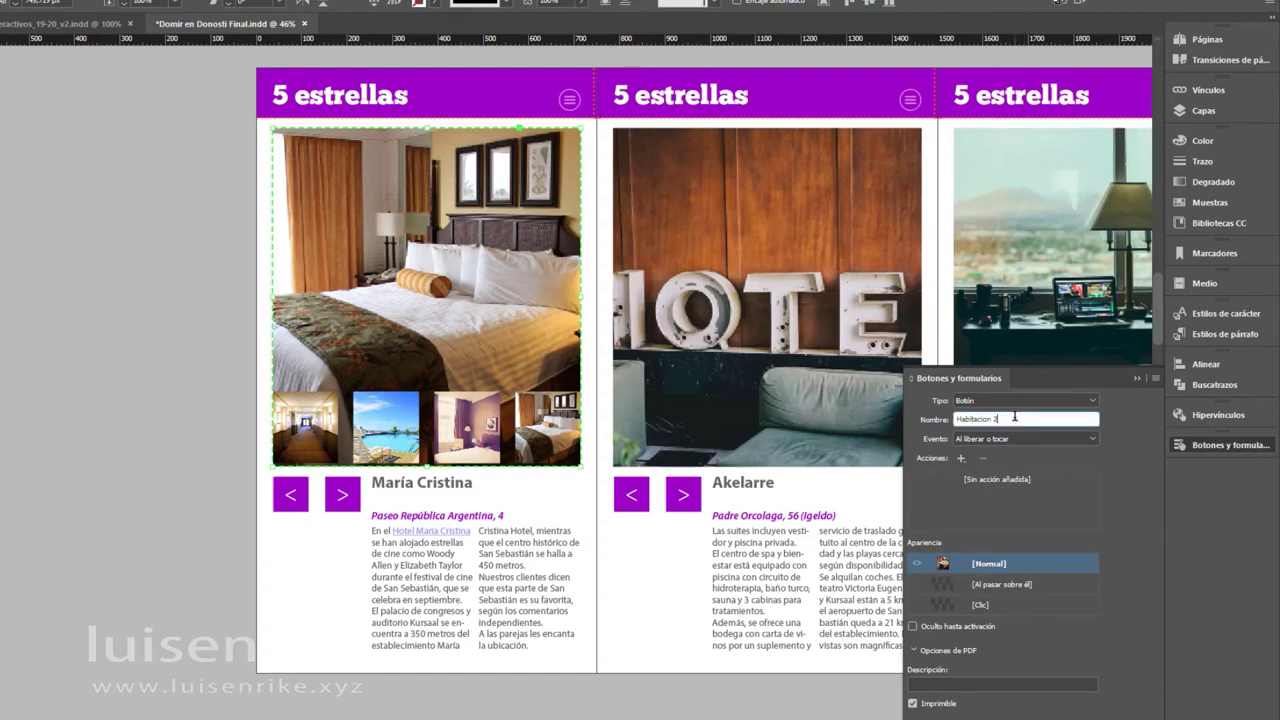
left_click(1208, 112)
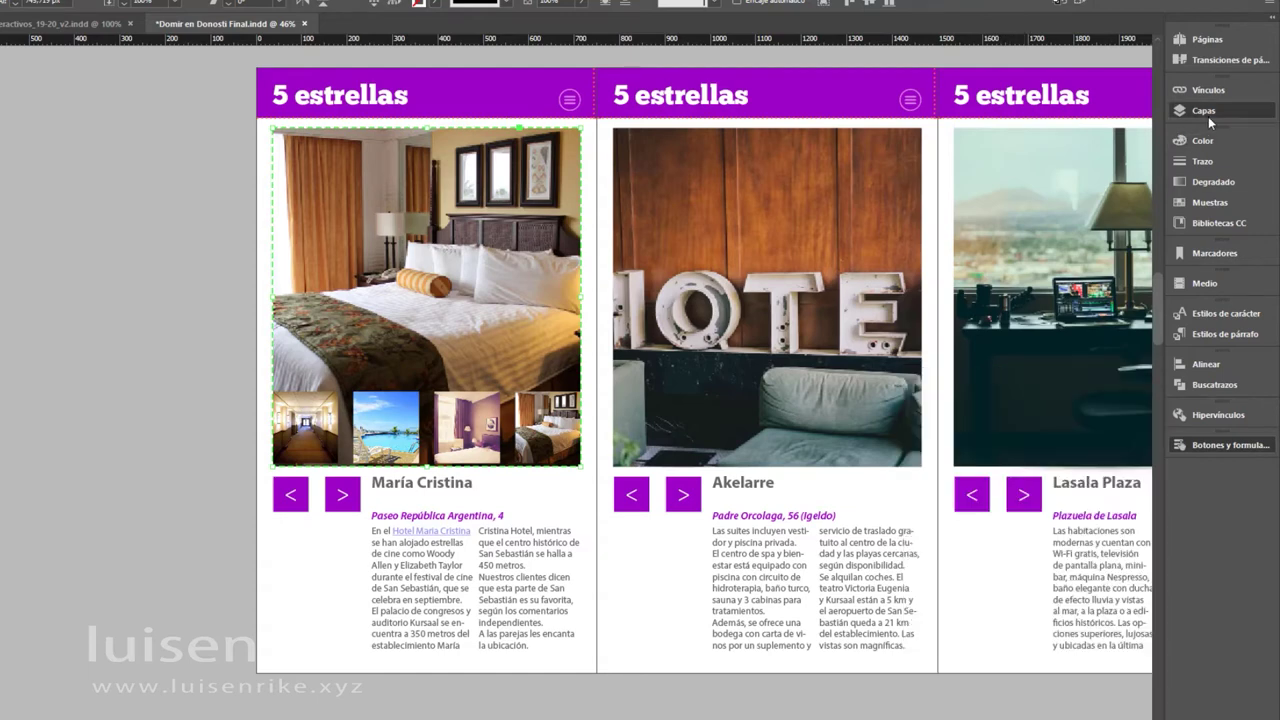
left_click(1208, 116)
left_click(994, 155)
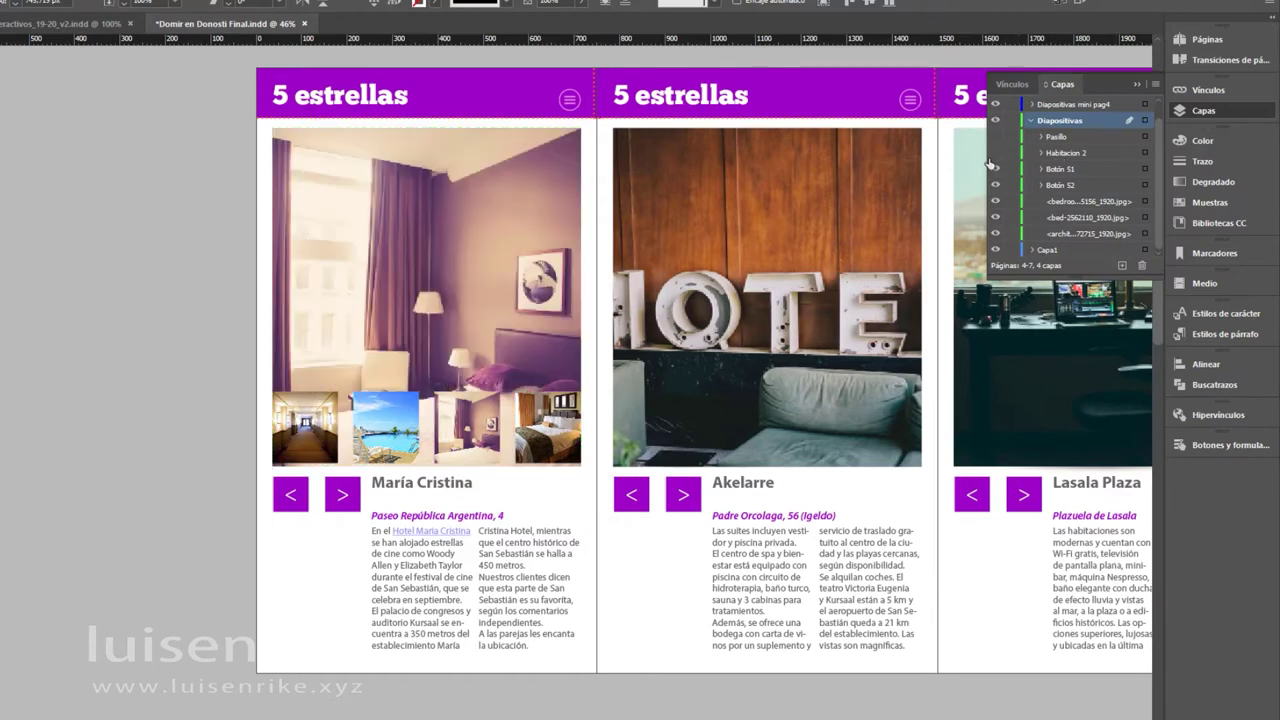
Name the large purple room photo's button "Habitacion 1"
left_click(360, 212)
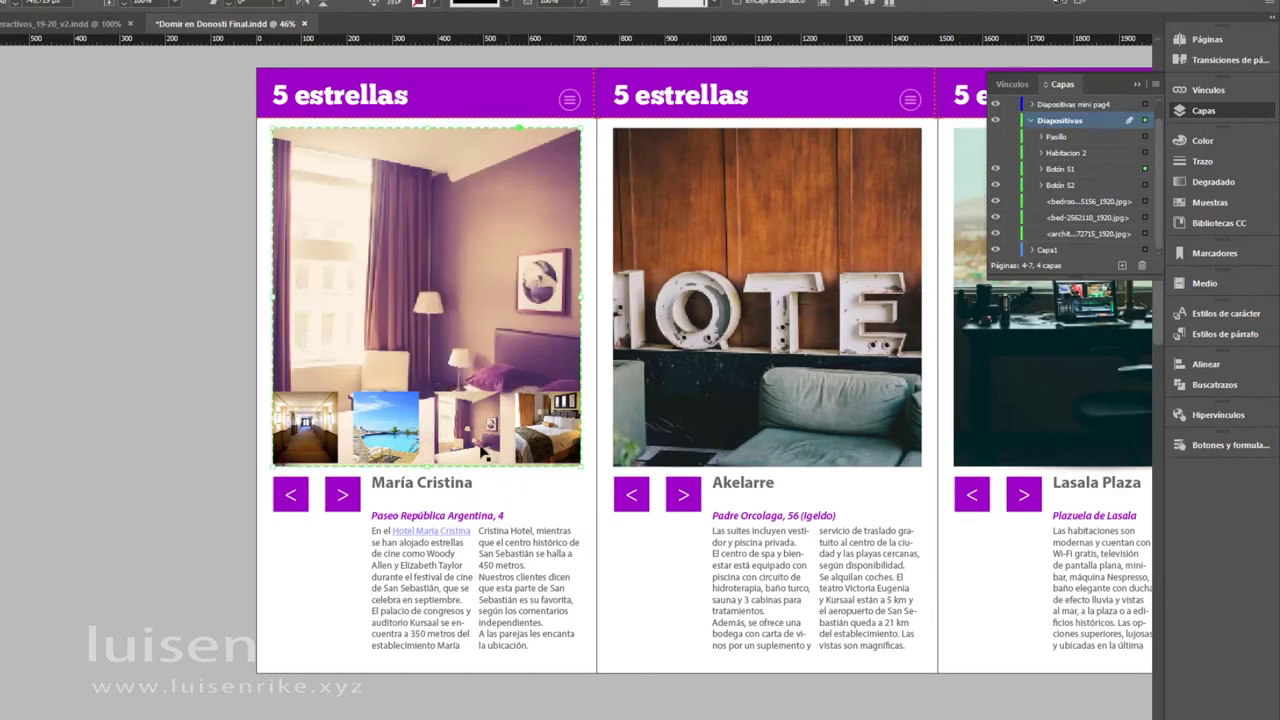
left_click(1228, 444)
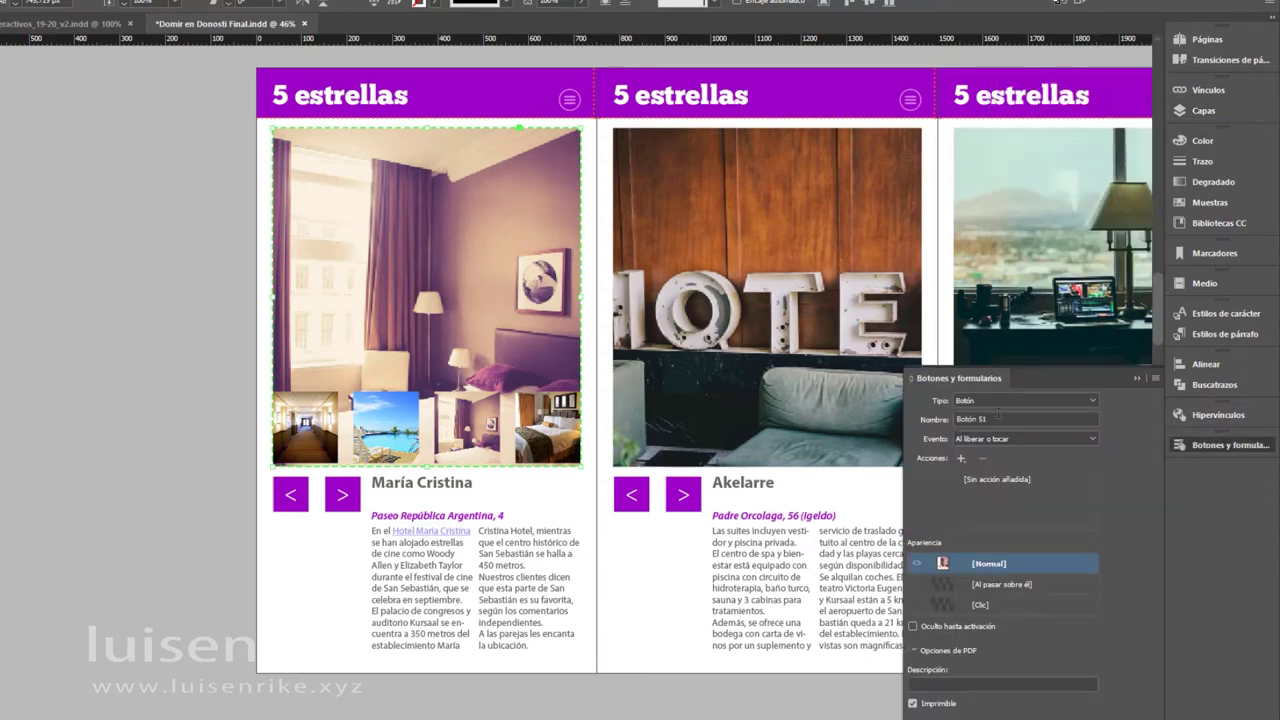
left_click(966, 419)
type("Hab")
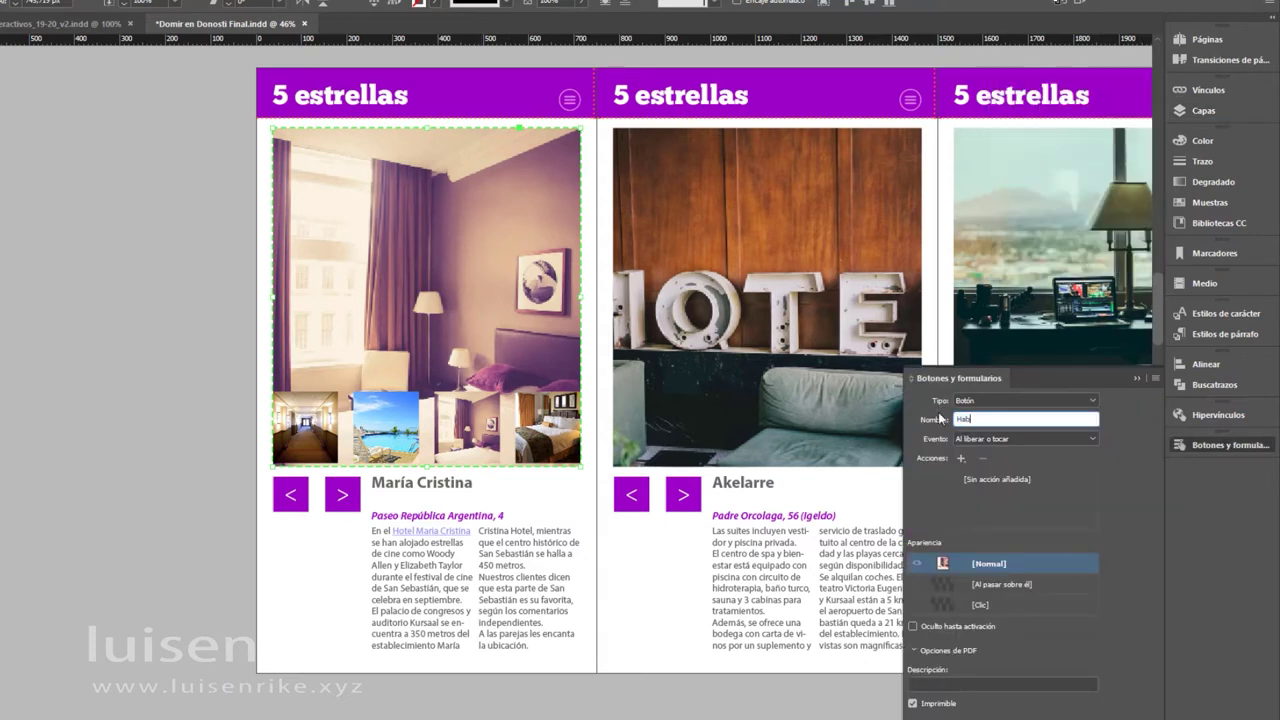
type("itacion 1")
key("Return")
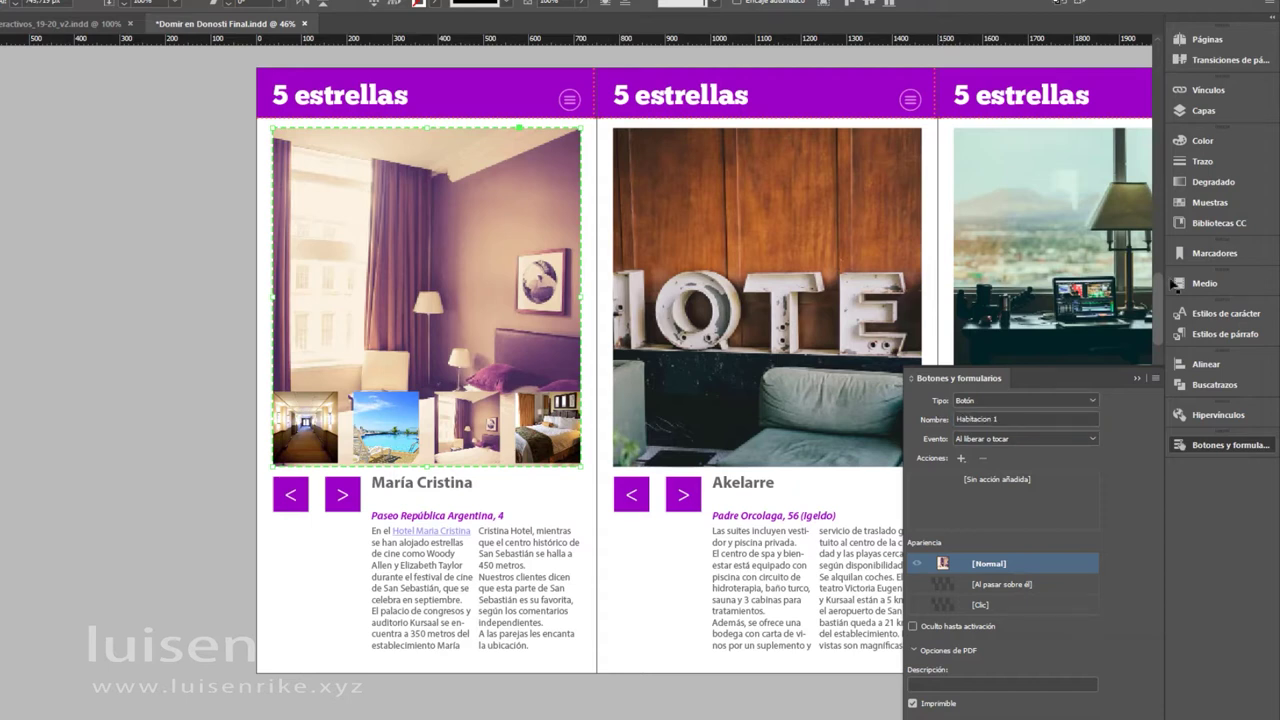
Hide the Habitacion 1 button and name the large pool photo's button beneath it "Piscina"
left_click(1232, 115)
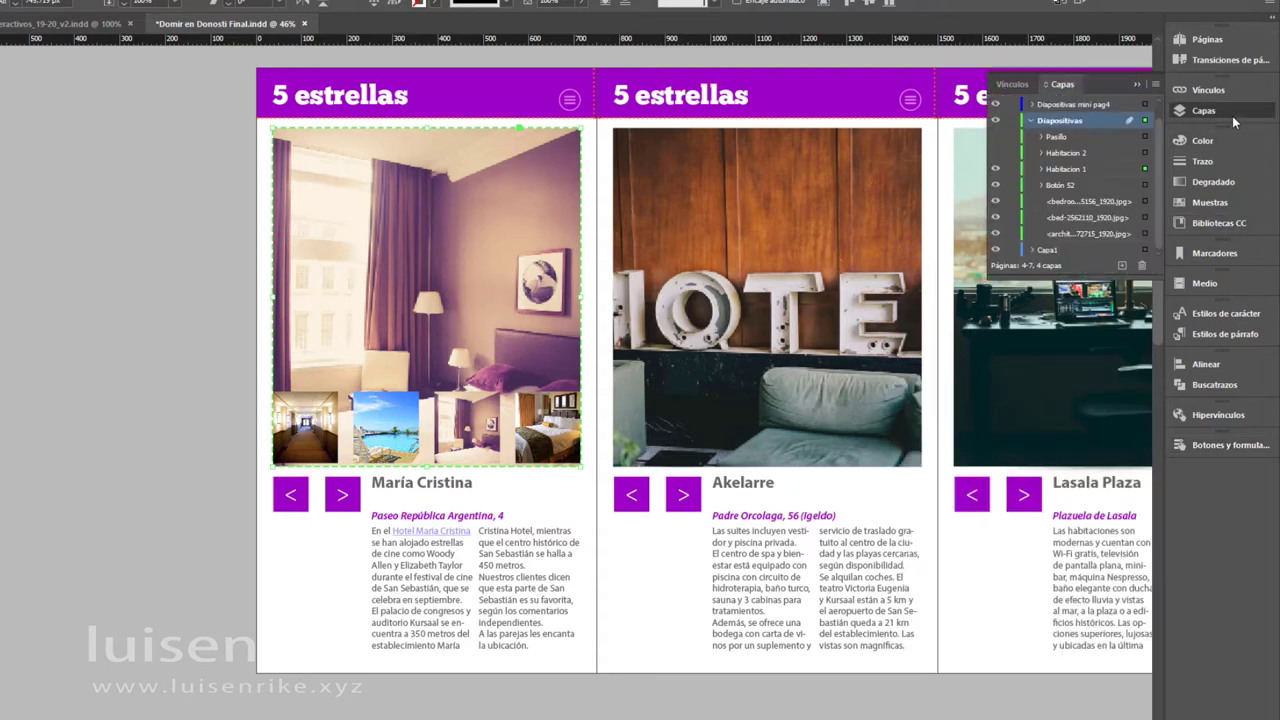
left_click(996, 170)
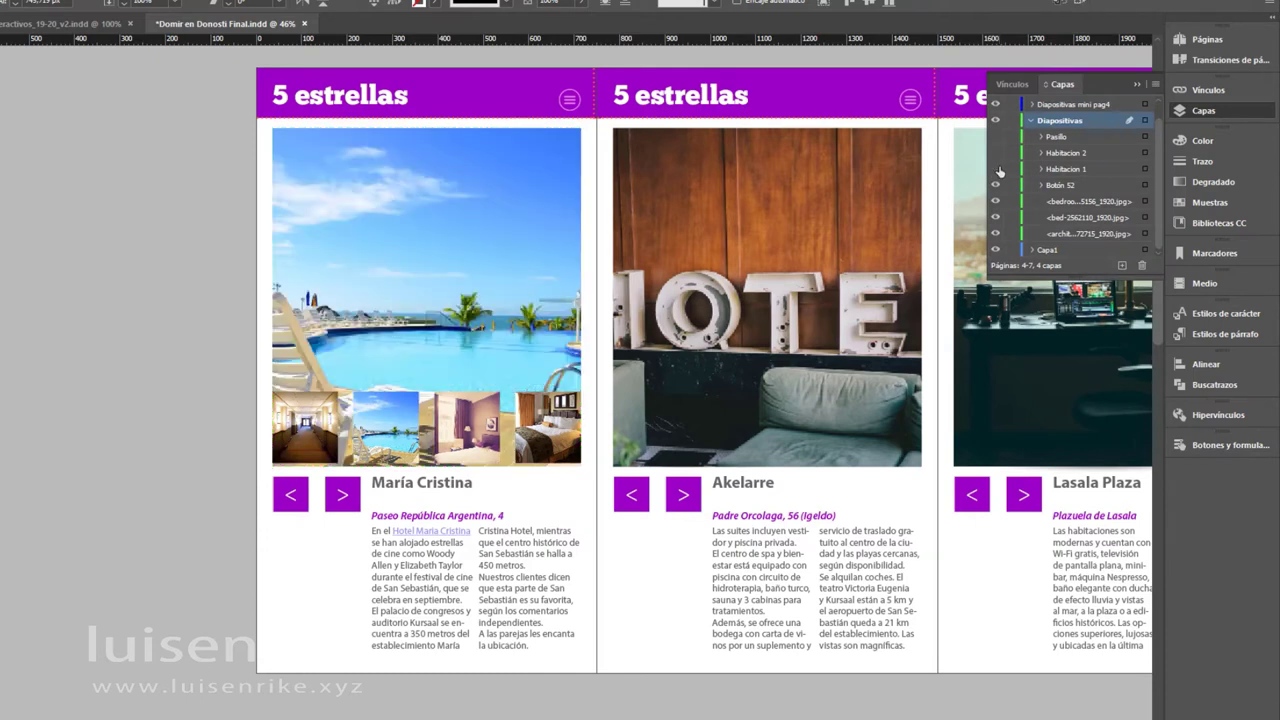
left_click(415, 205)
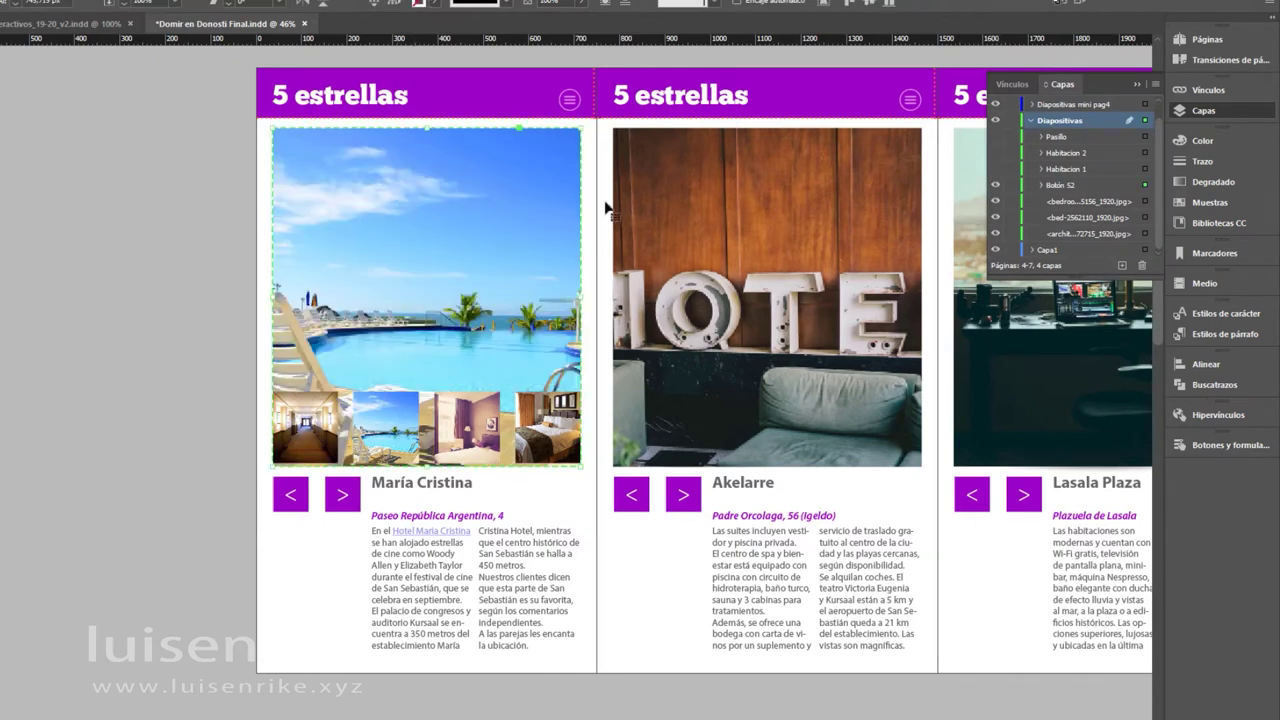
left_click(1226, 446)
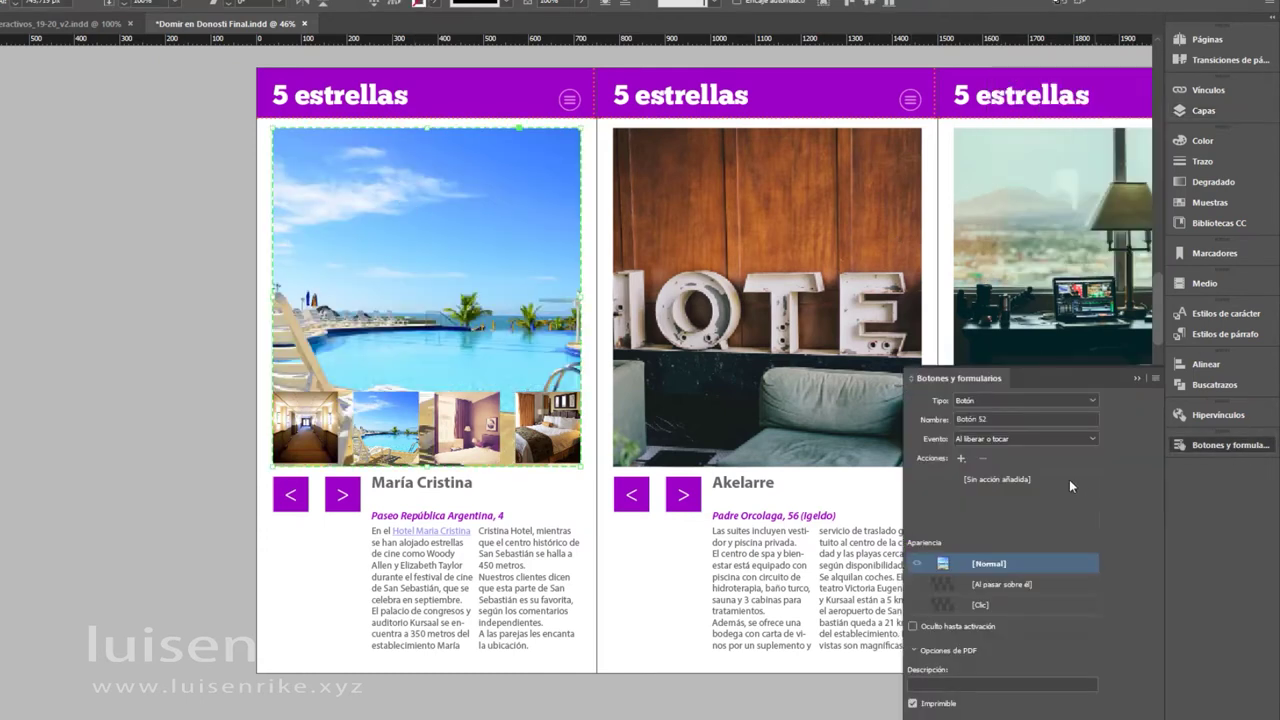
triple_click(1010, 421)
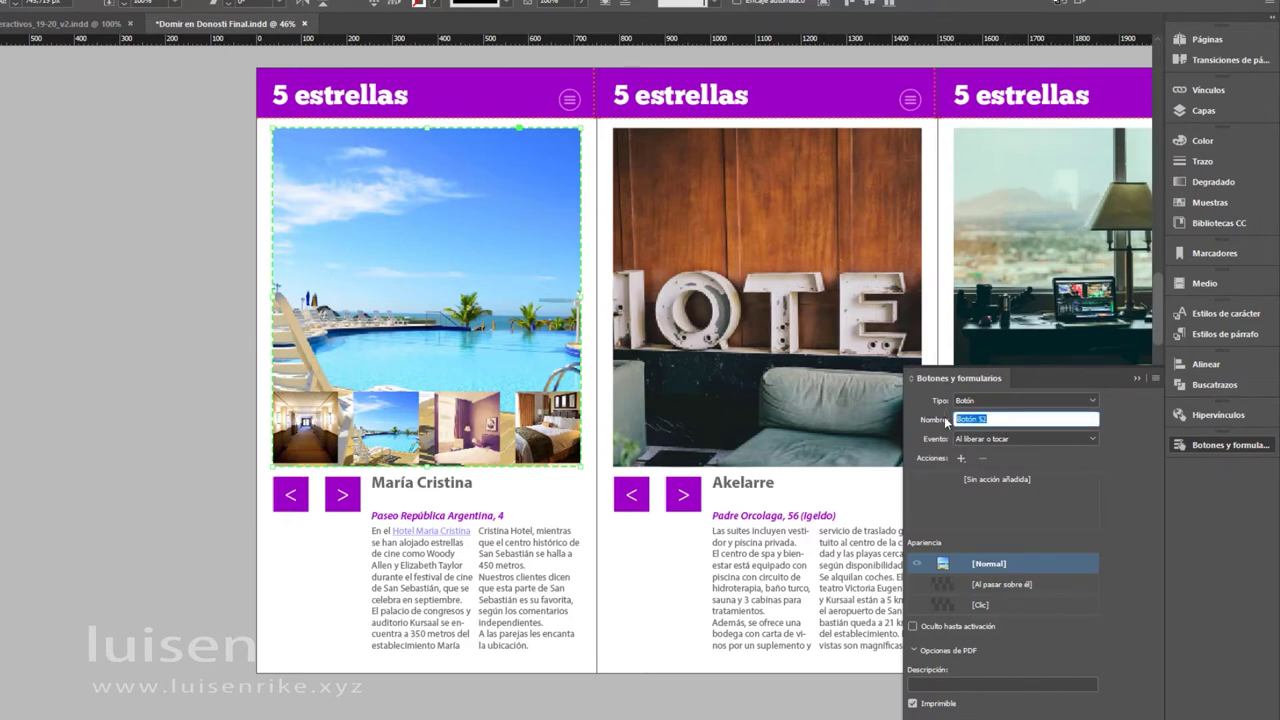
type("Piscina")
key("Return")
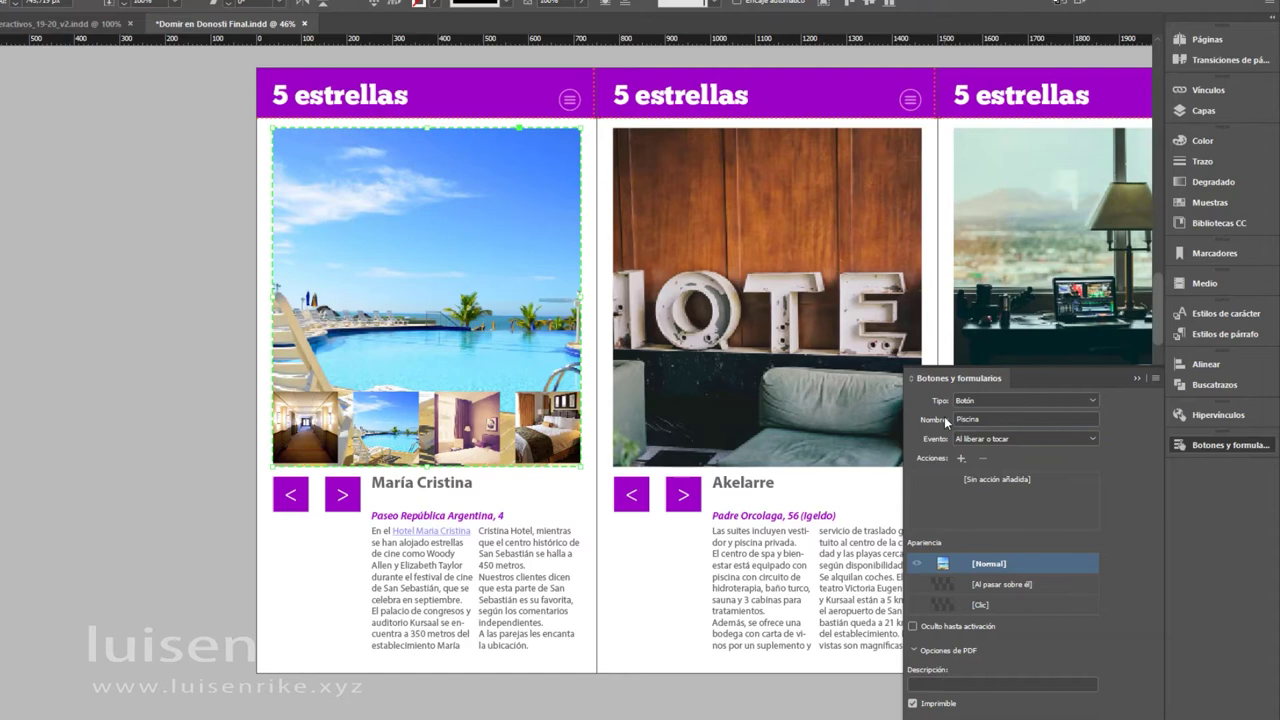
Make the Habitacion 1, Habitacion 2 and Pasillo buttons visible again and collapse the Diapositivas layer
left_click(1214, 113)
left_click(995, 168)
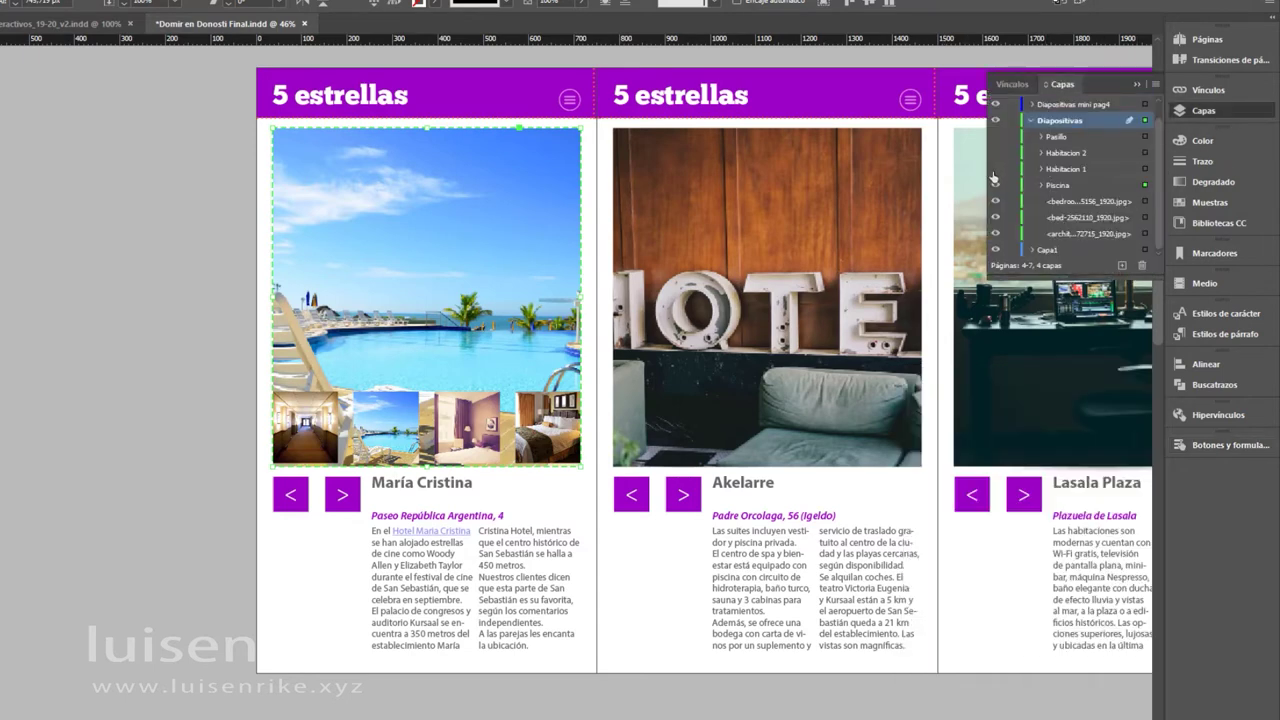
left_click(995, 152)
left_click(995, 136)
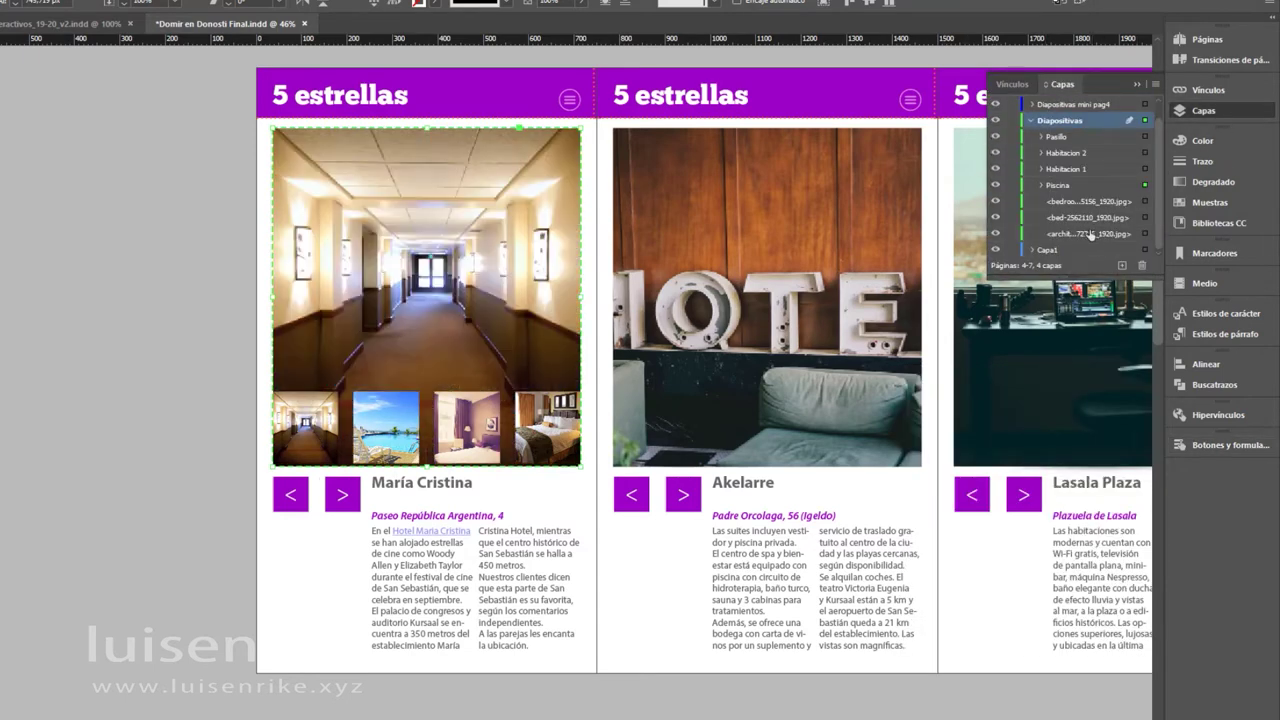
left_click(1031, 119)
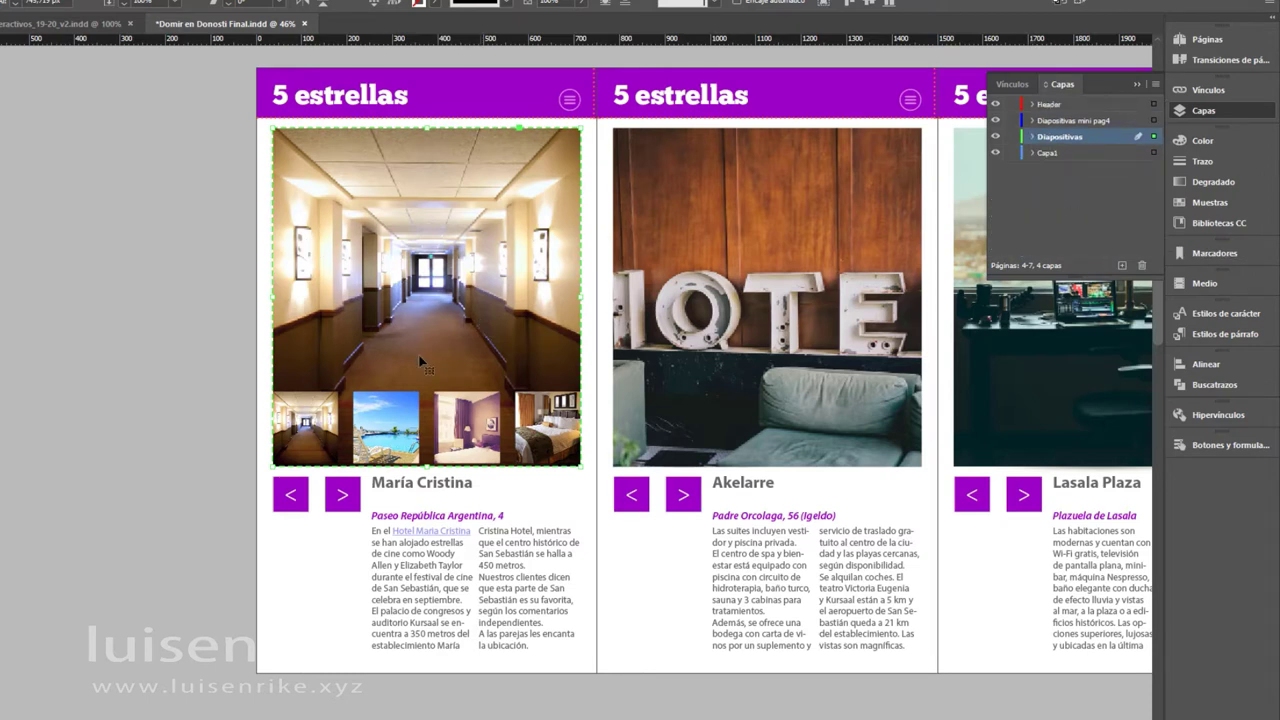
Nudge the corridor thumbnail ten increments right and two up, away from the edges of the large photo
left_click(310, 408)
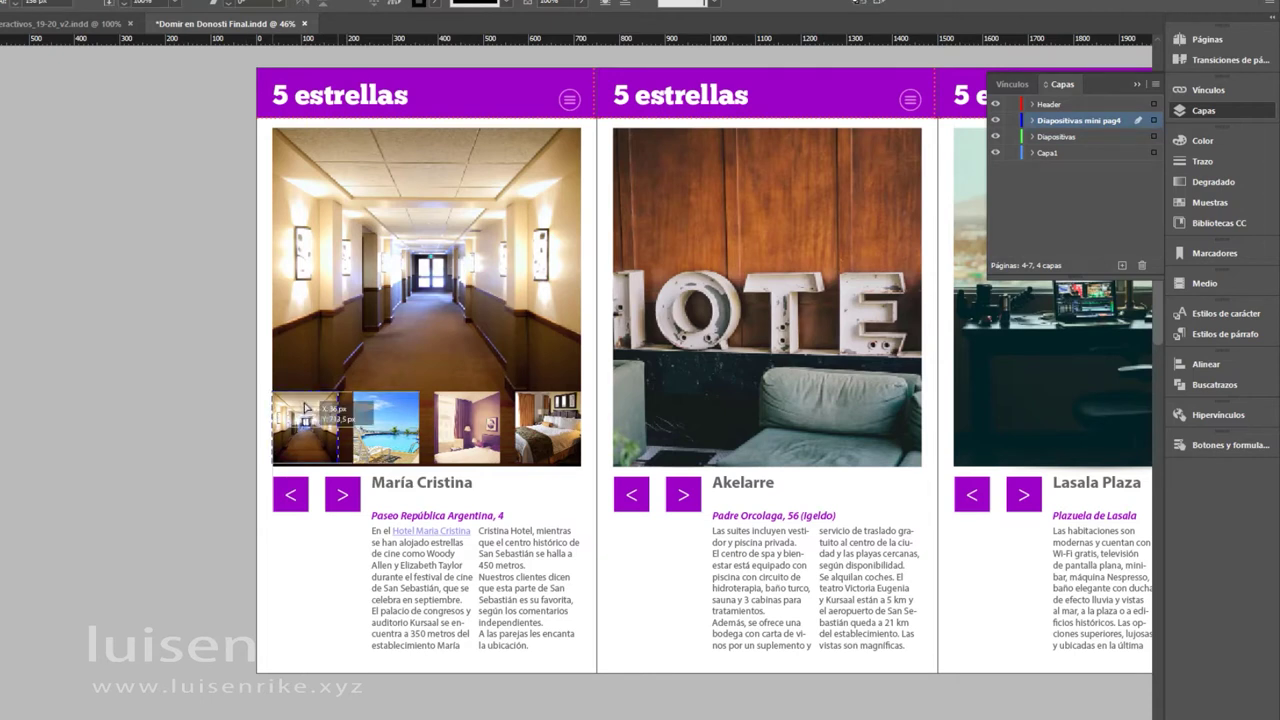
left_click(304, 410)
key("Right")
key("Right")
key("Right")
key("Right")
key("Right")
key("Right")
key("Right")
key("Right")
key("Right")
key("Right")
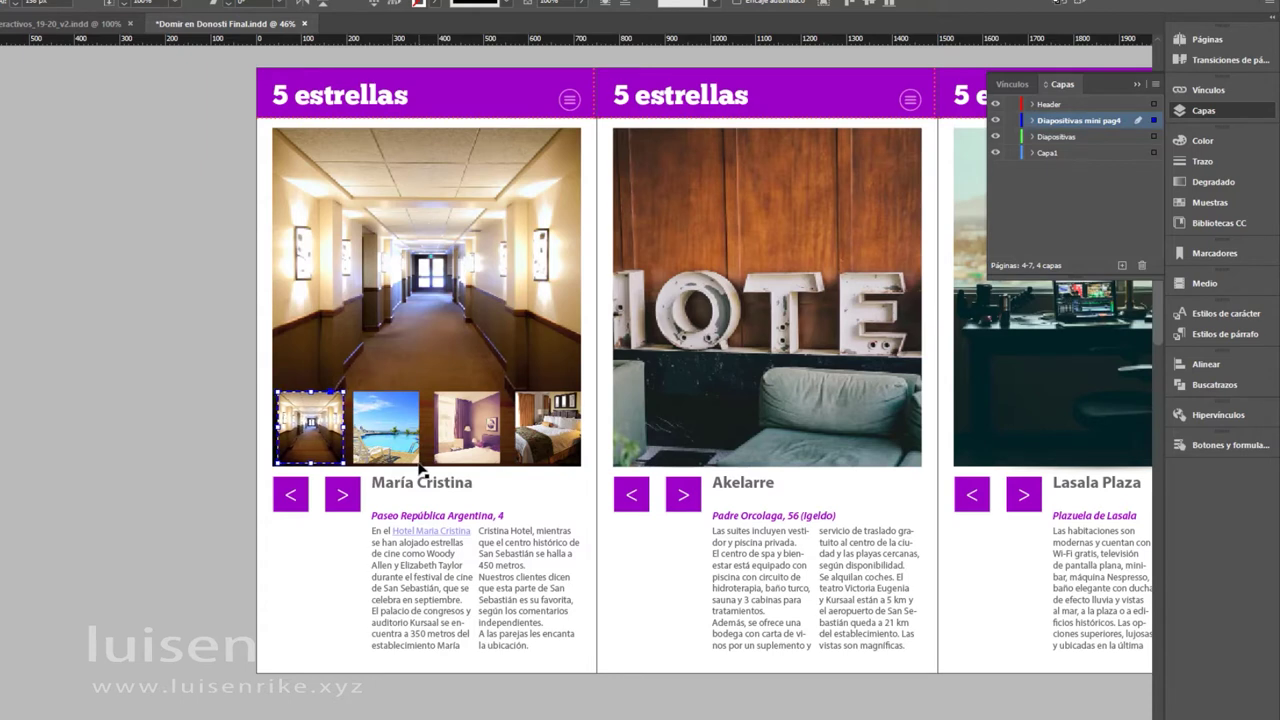
key("Up")
key("Up")
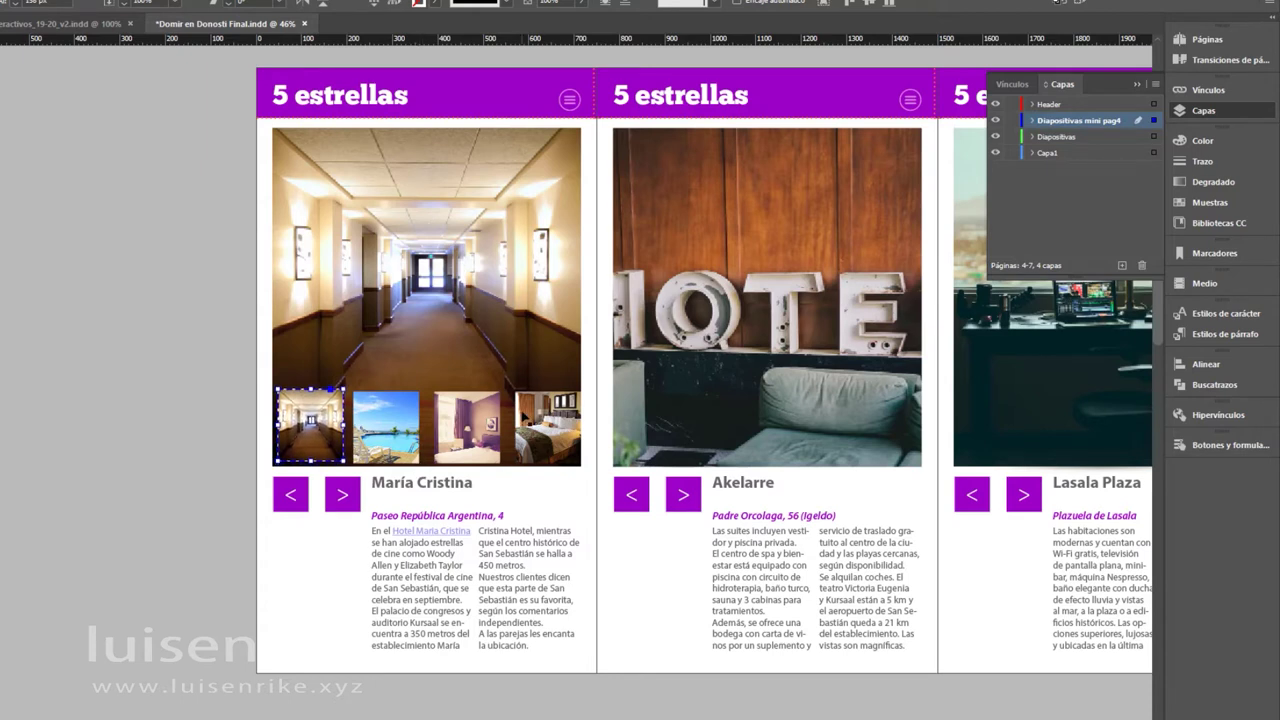
Nudge the bed thumbnail ten increments left and slightly up, level with the corridor thumbnail
left_click(522, 416)
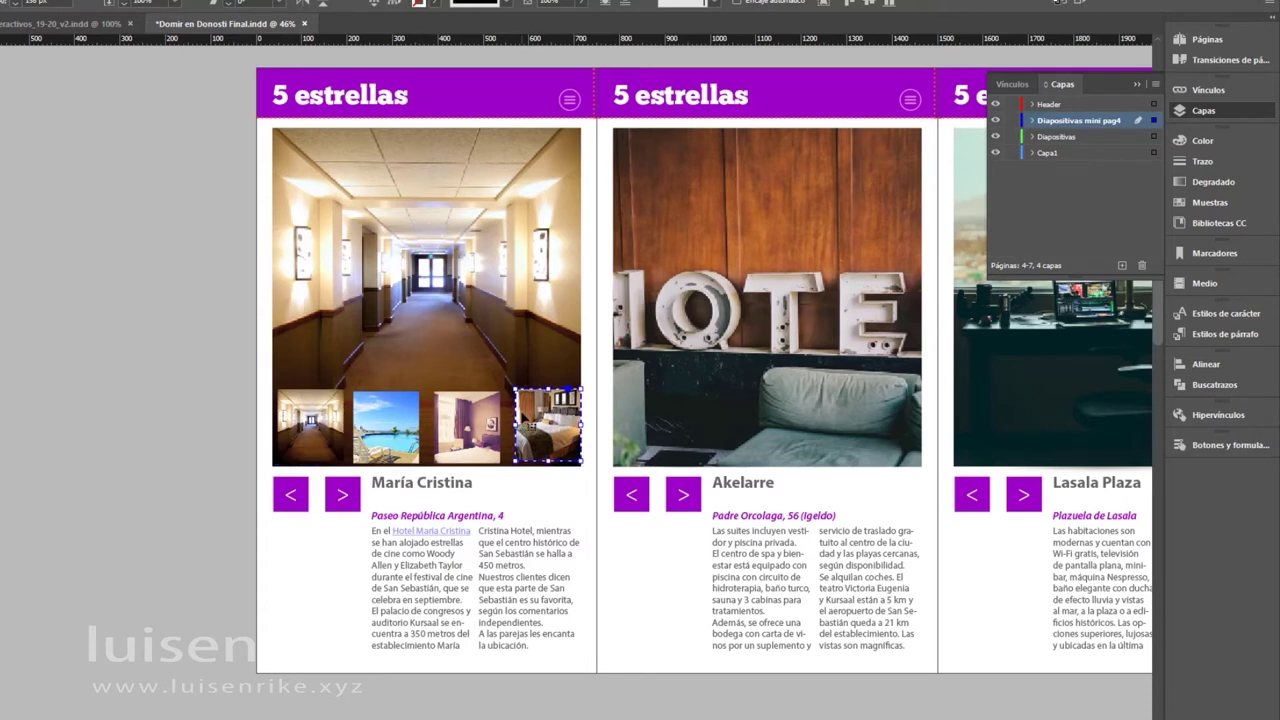
key("Left")
key("Left")
key("Left")
key("Left")
key("Left")
key("Left")
key("Left")
key("Left")
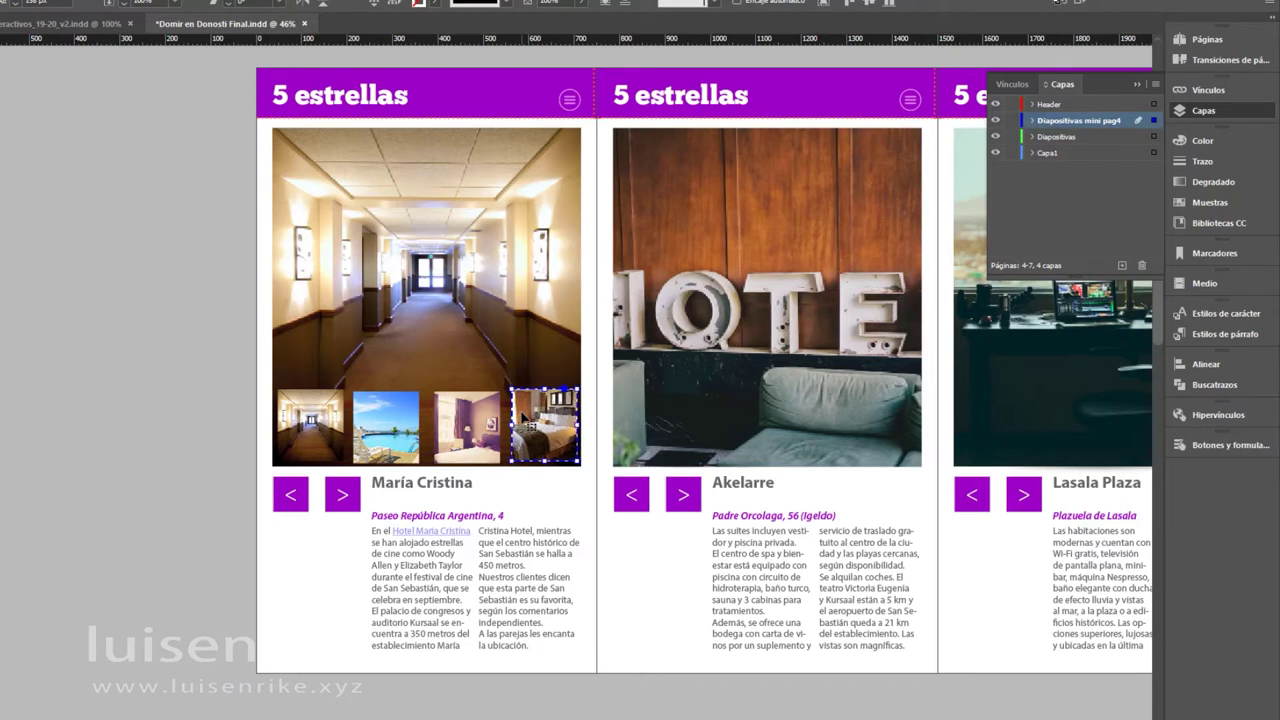
key("Left")
key("Left")
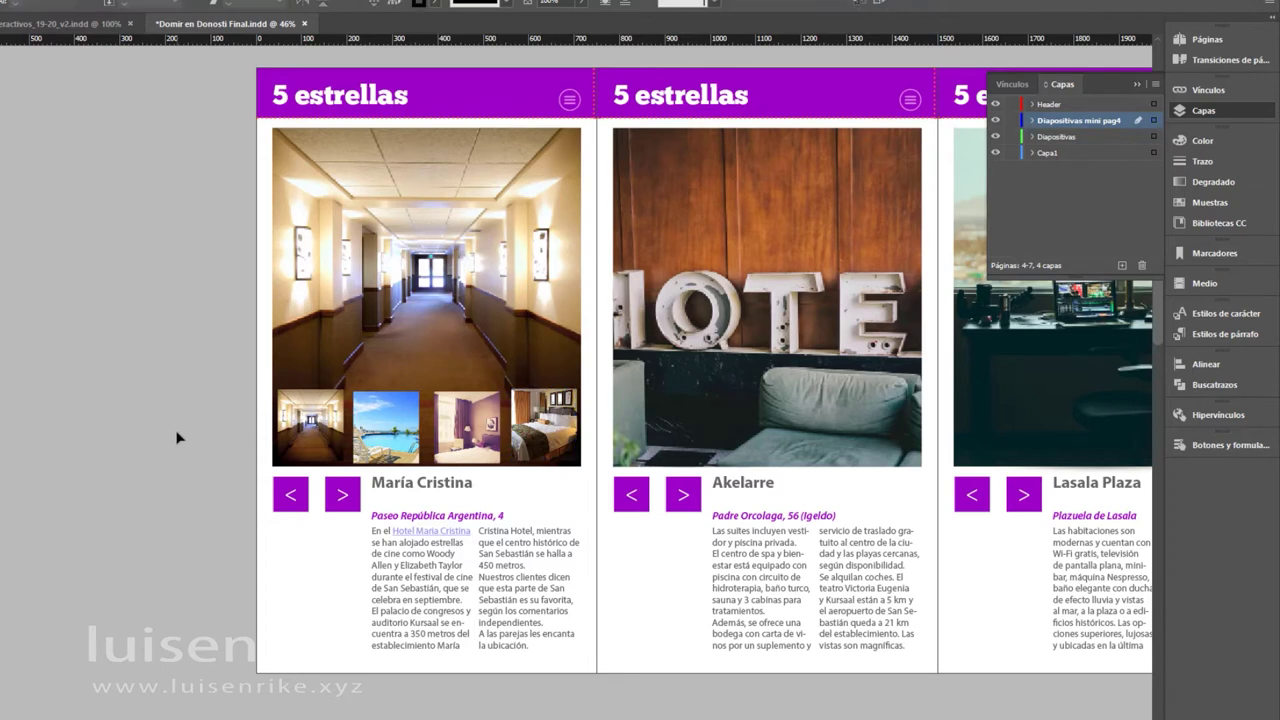
Align the top edges of all four thumbnails and distribute the horizontal spacing between them evenly
left_click(283, 438)
left_click(384, 414, "shift")
left_click(451, 408, "shift")
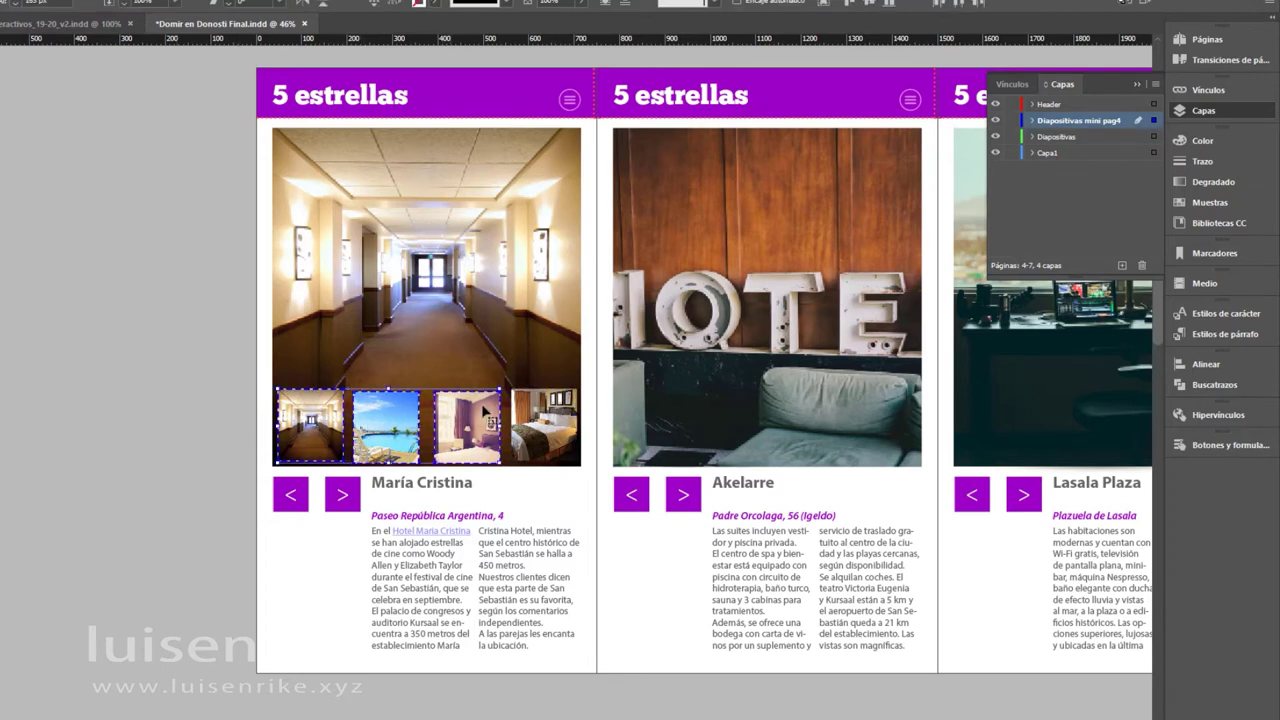
left_click(546, 406, "shift")
left_click(846, 5)
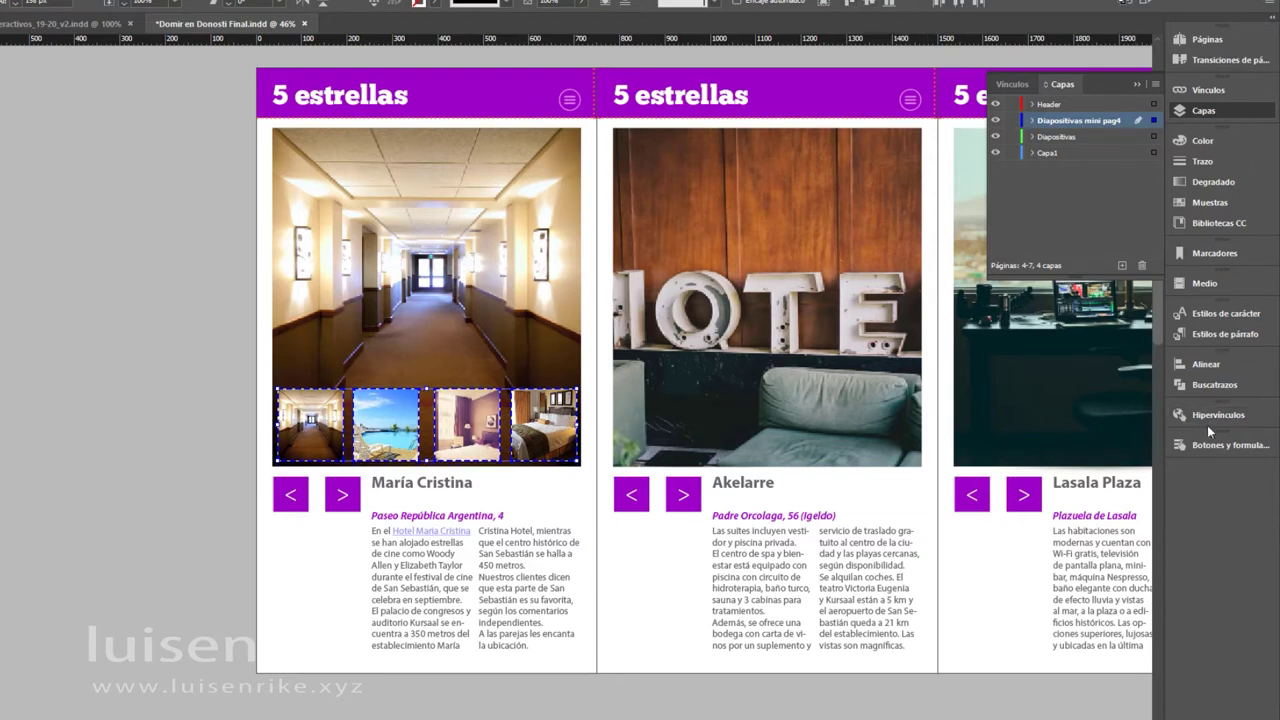
left_click(1200, 368)
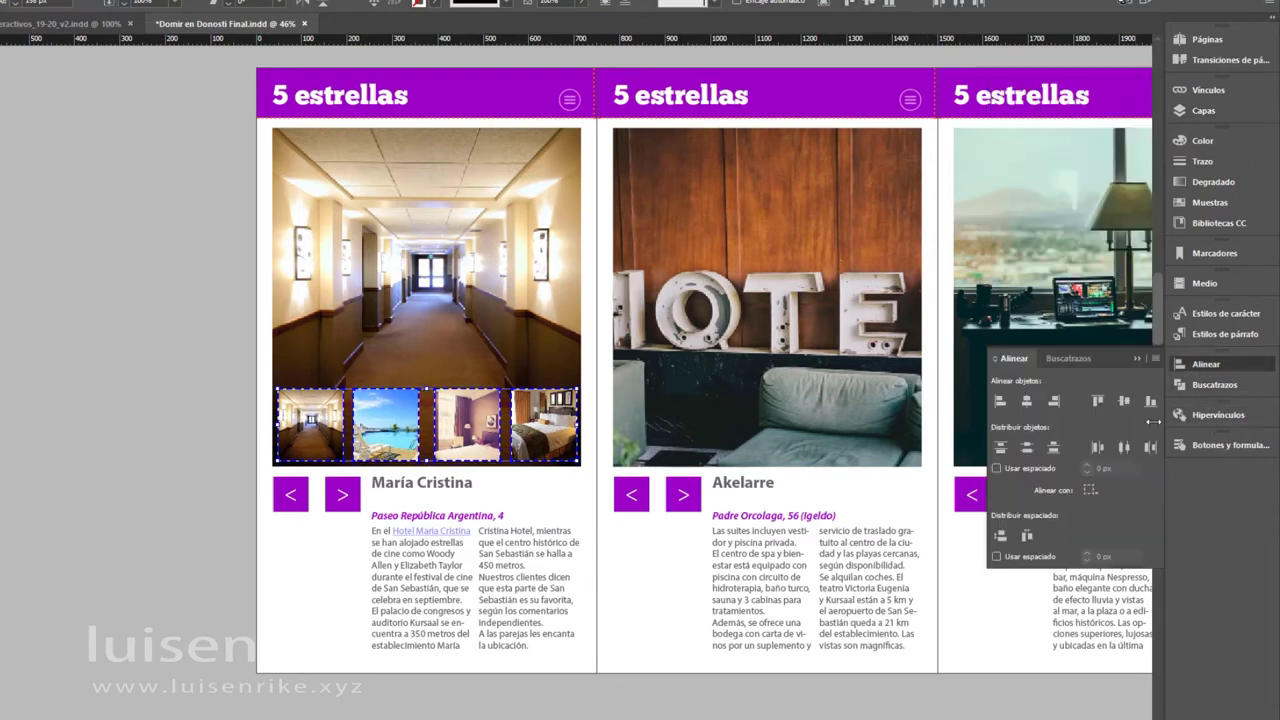
left_click(1026, 537)
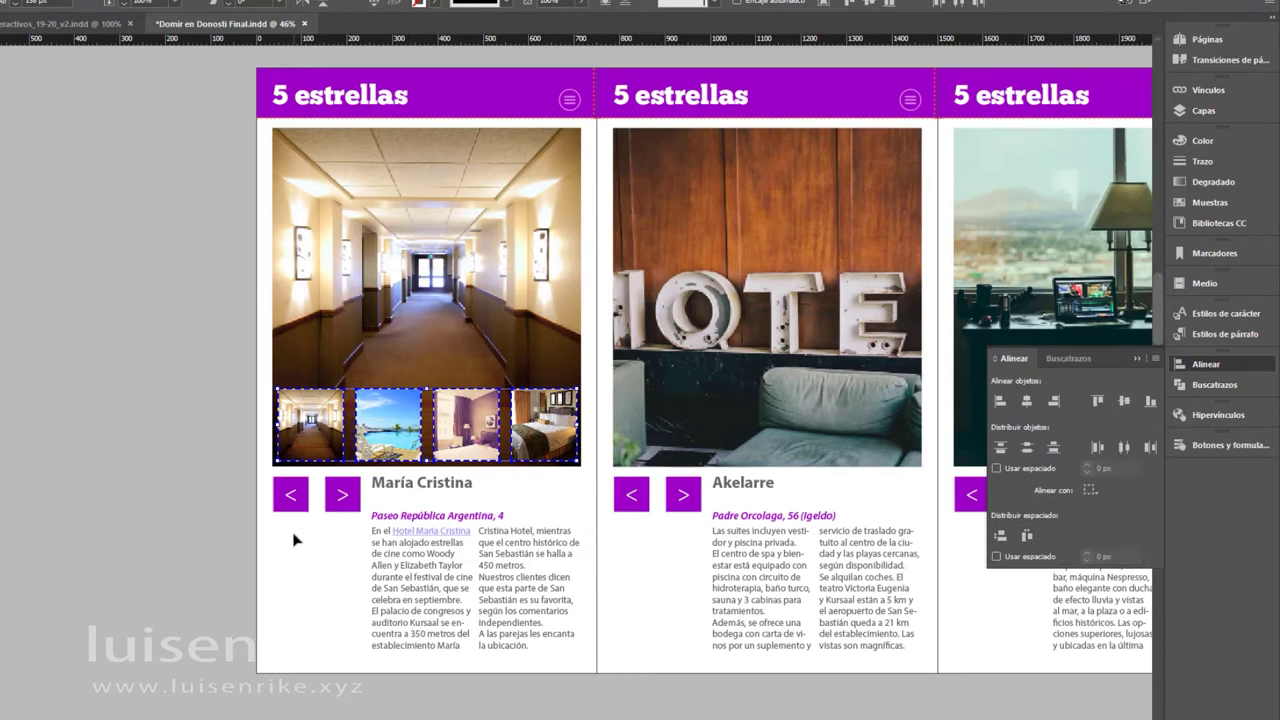
Add a Mostrar/Ocultar botones y formularios action to the corridor thumbnail's "pasillo mini" button
left_click(290, 432)
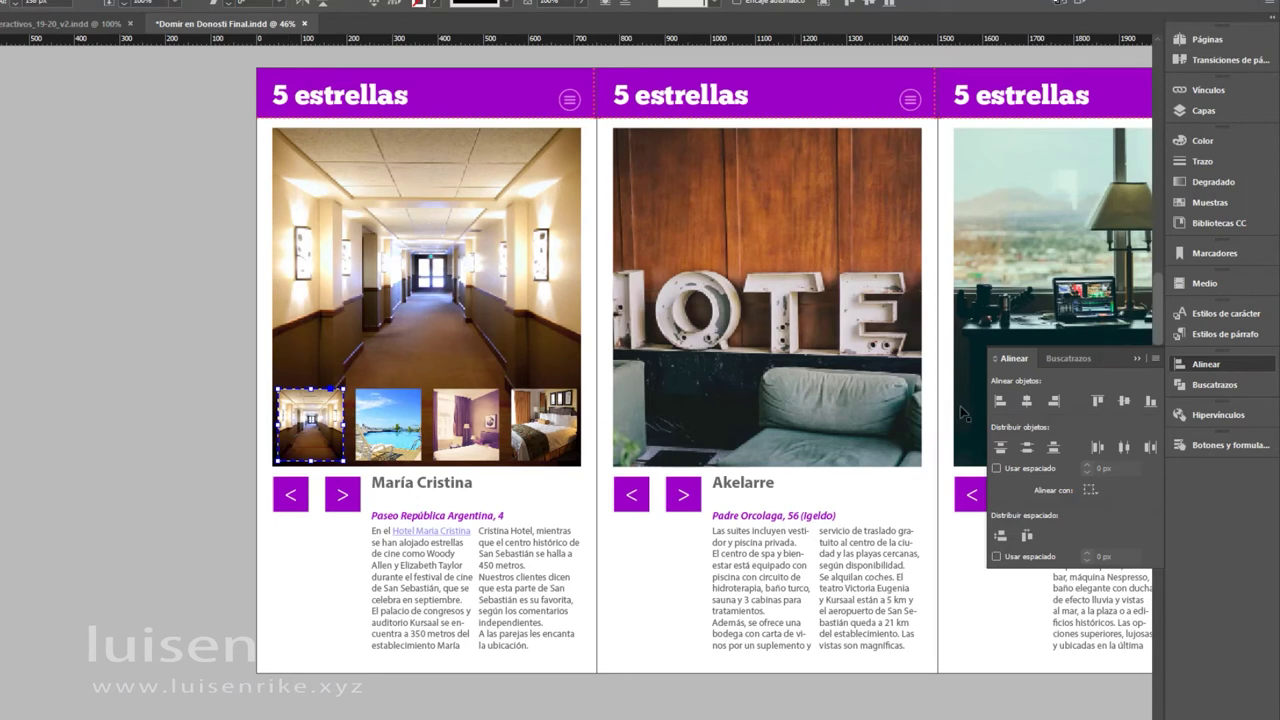
left_click(1229, 446)
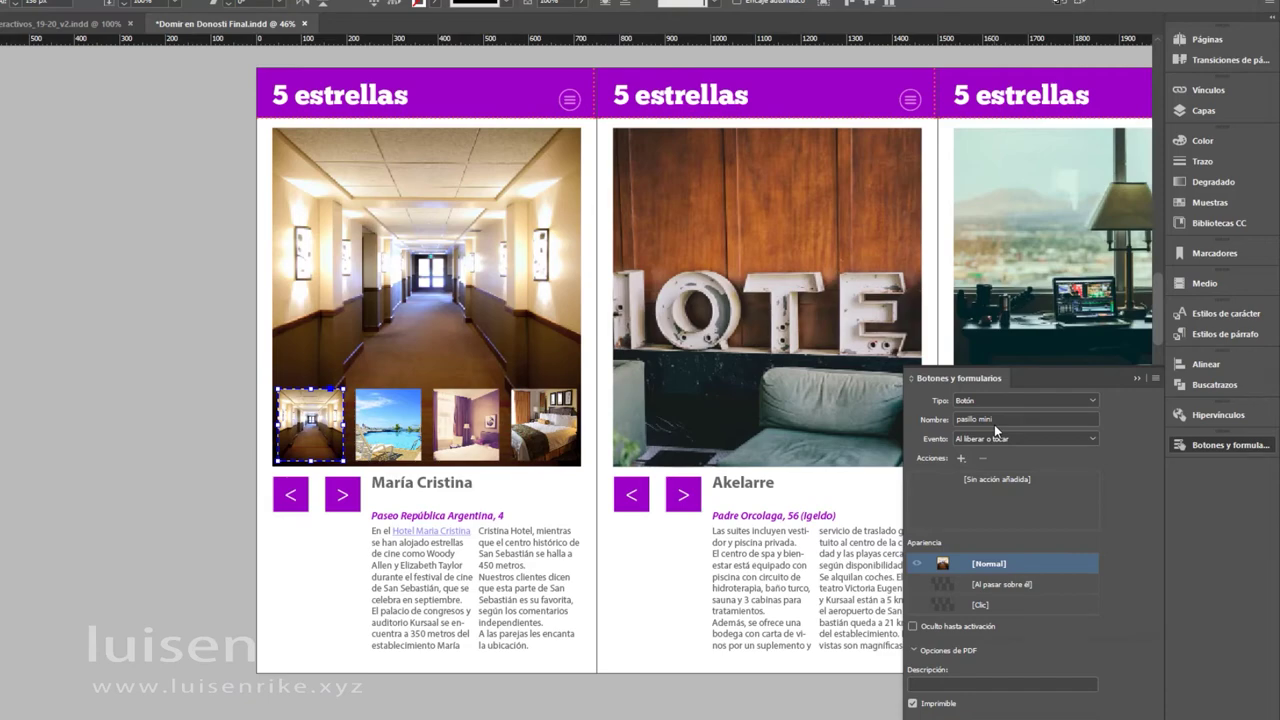
left_click(960, 457)
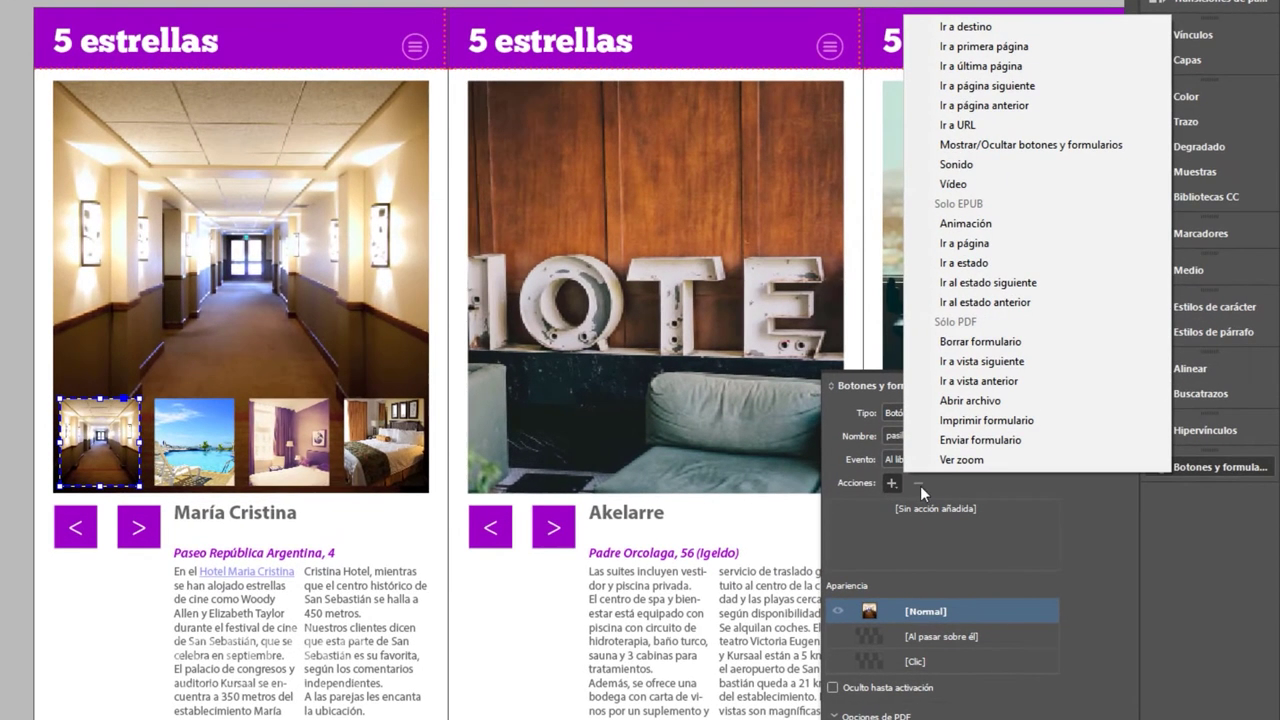
left_click(1032, 146)
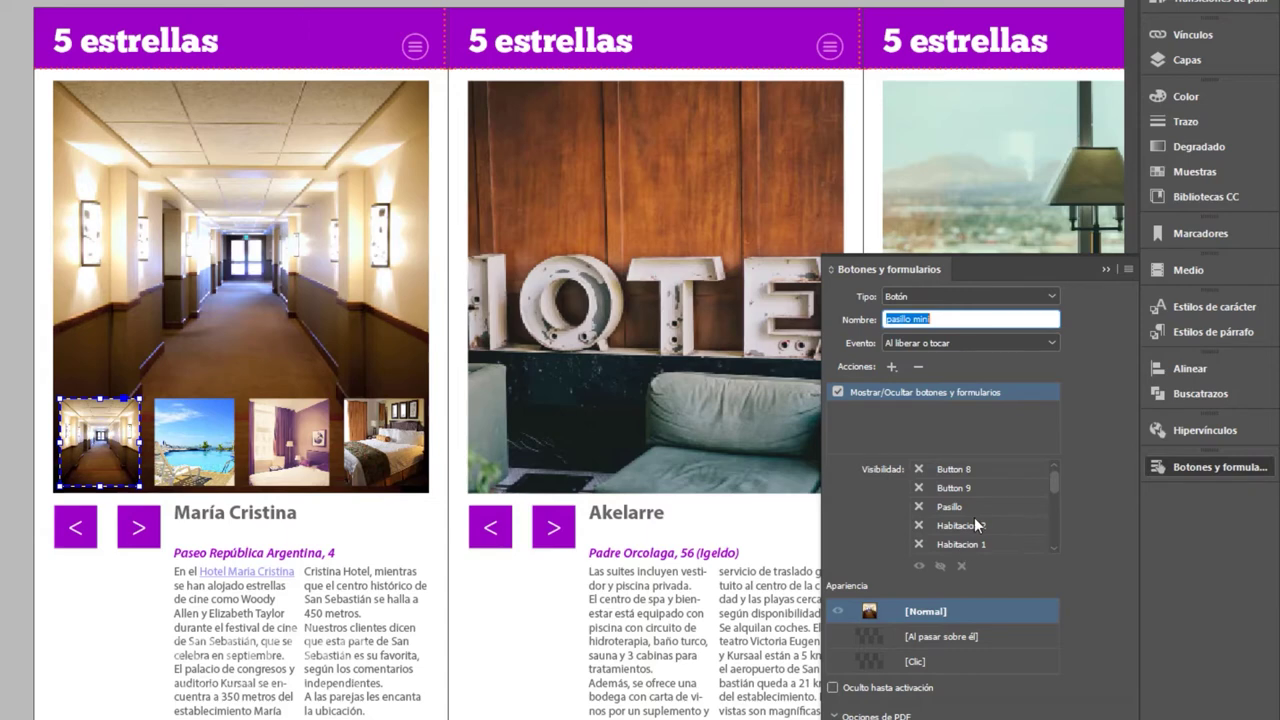
In the pasillo mini action, set Pasillo and piscina mini to show, and Habitacion 2, Habitacion 1 and Piscina to hide
left_click(918, 507)
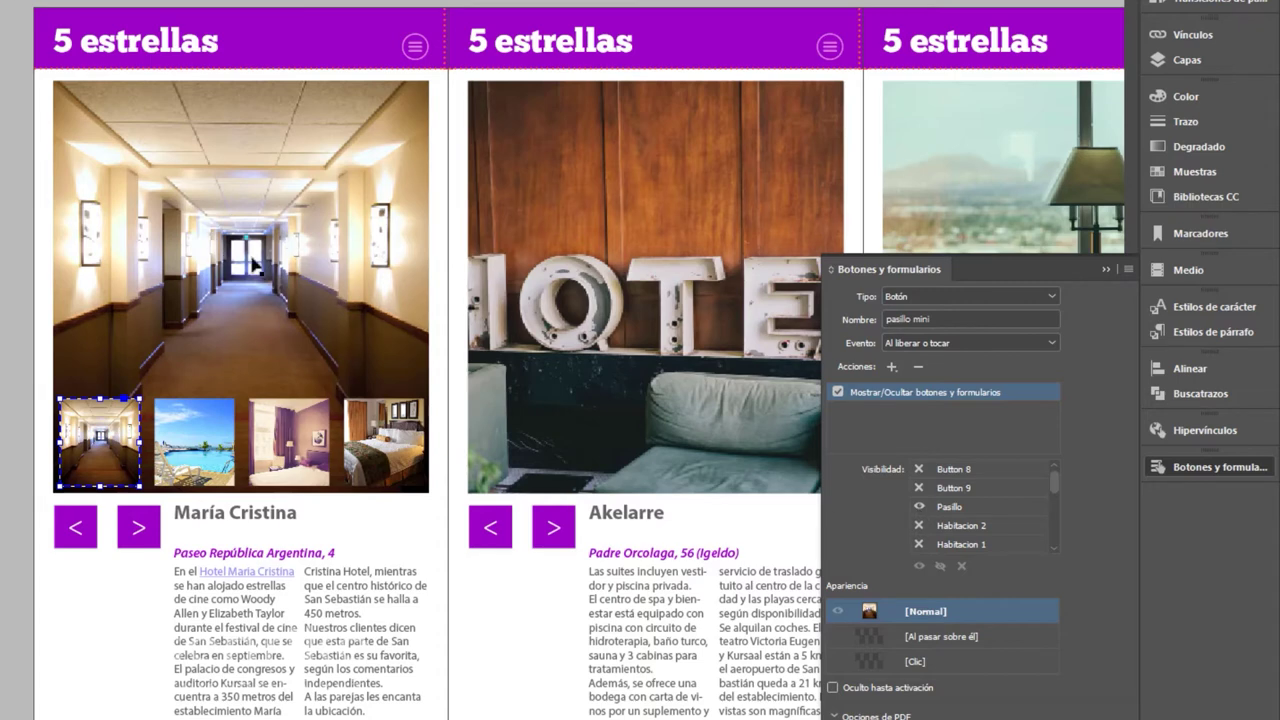
left_click(917, 544)
scroll(1003, 491, "down", 1)
scroll(1003, 491, "down", 1)
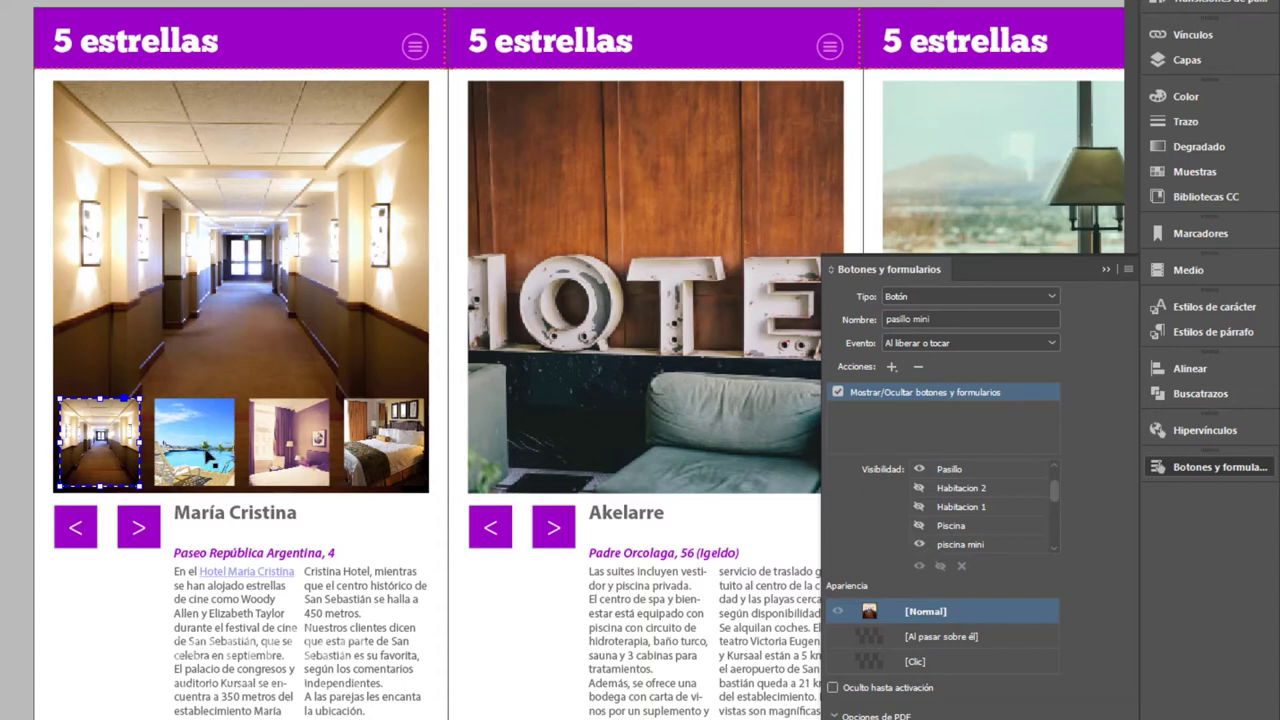
Set Habitacion 1 mini, habitacion mini 2 and pasillo mini to show in the pasillo mini action, and review its visibility list
scroll(1013, 526, "down", 2)
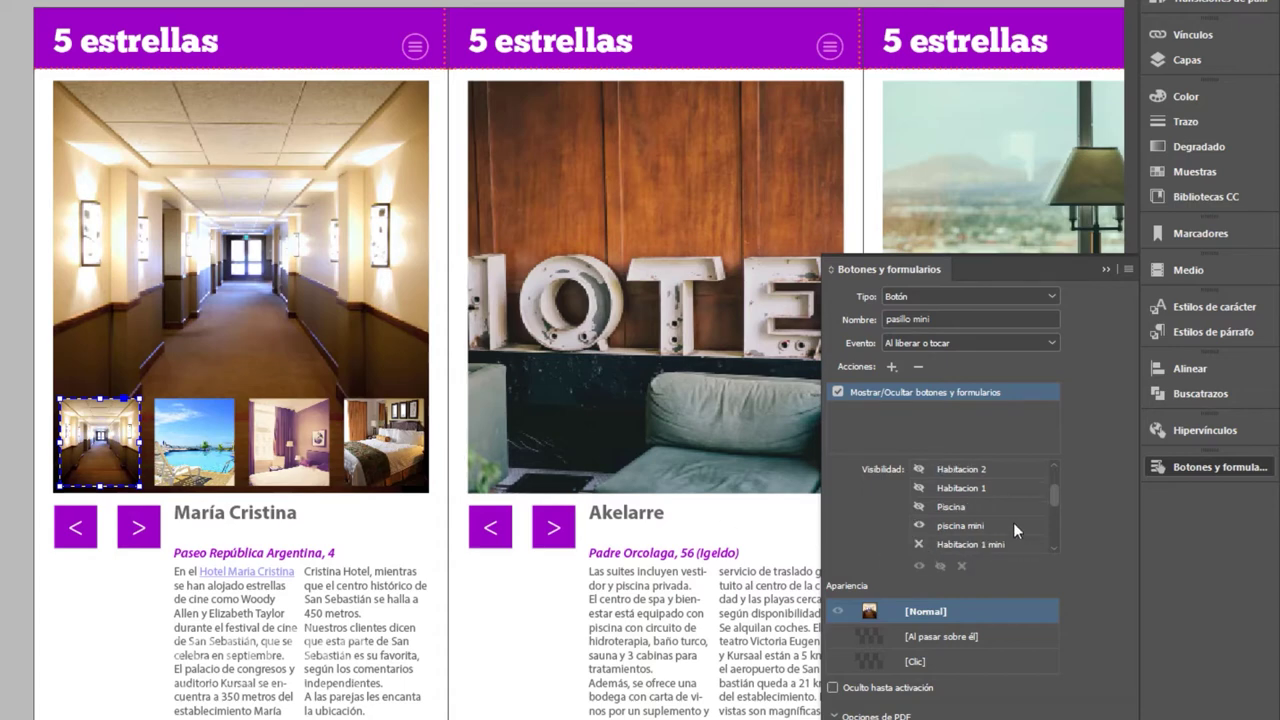
left_click(918, 526)
scroll(1021, 505, "down", 1)
scroll(951, 536, "down", 1)
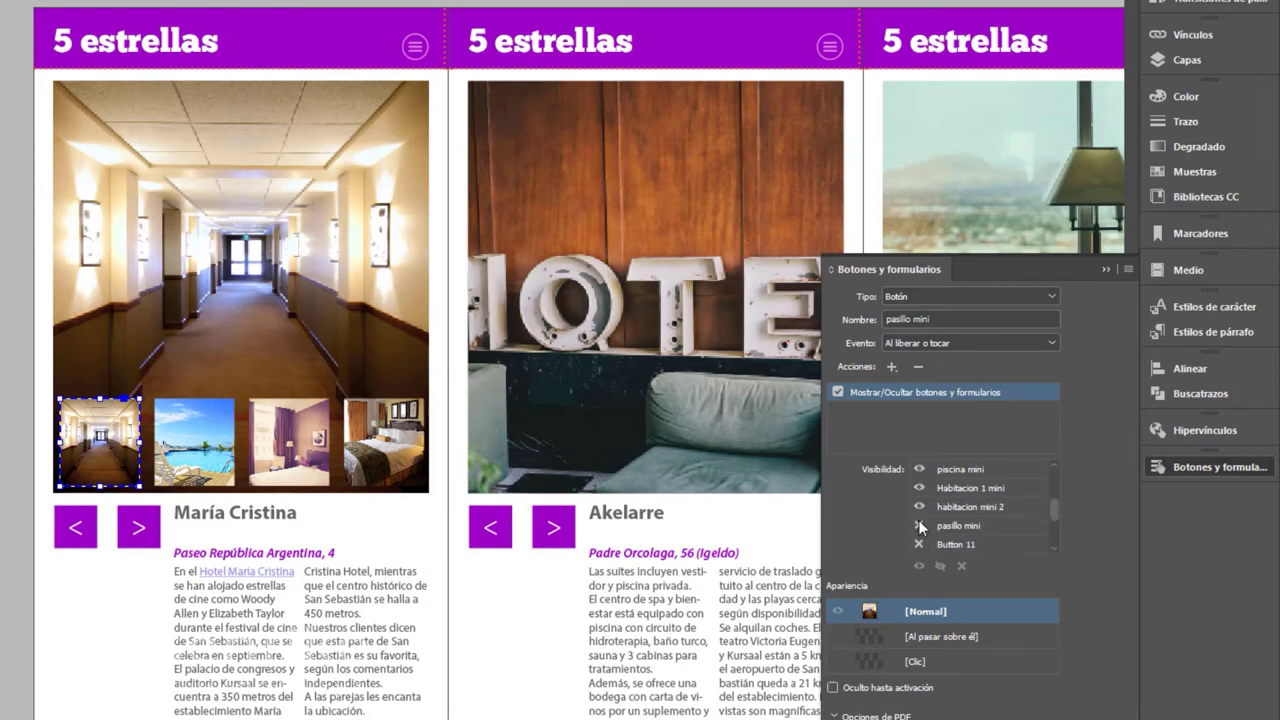
scroll(951, 537, "down", 4)
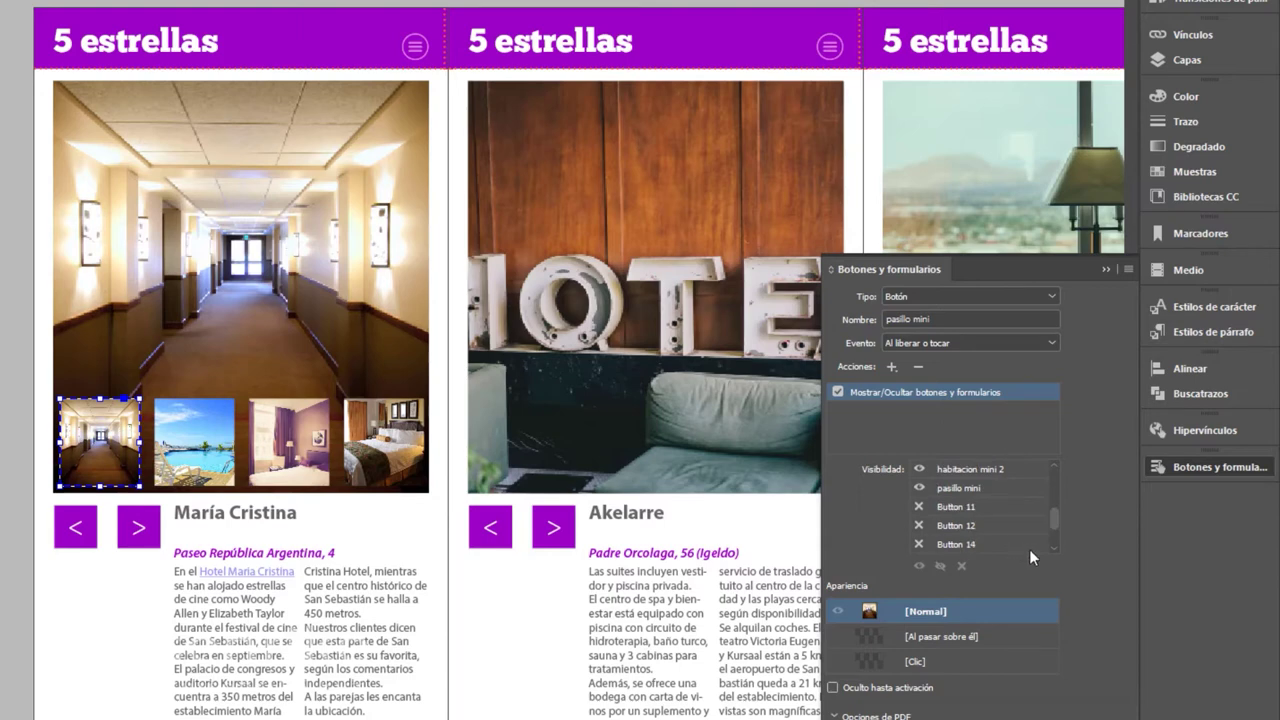
scroll(984, 539, "up", 5)
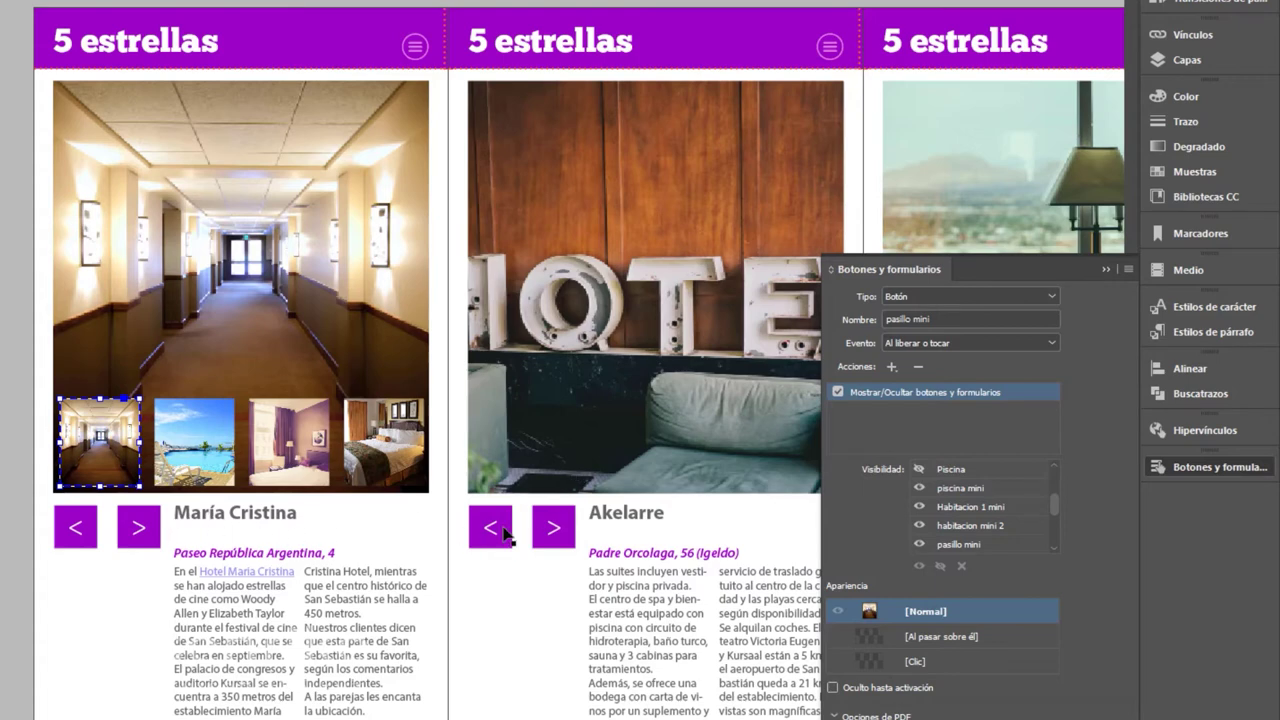
scroll(976, 495, "up", 5)
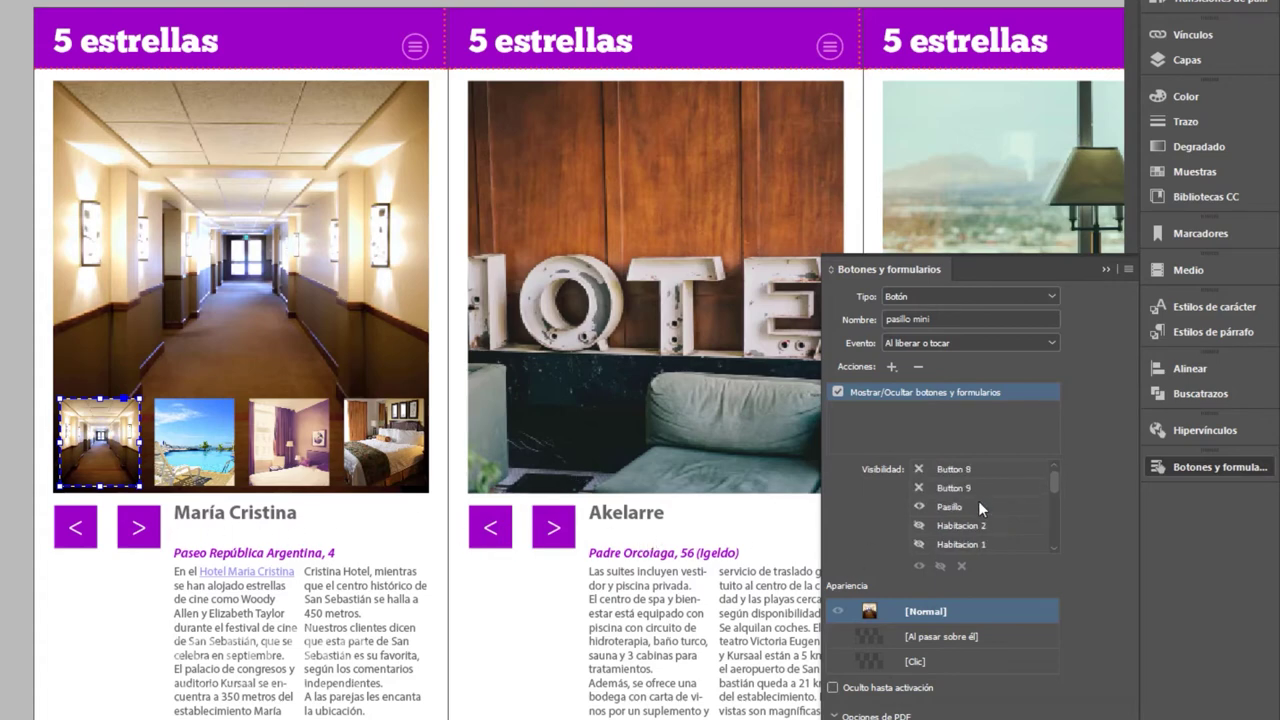
scroll(980, 505, "down", 1)
scroll(1037, 531, "down", 3)
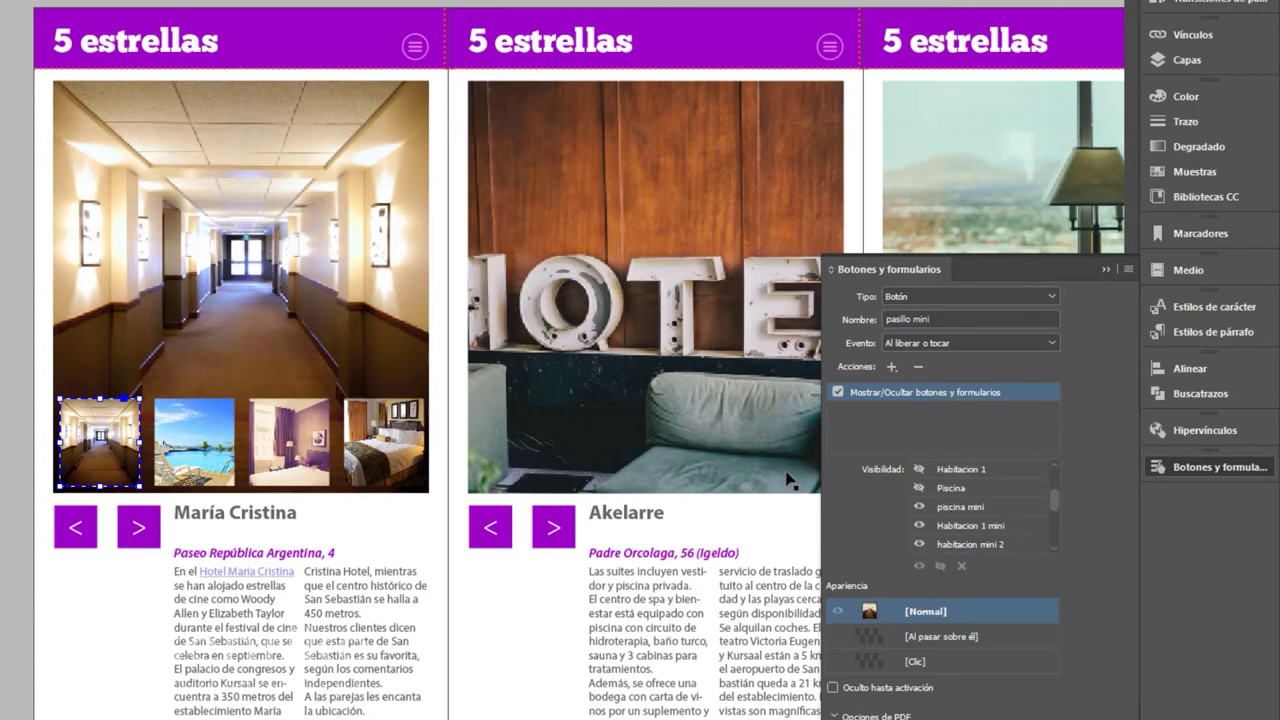
Add a Mostrar/Ocultar botones y formularios action to the pool thumbnail's "piscina mini" button
left_click(188, 440)
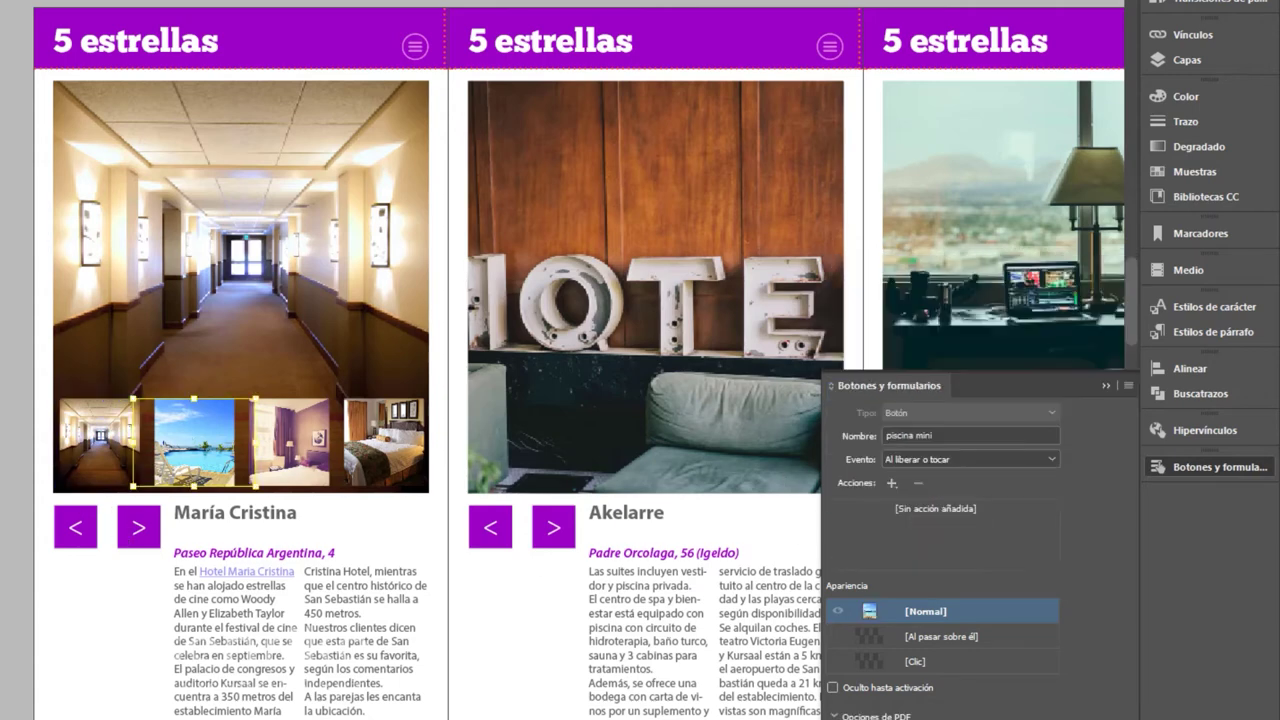
left_click(892, 483)
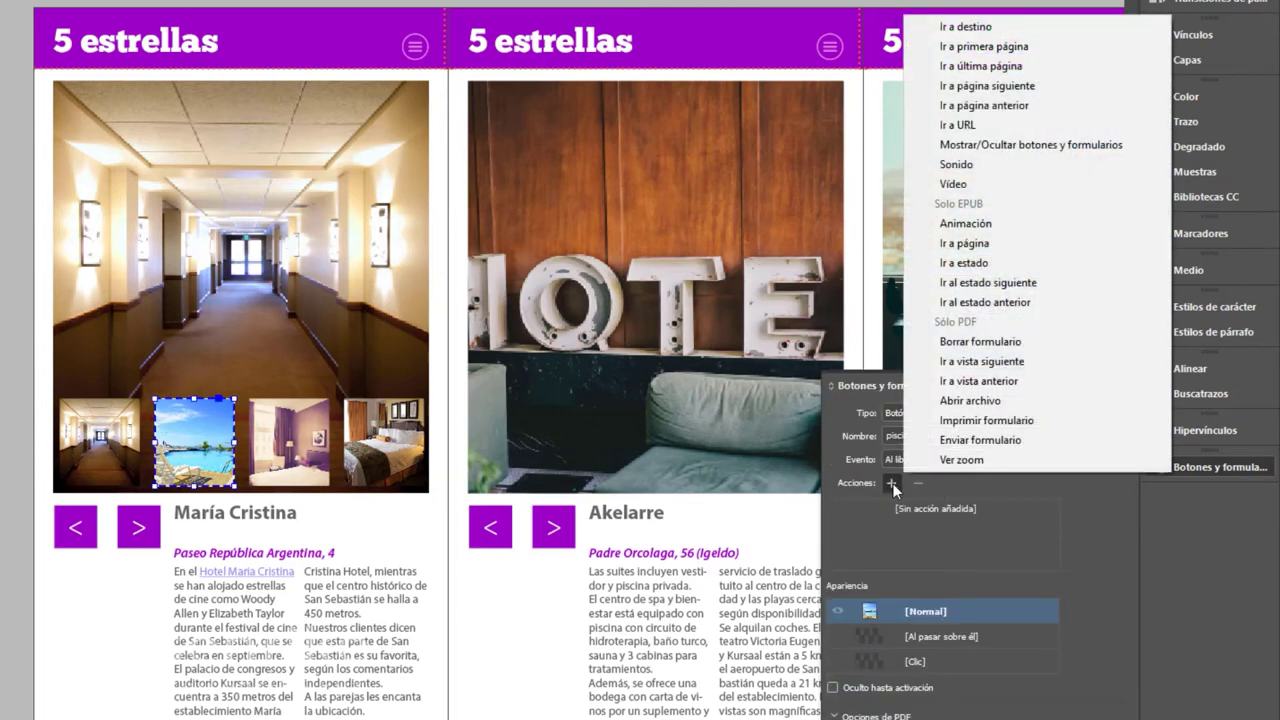
left_click(974, 146)
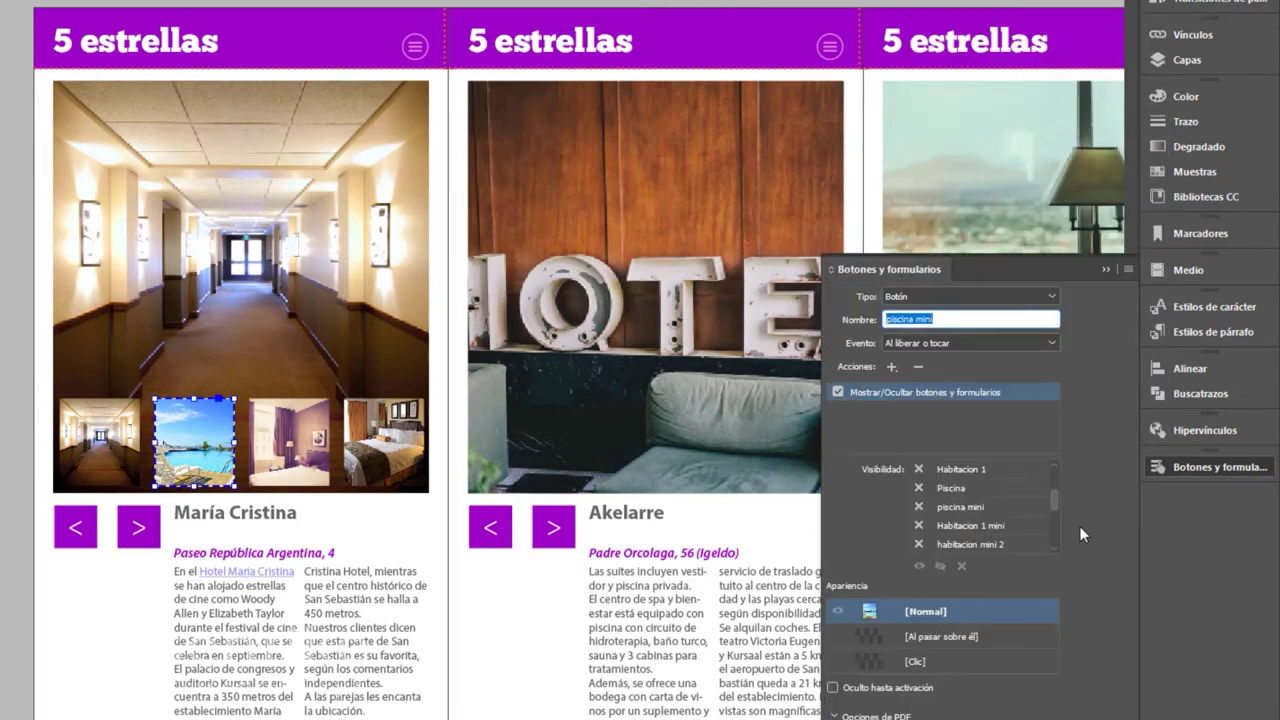
In the piscina mini action, hide Pasillo, Habitacion 2 and Habitacion 1, and show Piscina and all four mini buttons
scroll(925, 505, "up", 2)
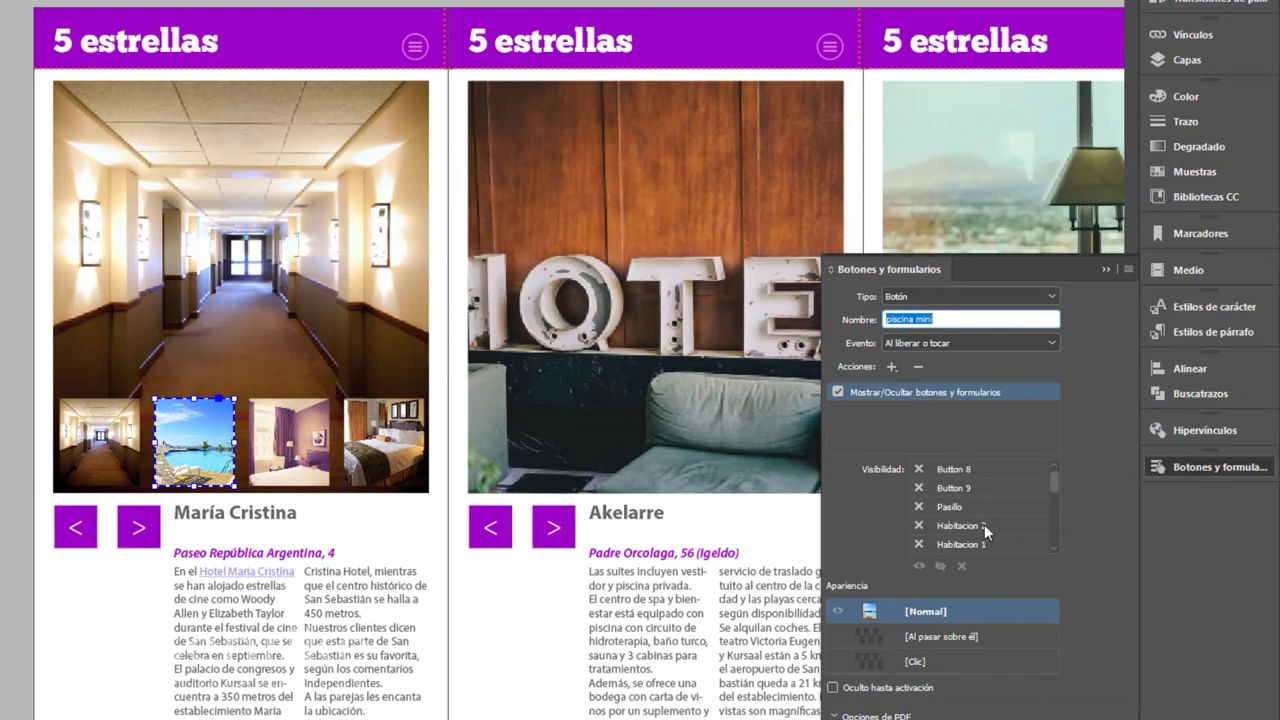
left_click(919, 507)
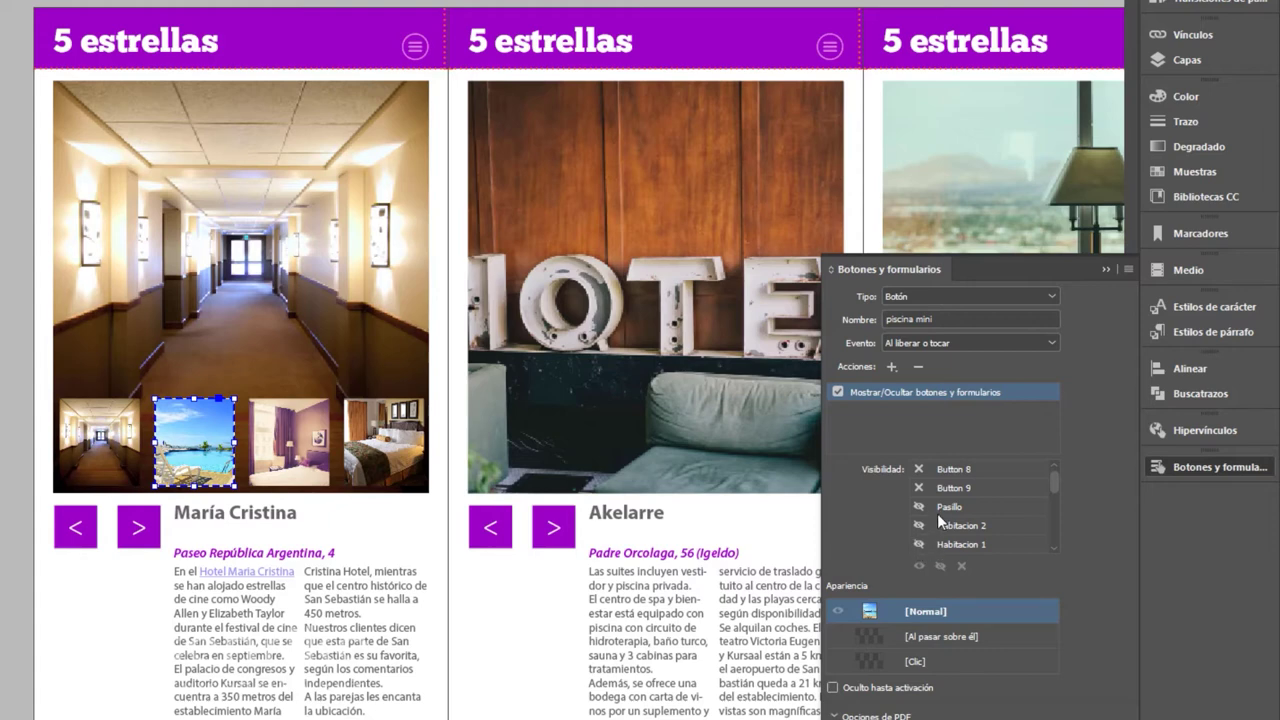
scroll(938, 519, "down", 1)
scroll(969, 476, "down", 3)
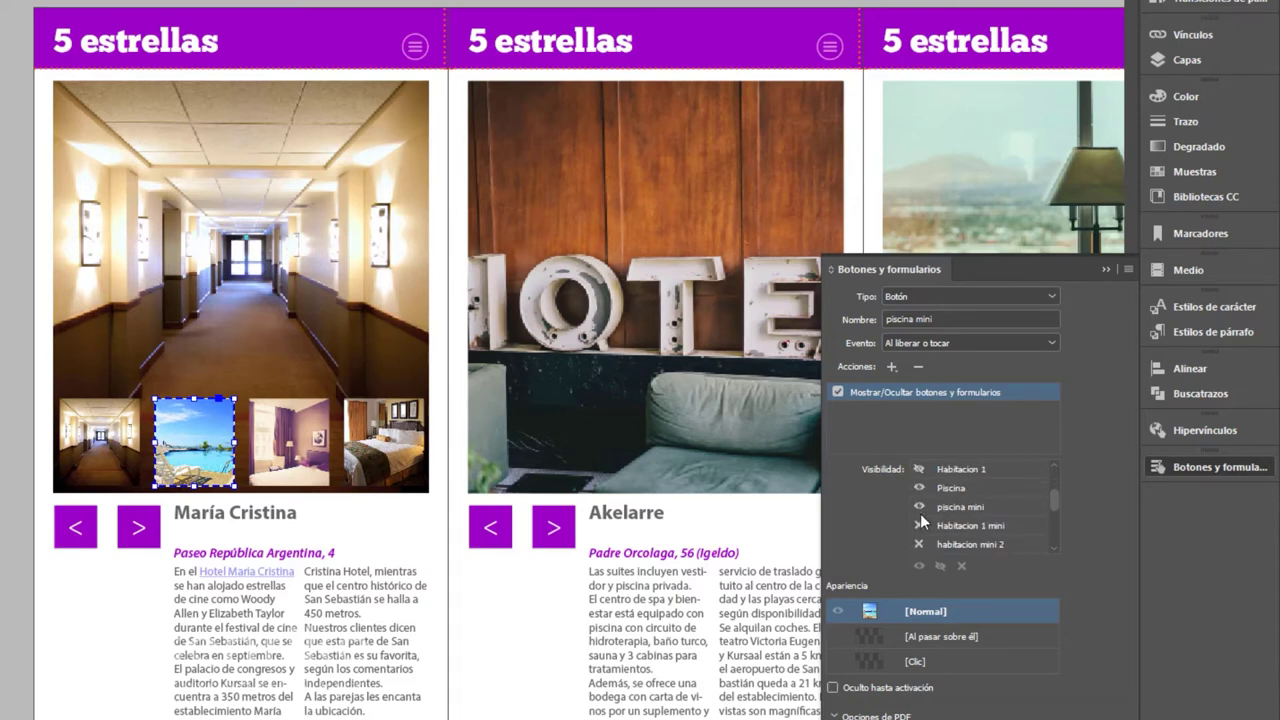
scroll(930, 530, "down", 1)
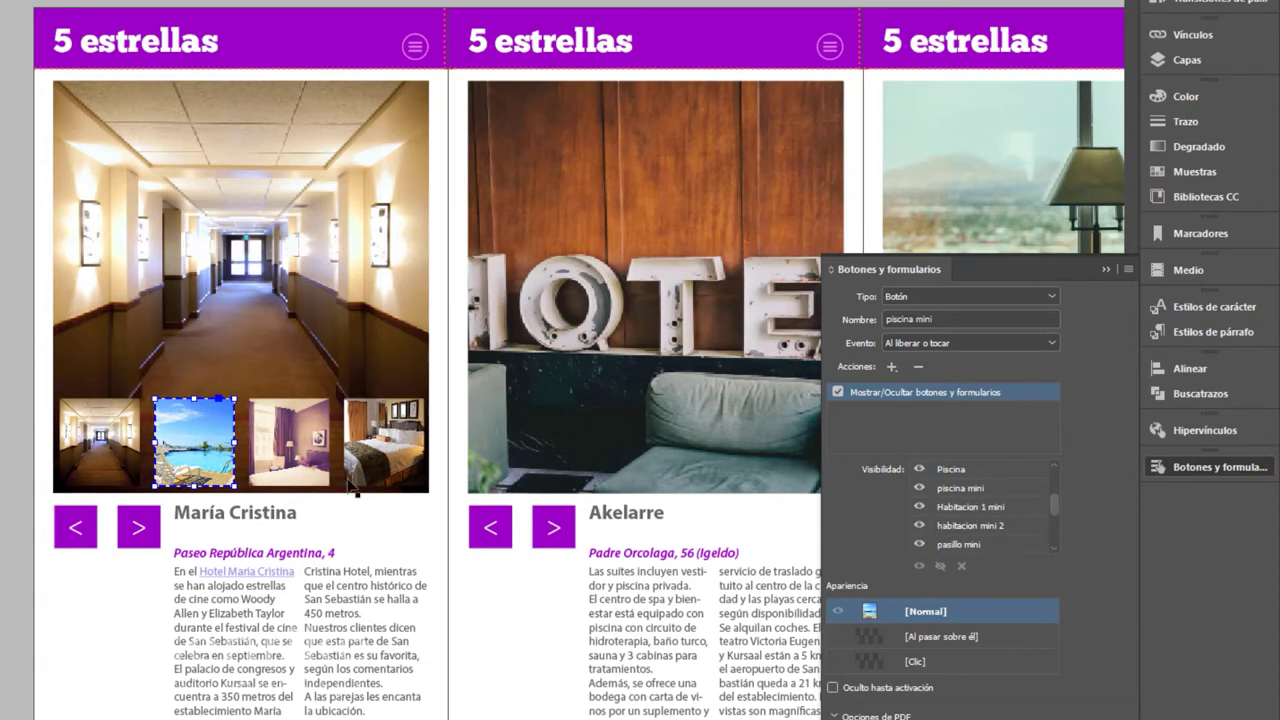
Add a Mostrar/Ocultar botones y formularios action to the purple room thumbnail's "Habitacion 1 mini" button
left_click(296, 425)
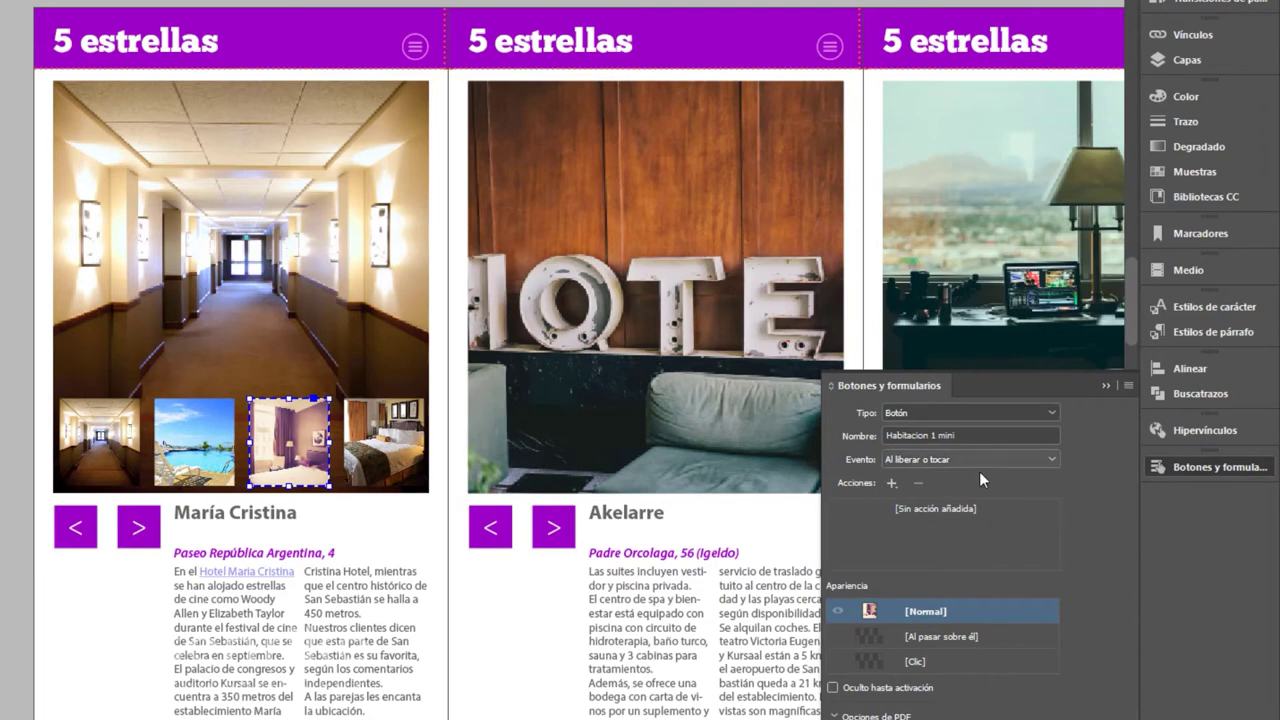
left_click(891, 483)
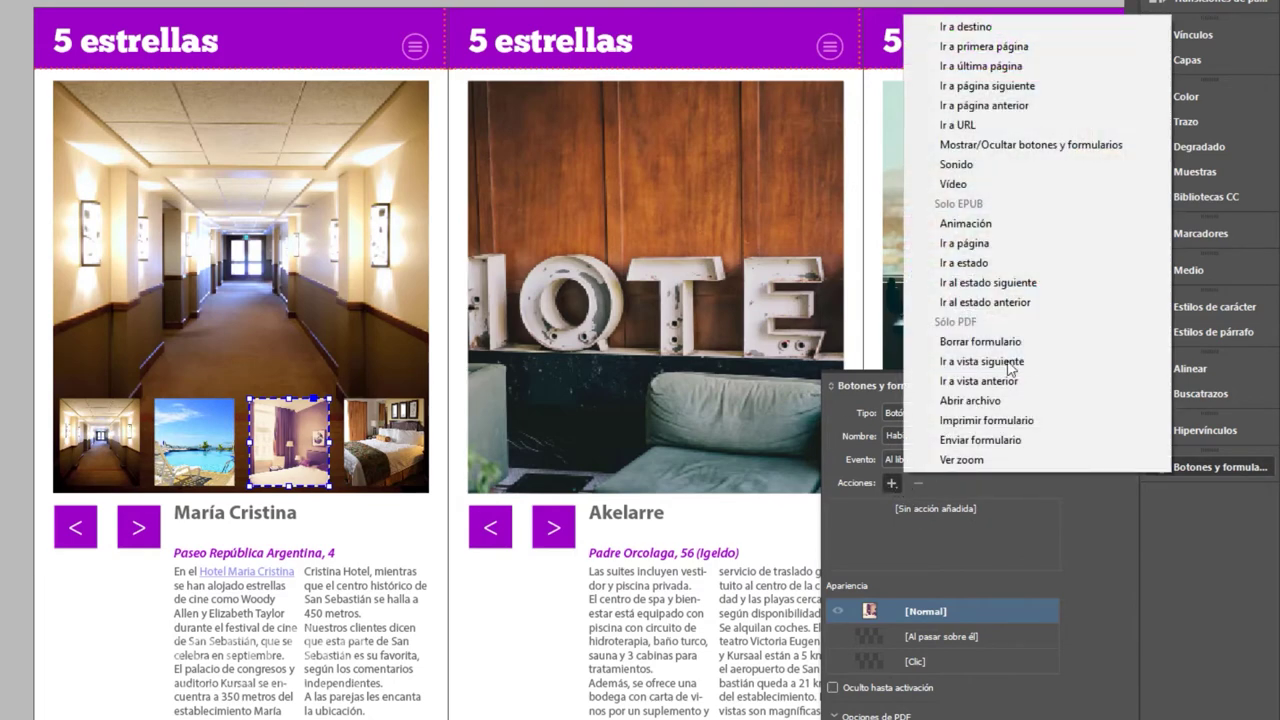
left_click(1034, 145)
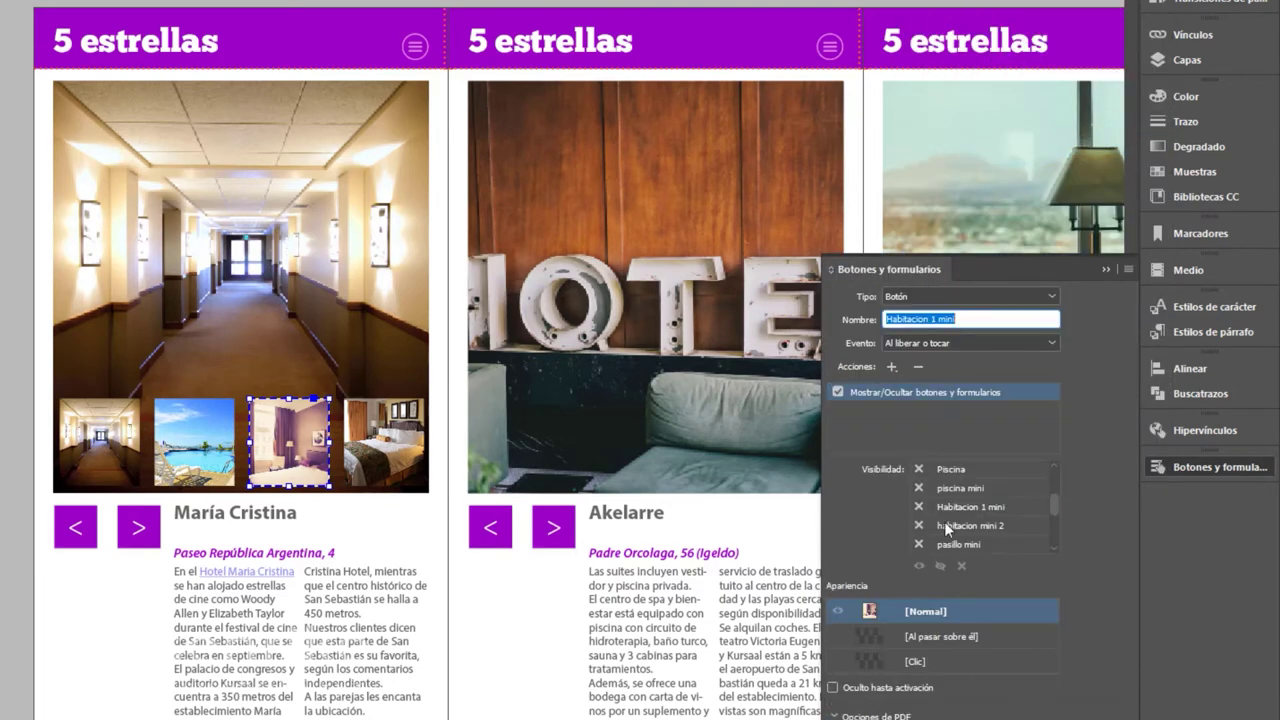
In the Habitacion 1 mini action, hide Pasillo, Habitacion 2 and Piscina, and show Habitacion 1 and all four mini buttons
scroll(948, 513, "up", 1)
scroll(905, 490, "up", 1)
left_click(918, 510)
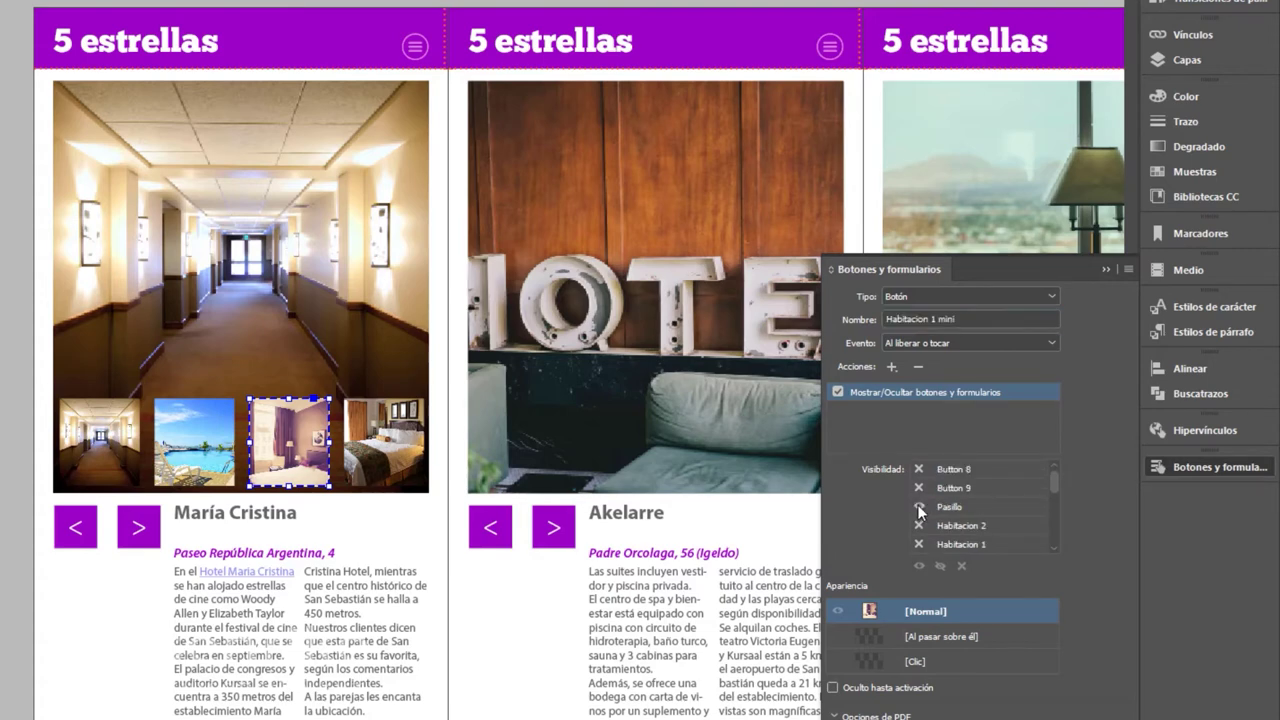
left_click(918, 510)
scroll(970, 508, "down", 2)
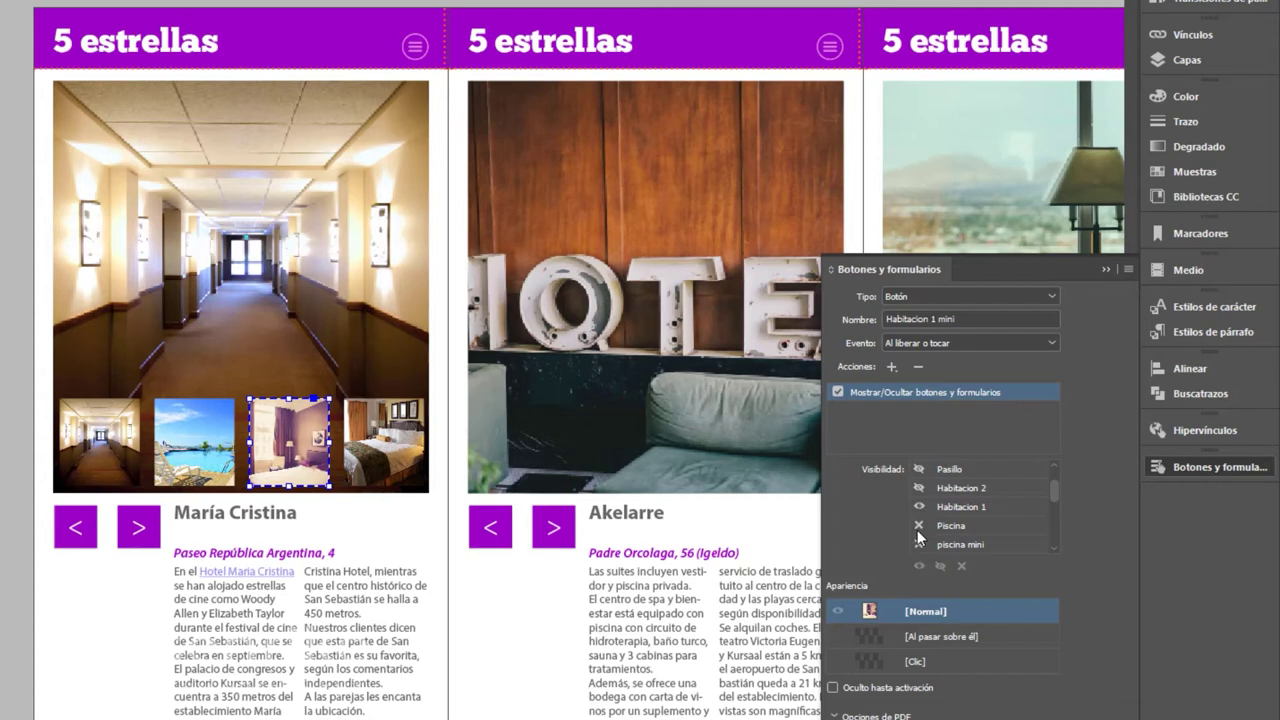
left_click(918, 527)
left_click(919, 544)
scroll(915, 535, "down", 3)
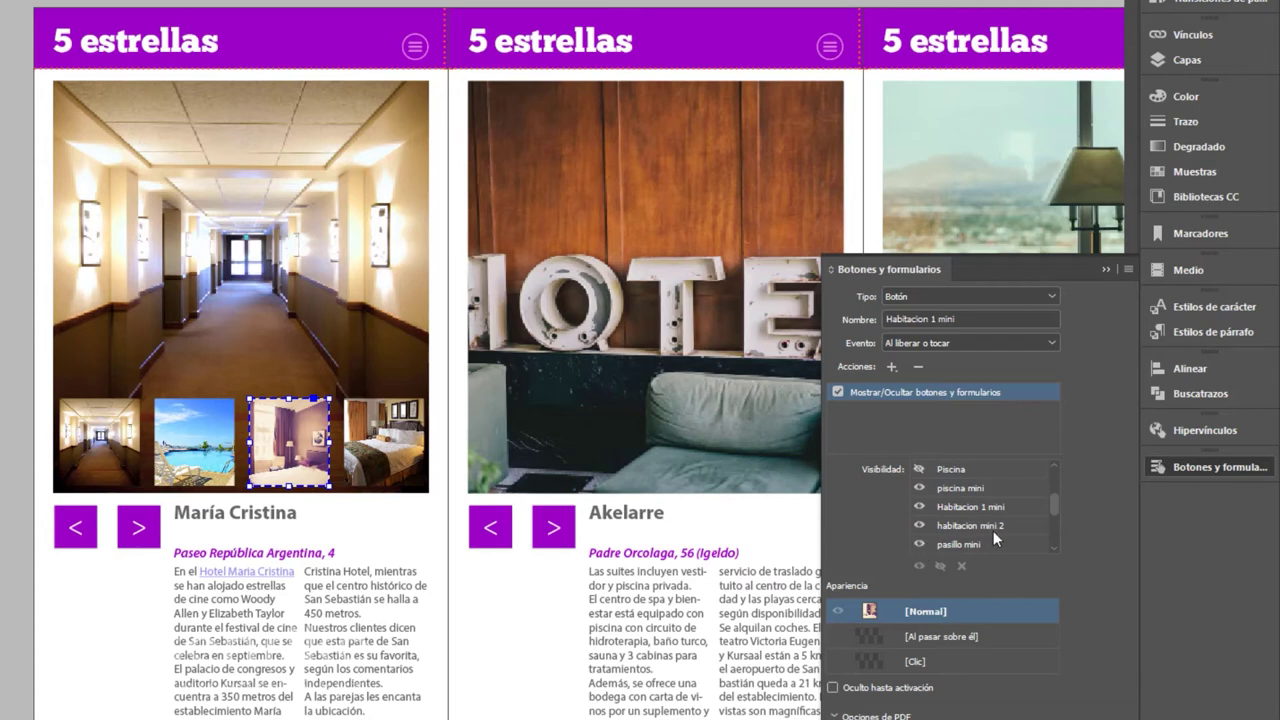
scroll(995, 529, "up", 5)
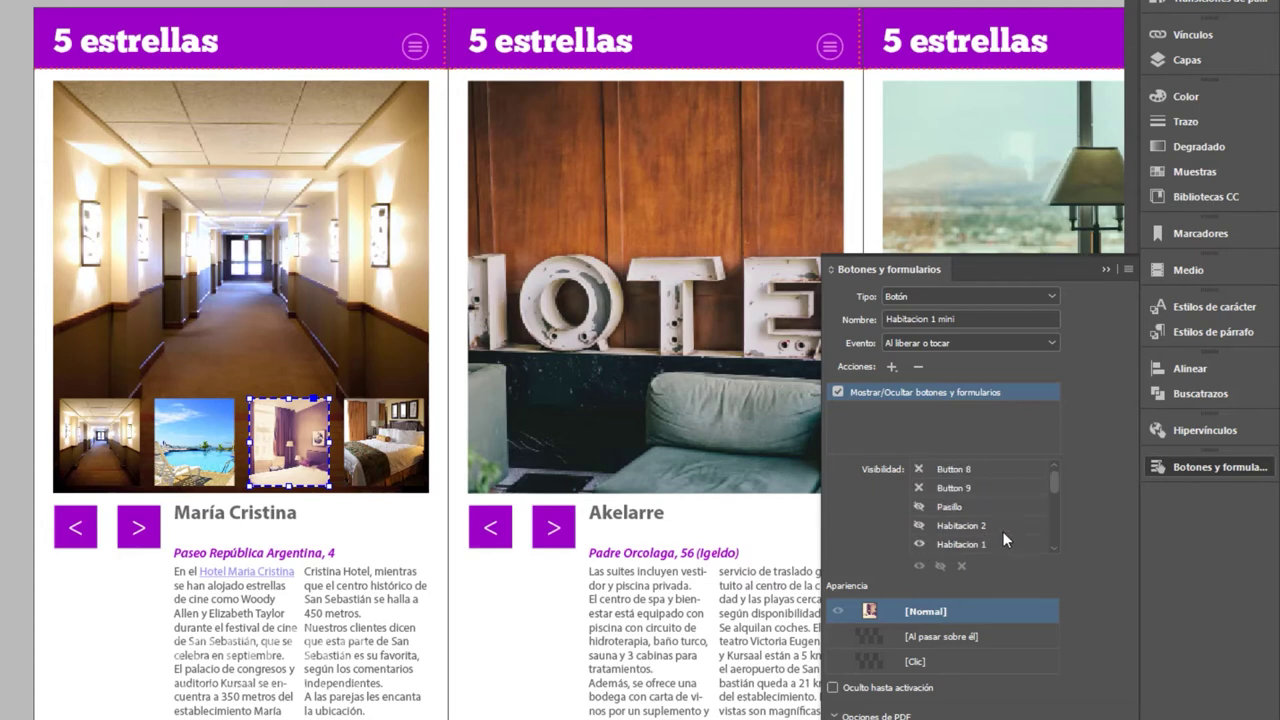
Add a Mostrar/Ocultar botones y formularios action to the bed thumbnail's "habitacion mini 2" button
left_click(405, 484)
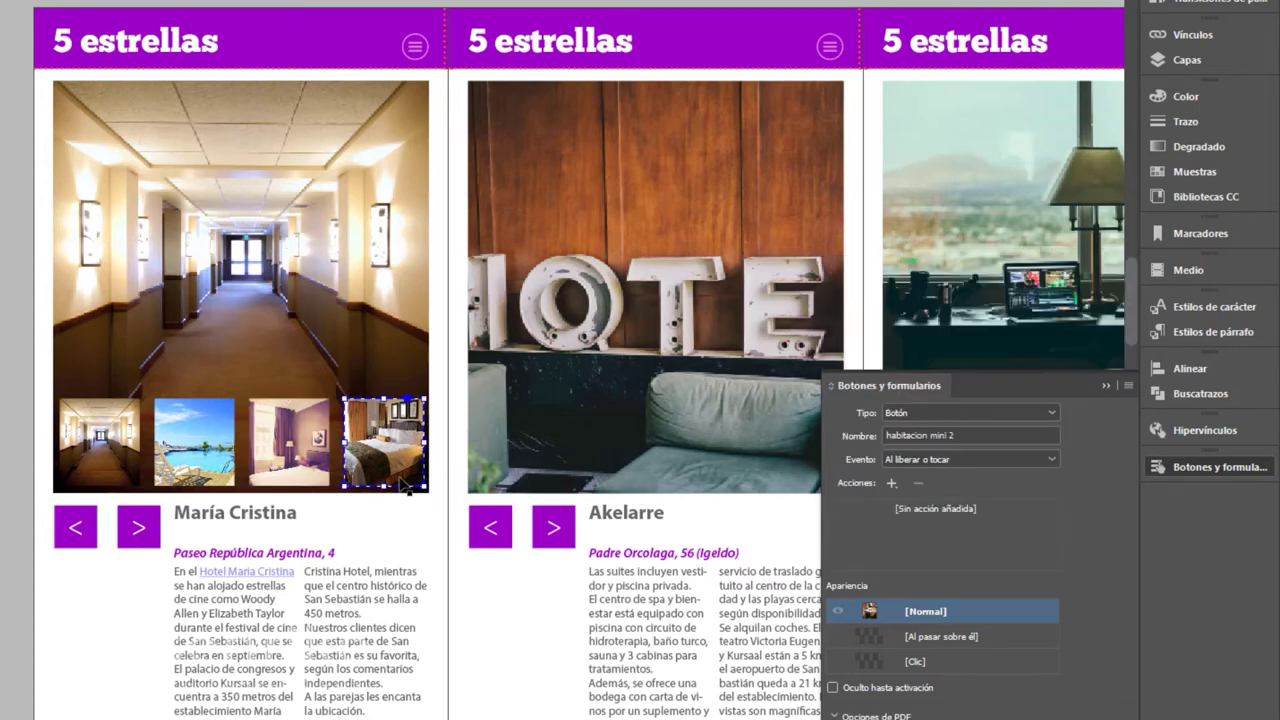
left_click(892, 483)
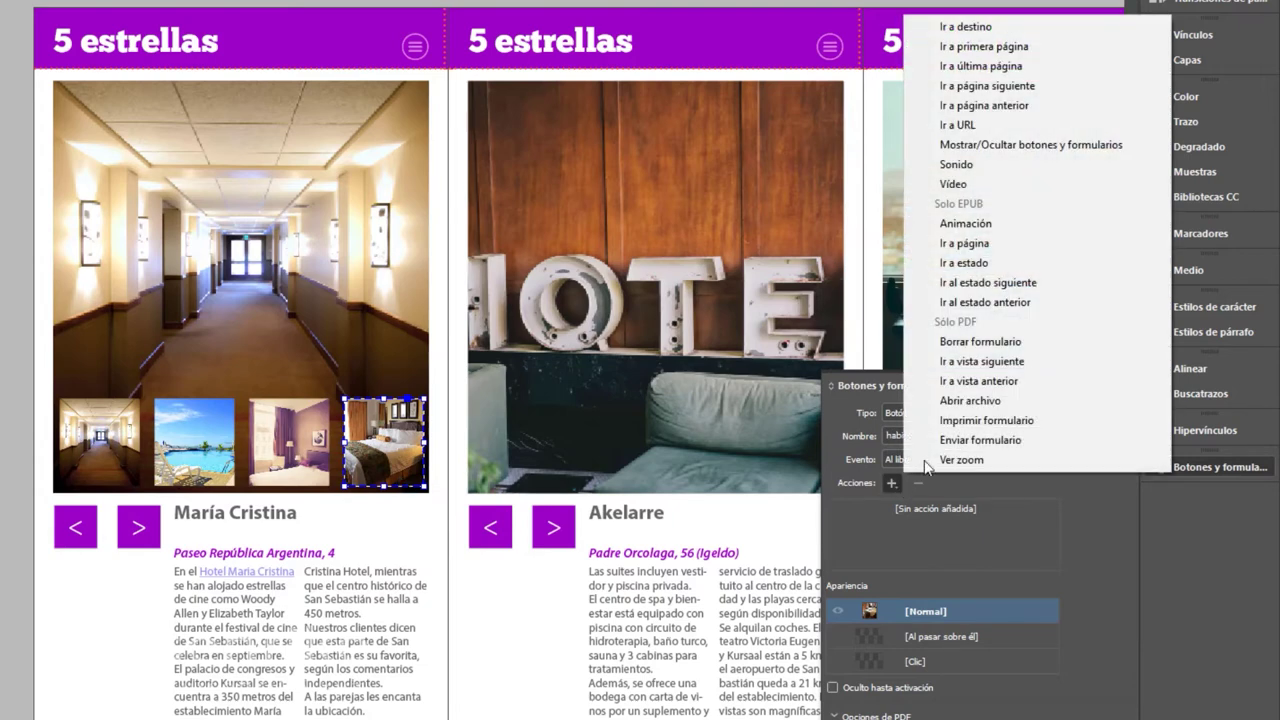
left_click(1030, 145)
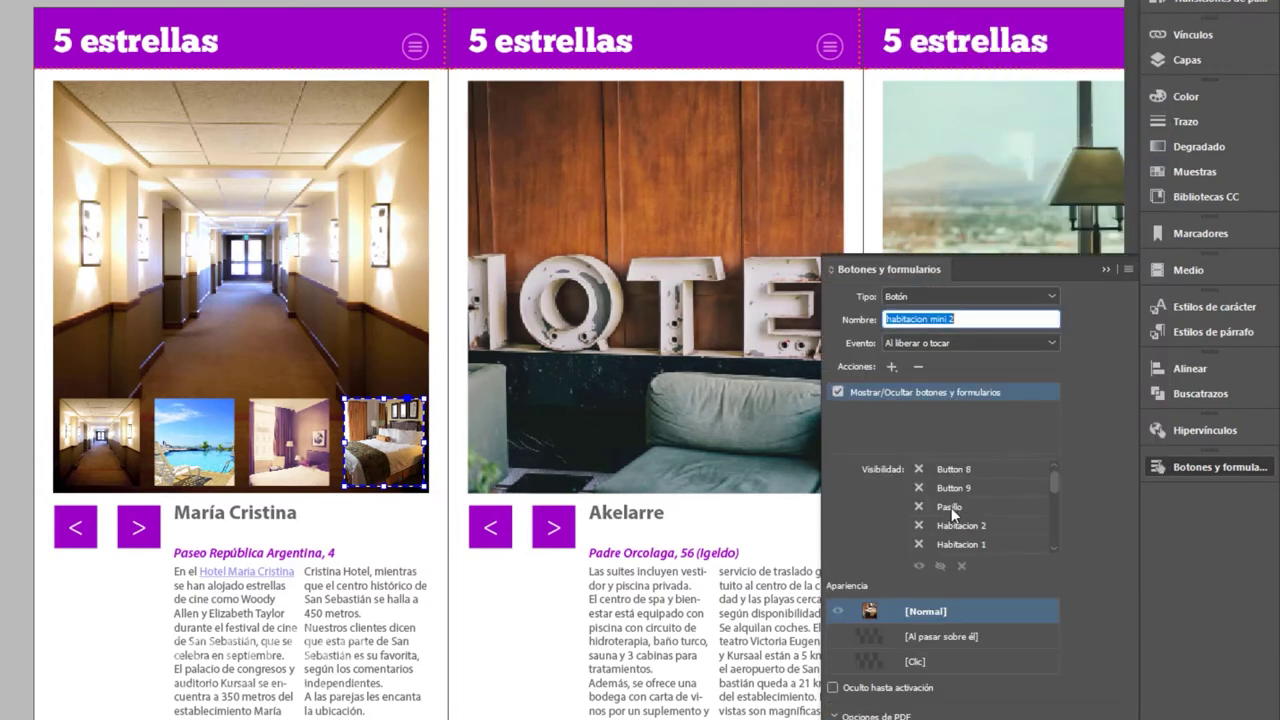
In the habitacion mini 2 action, hide Pasillo, Habitacion 1 and Piscina, and show Habitacion 2 and all four mini buttons
left_click(919, 507)
left_click(920, 508)
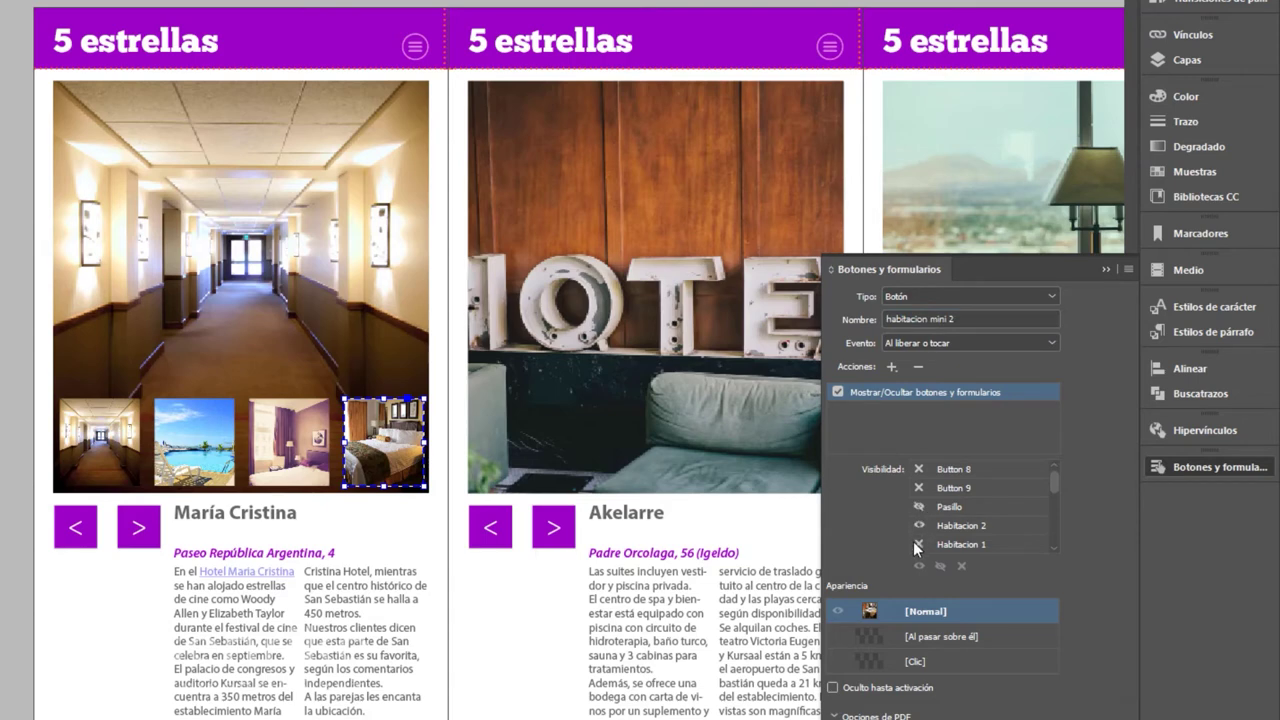
scroll(943, 534, "down", 2)
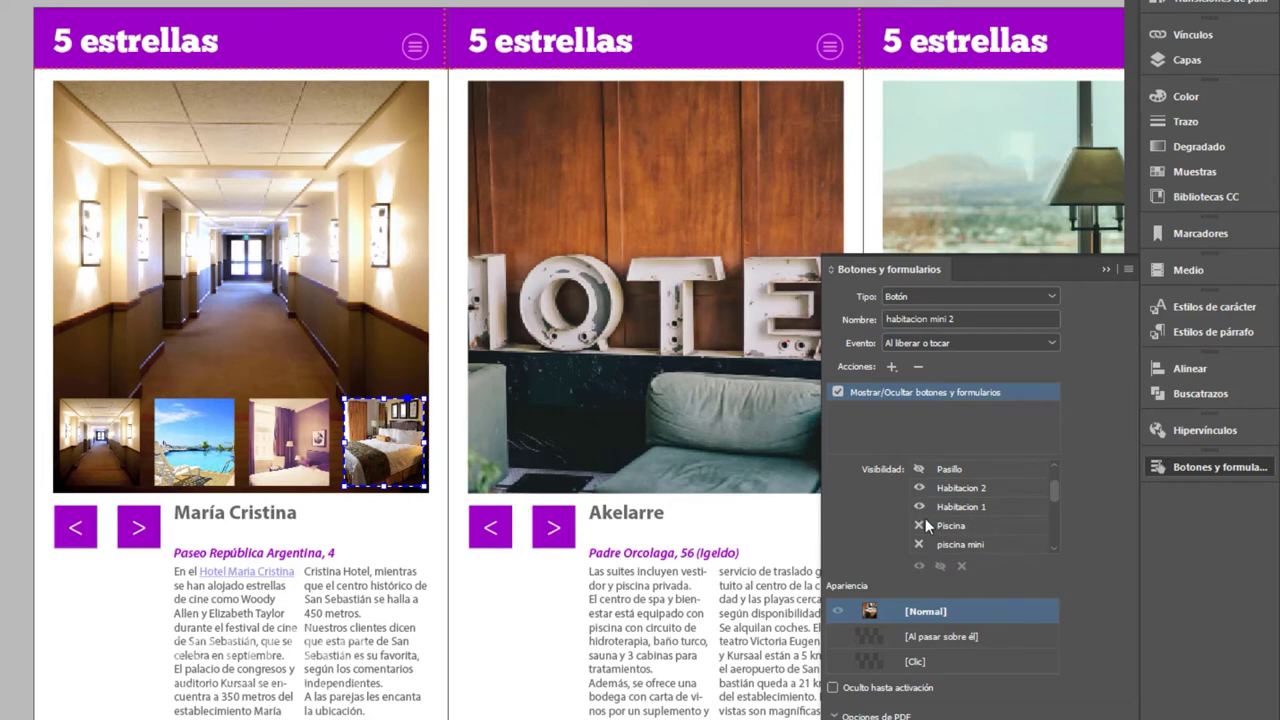
left_click(919, 526)
left_click(919, 527)
scroll(920, 544, "down", 2)
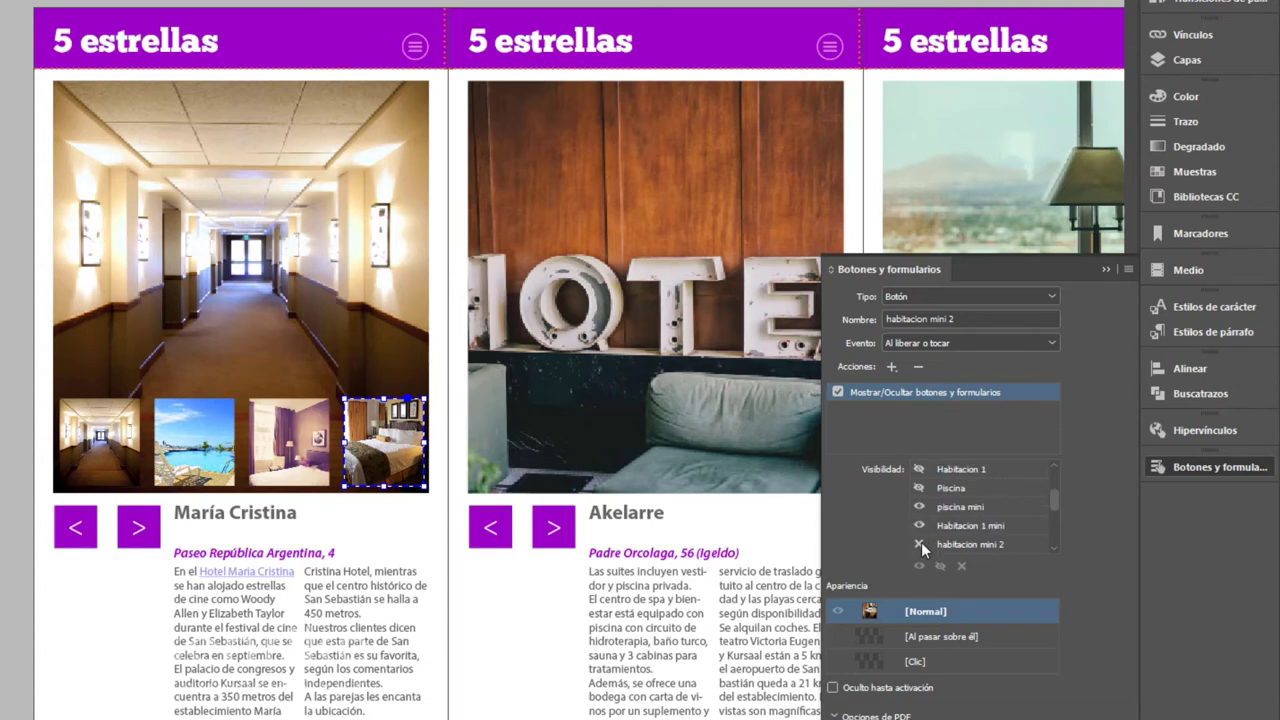
scroll(939, 526, "down", 1)
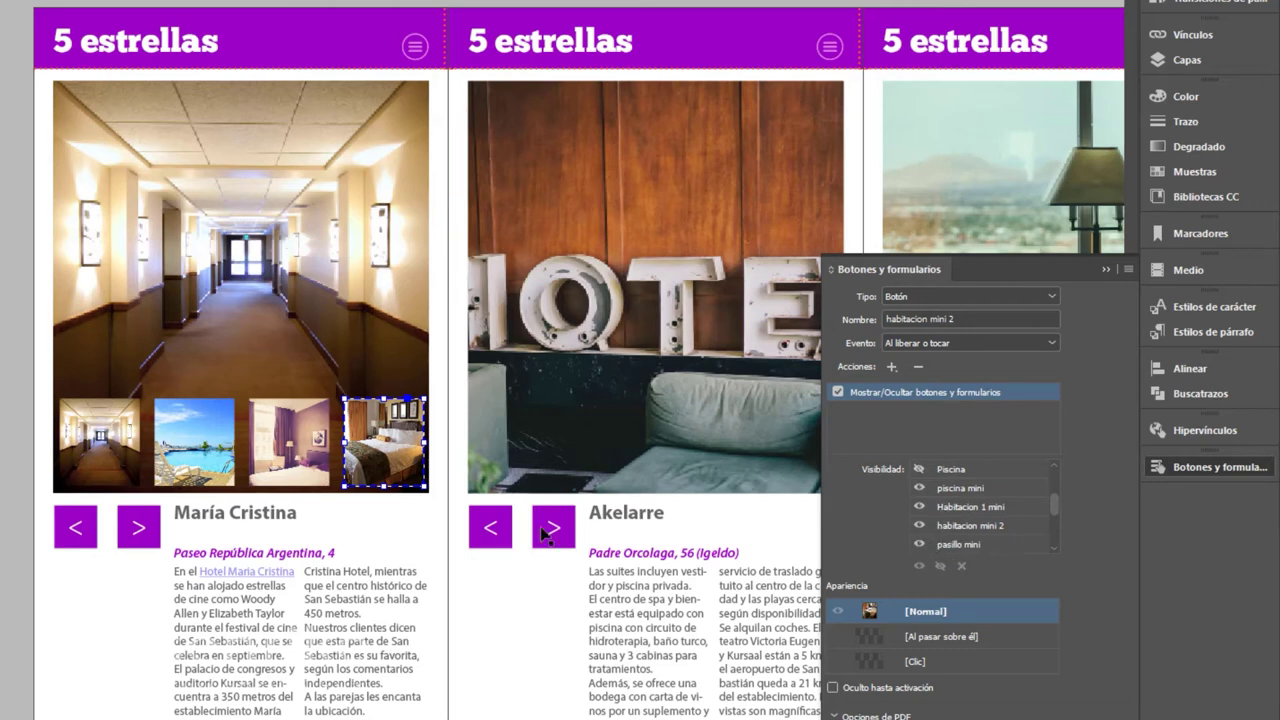
Add an Ir a página anterior action to the "<" button inside the arrow group on the María Cristina page
left_click(81, 544)
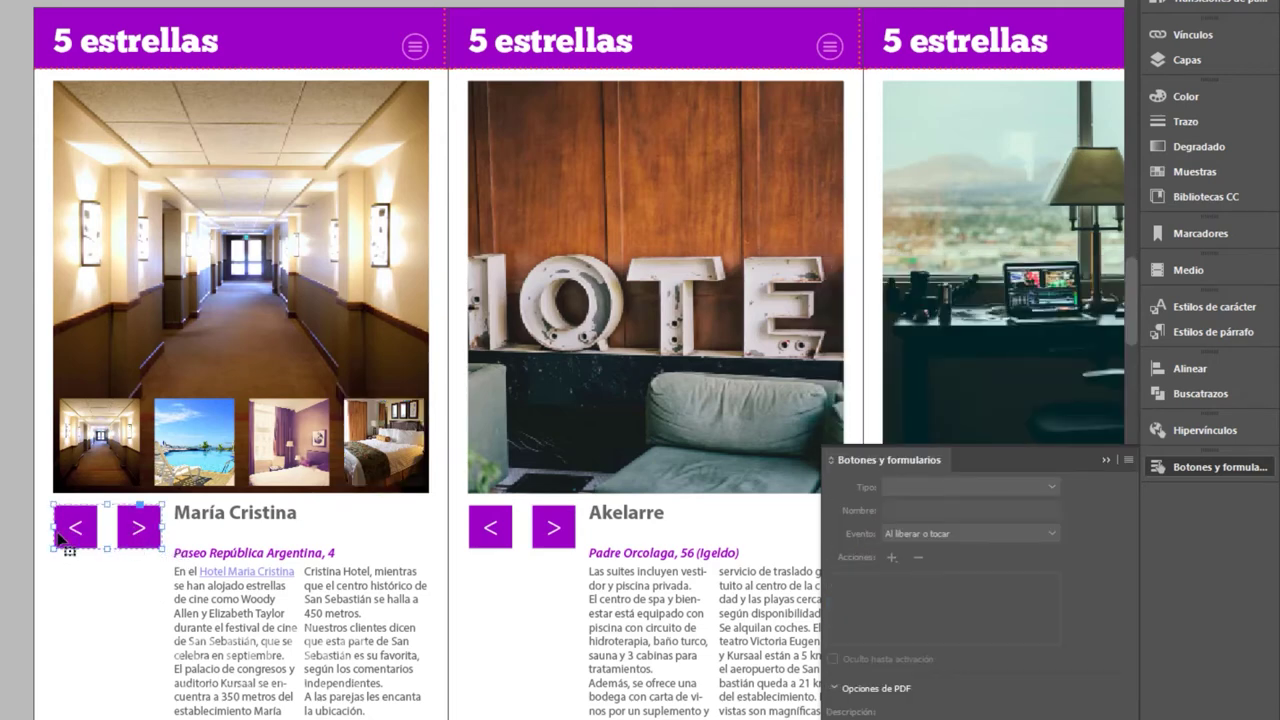
double_click(77, 545)
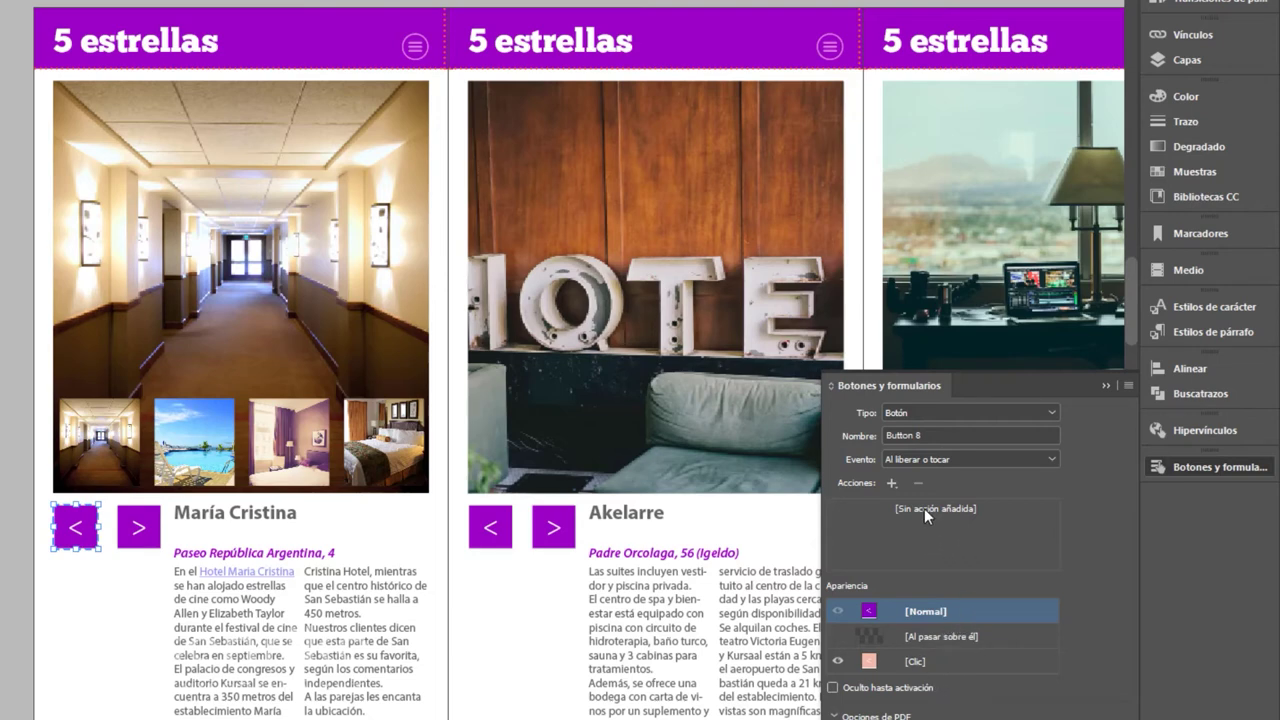
left_click(892, 484)
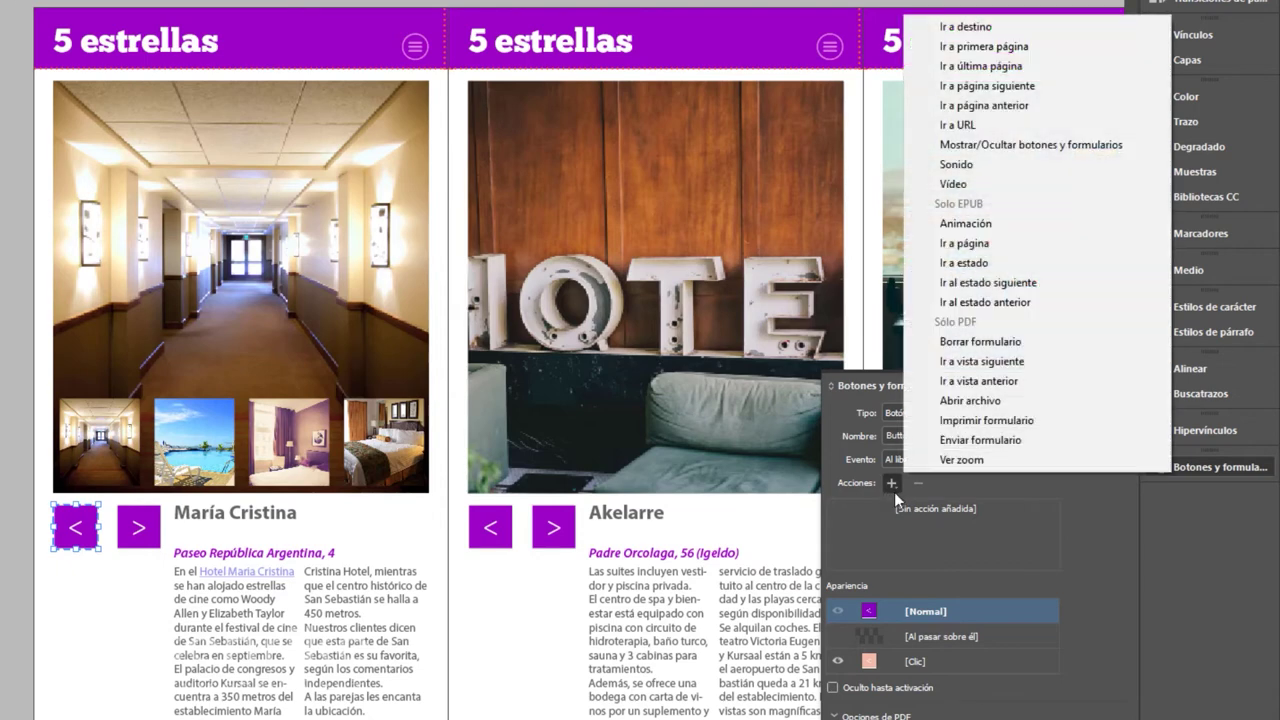
left_click(1060, 104)
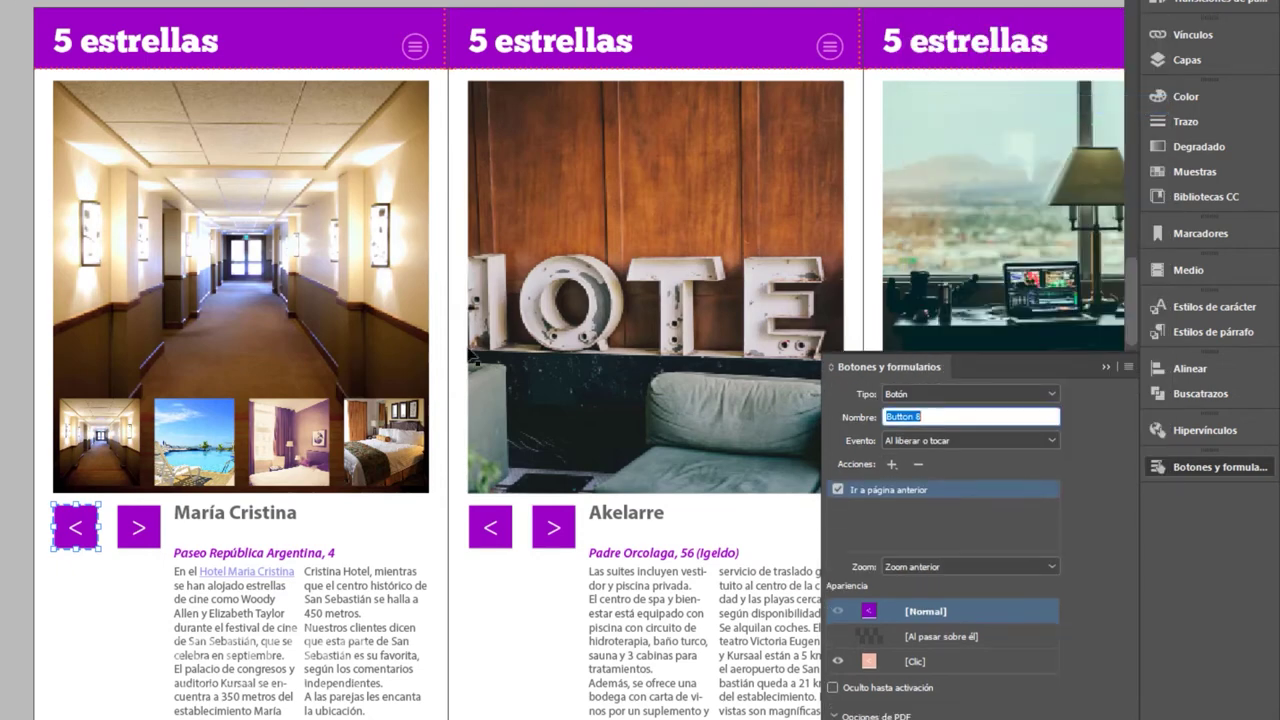
Add an Ir a página siguiente action to the ">" button inside the arrow group on the María Cristina page
left_click(131, 540)
left_click(134, 537)
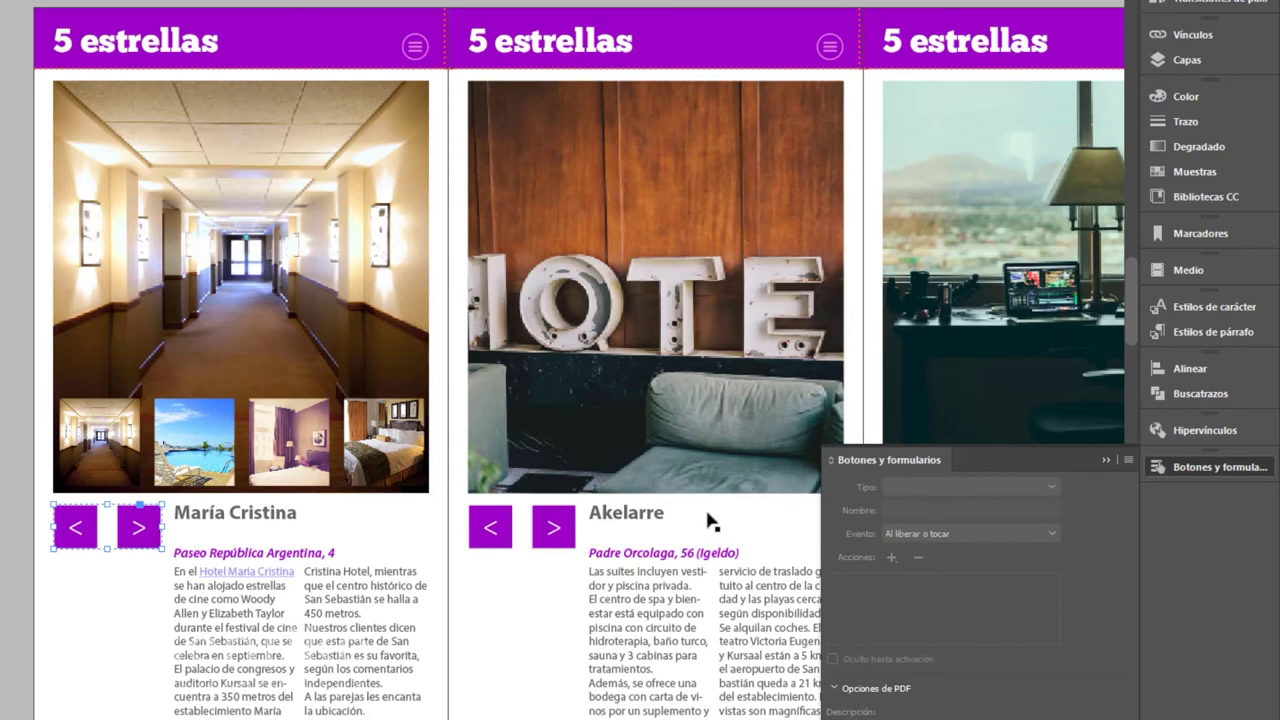
left_click(130, 528)
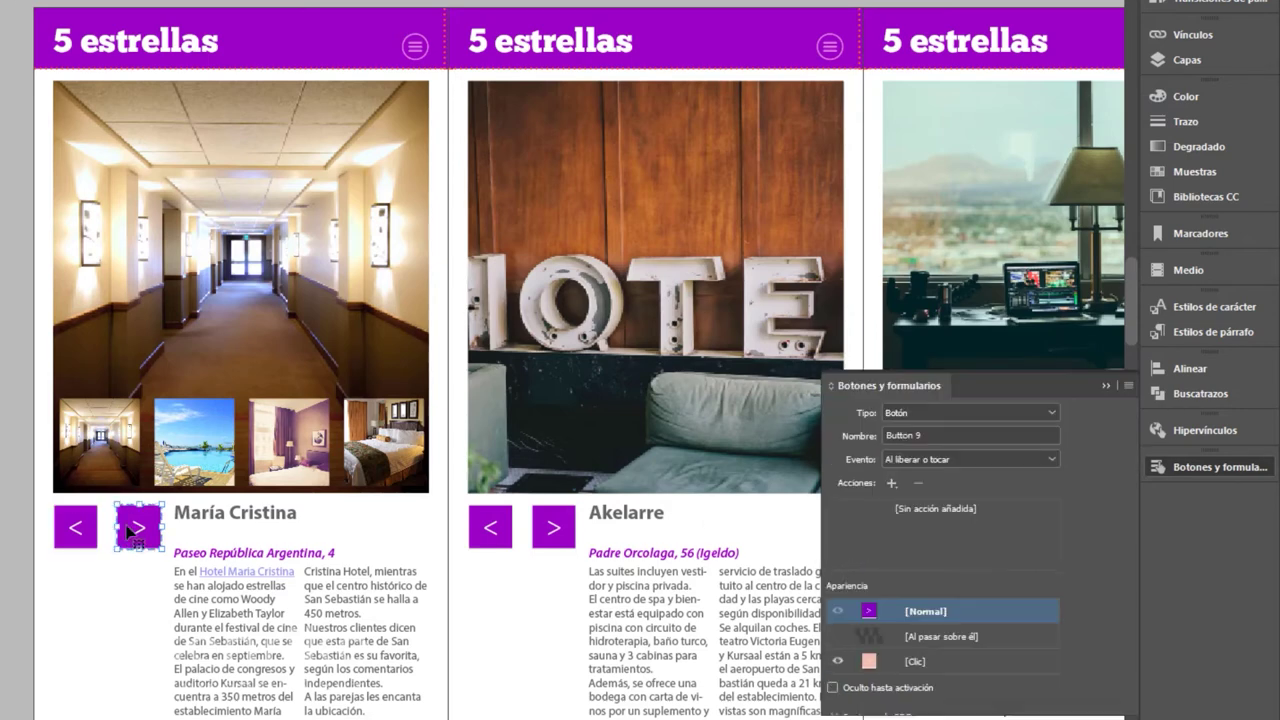
left_click(892, 482)
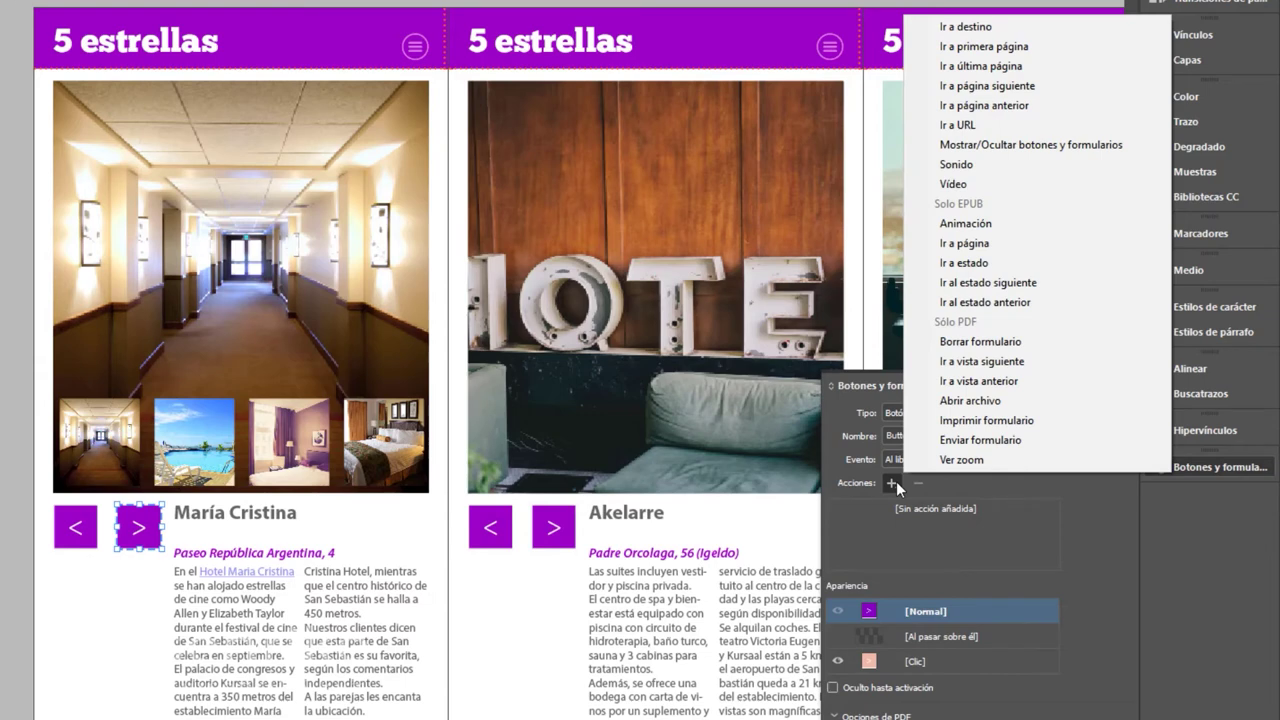
left_click(1000, 86)
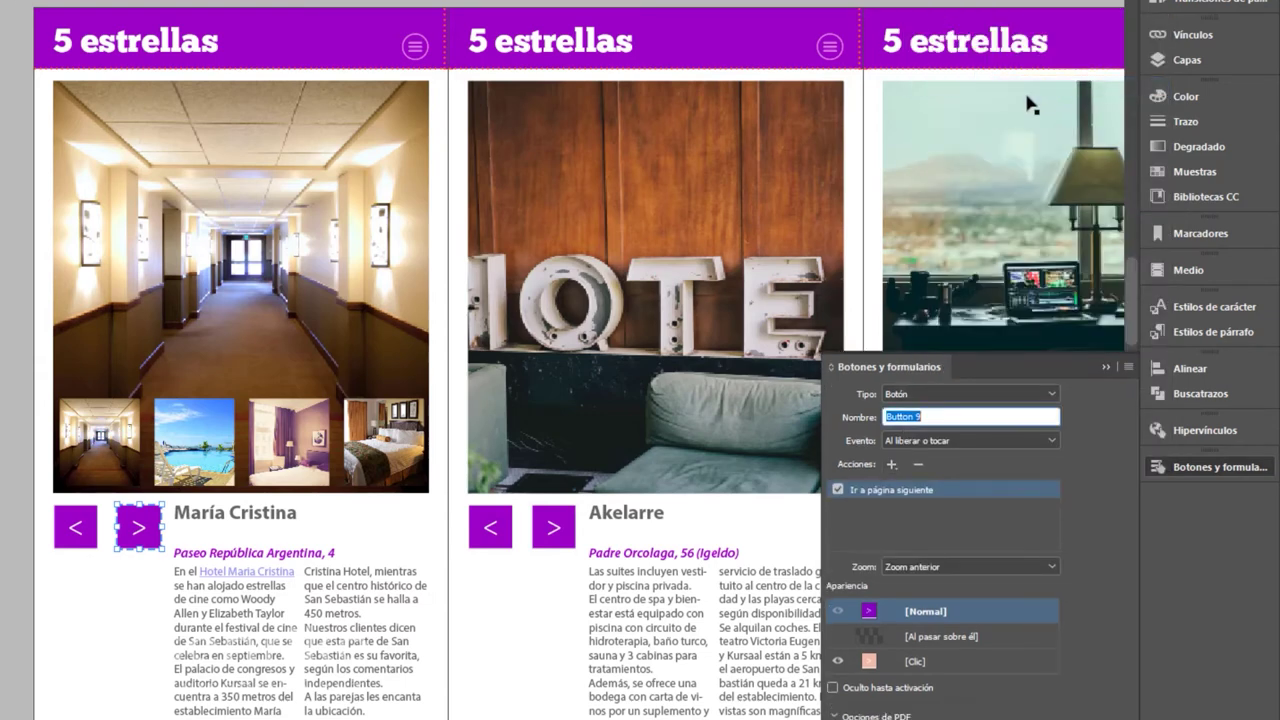
Add an [Al pasar sobre él] appearance at 49% opacity to María Cristina's "<" button and display its [Clic] appearance
left_click(100, 551)
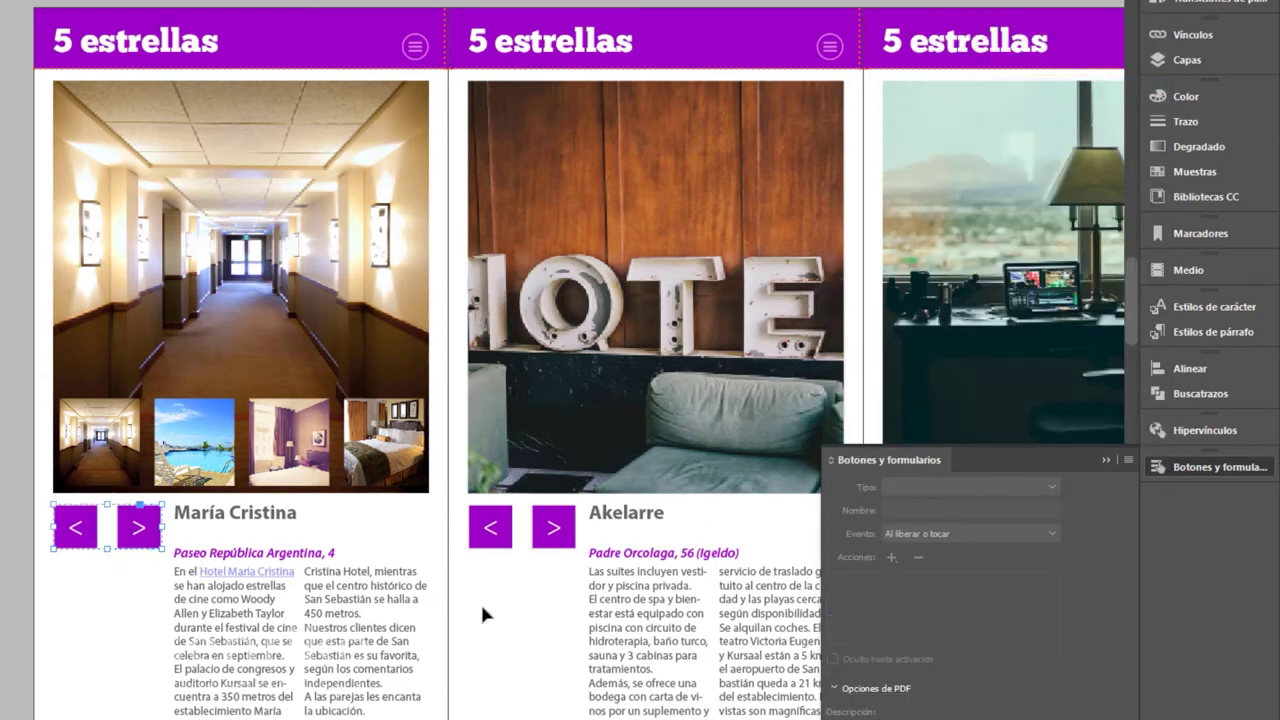
left_click(88, 540)
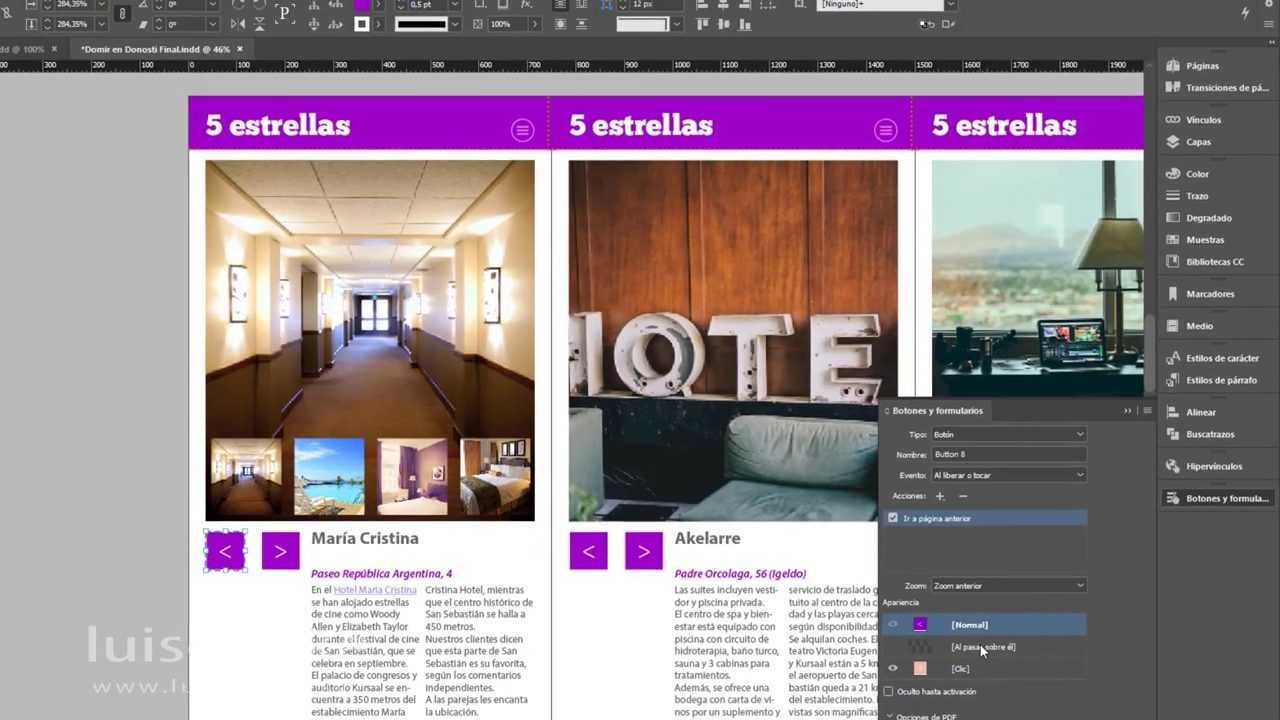
left_click(980, 646)
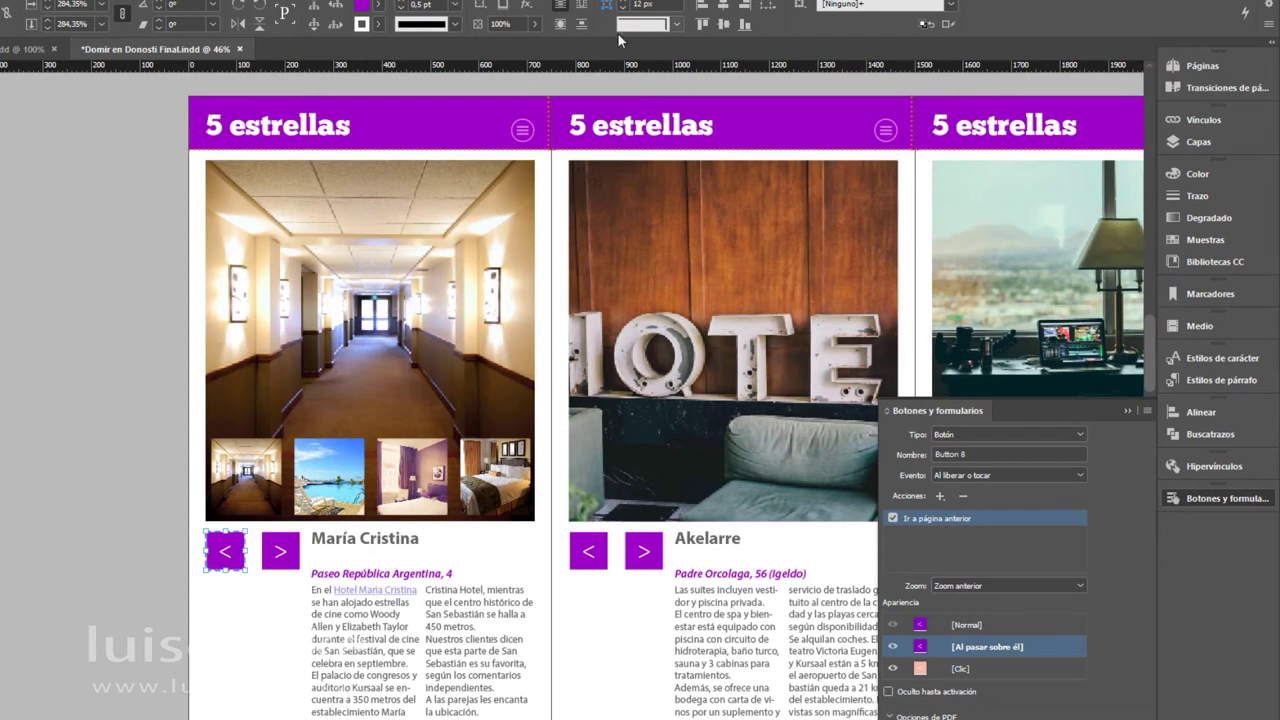
left_click_drag(533, 26, 493, 48)
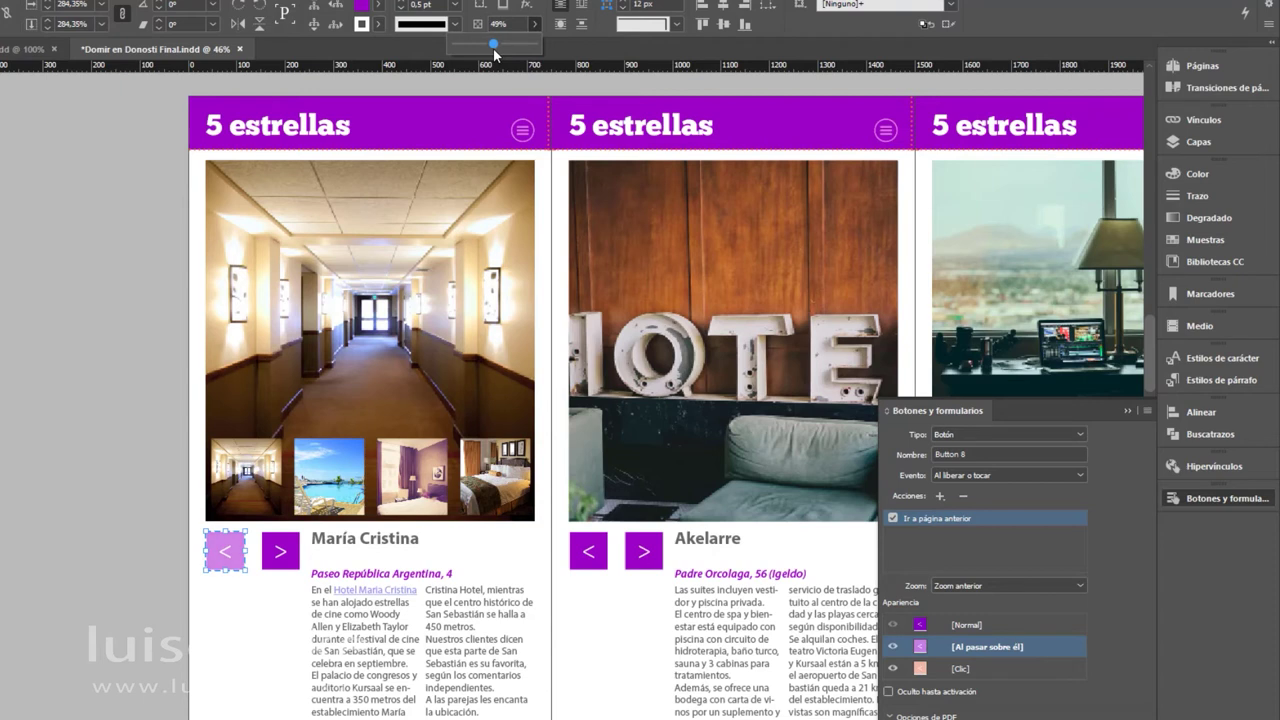
left_click(979, 667)
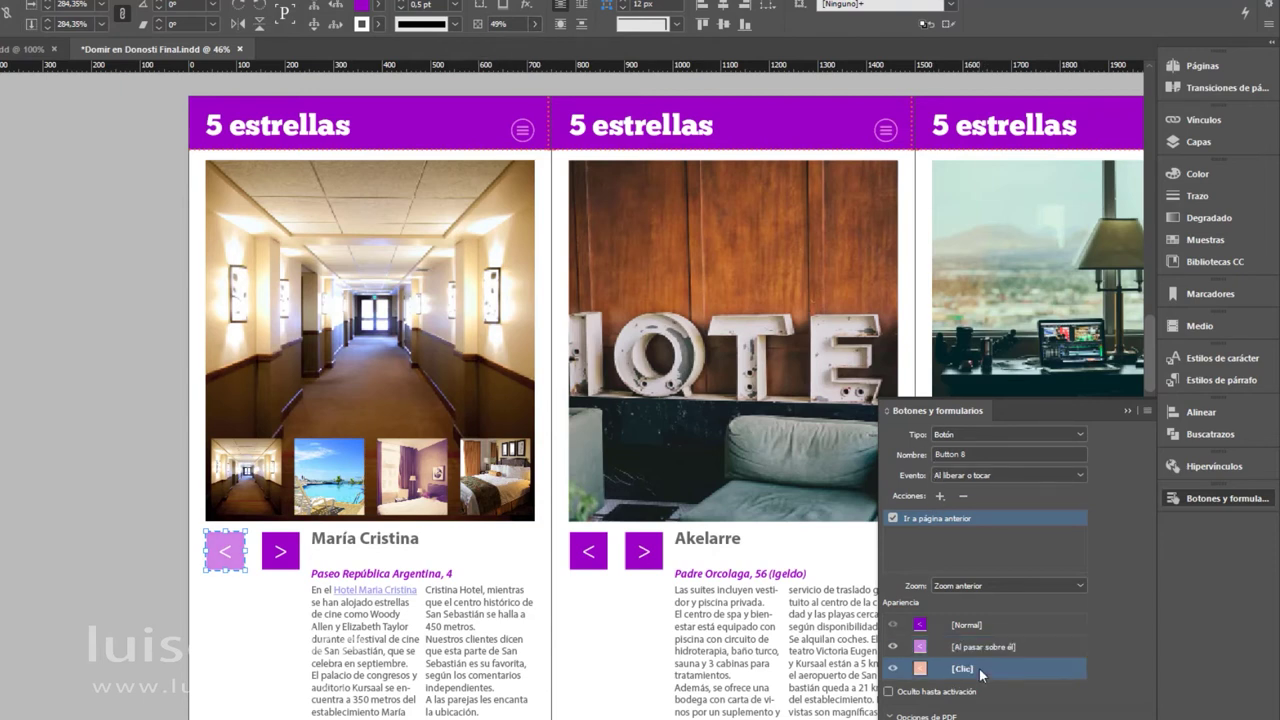
left_click(969, 671)
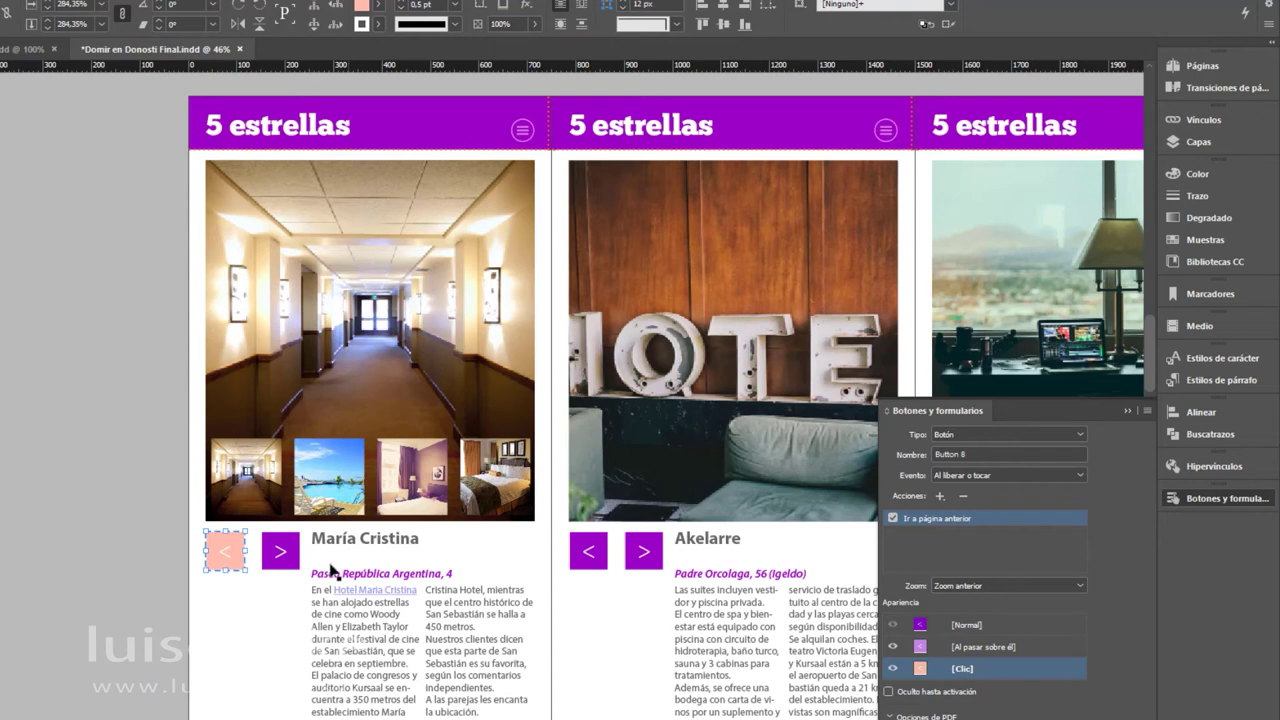
Add an [Al pasar sobre él] appearance at 50% opacity to the ">" button on the María Cristina page
left_click(284, 562, "shift")
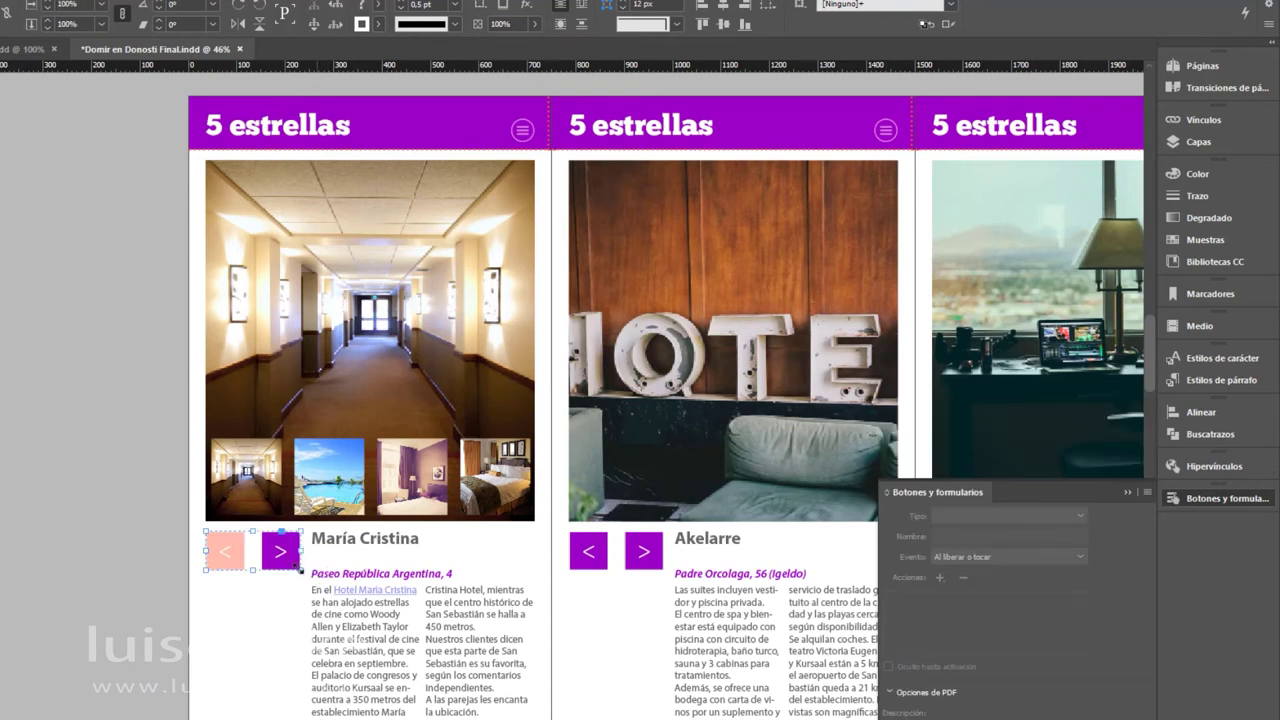
left_click(284, 554)
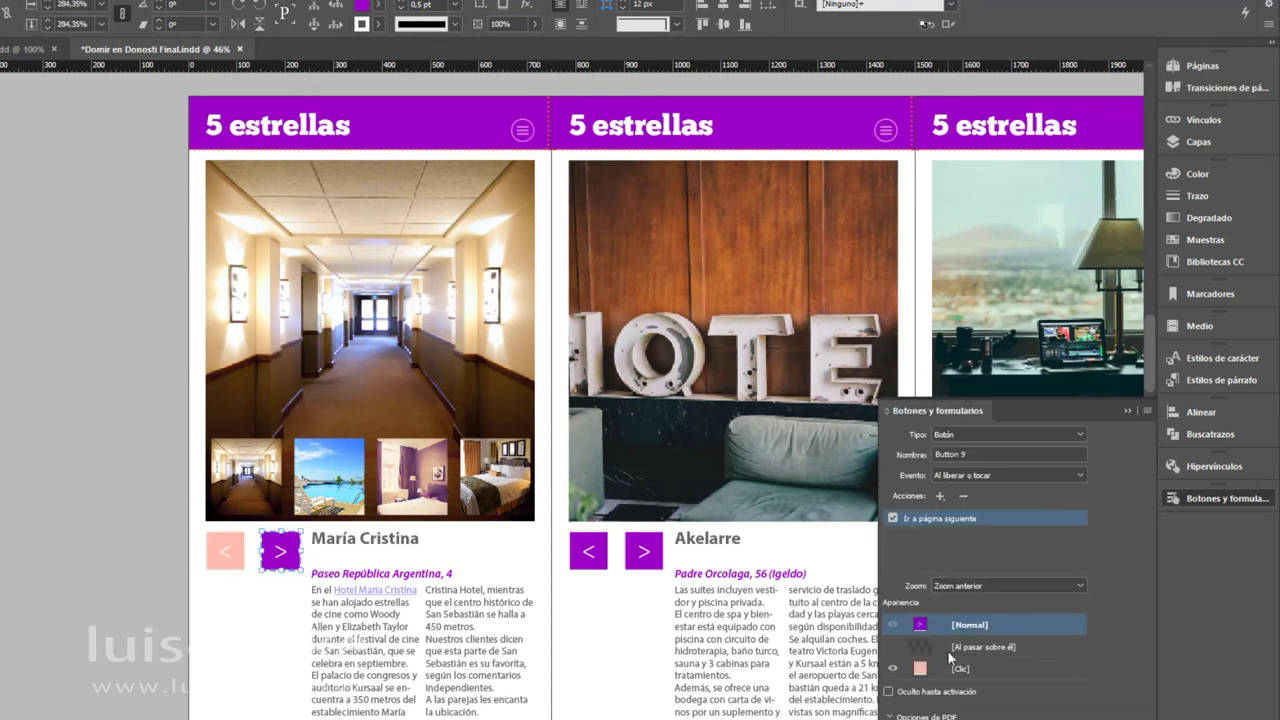
left_click(949, 650)
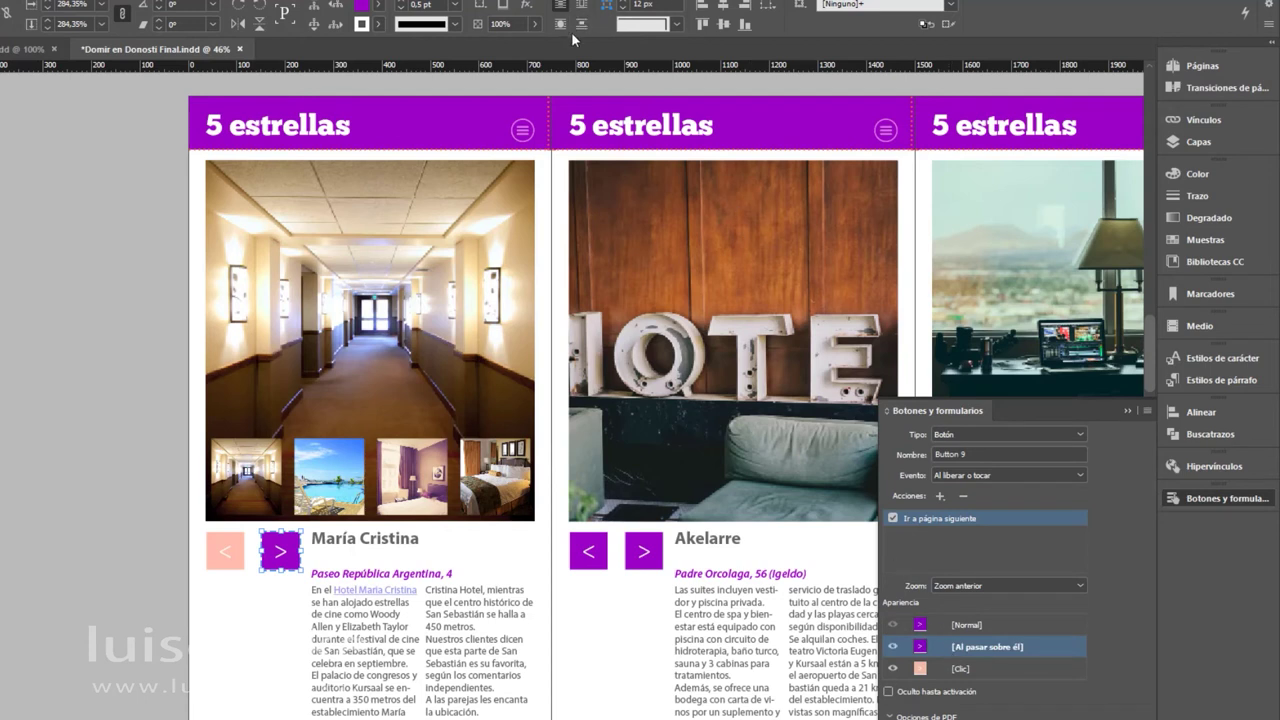
left_click(535, 25)
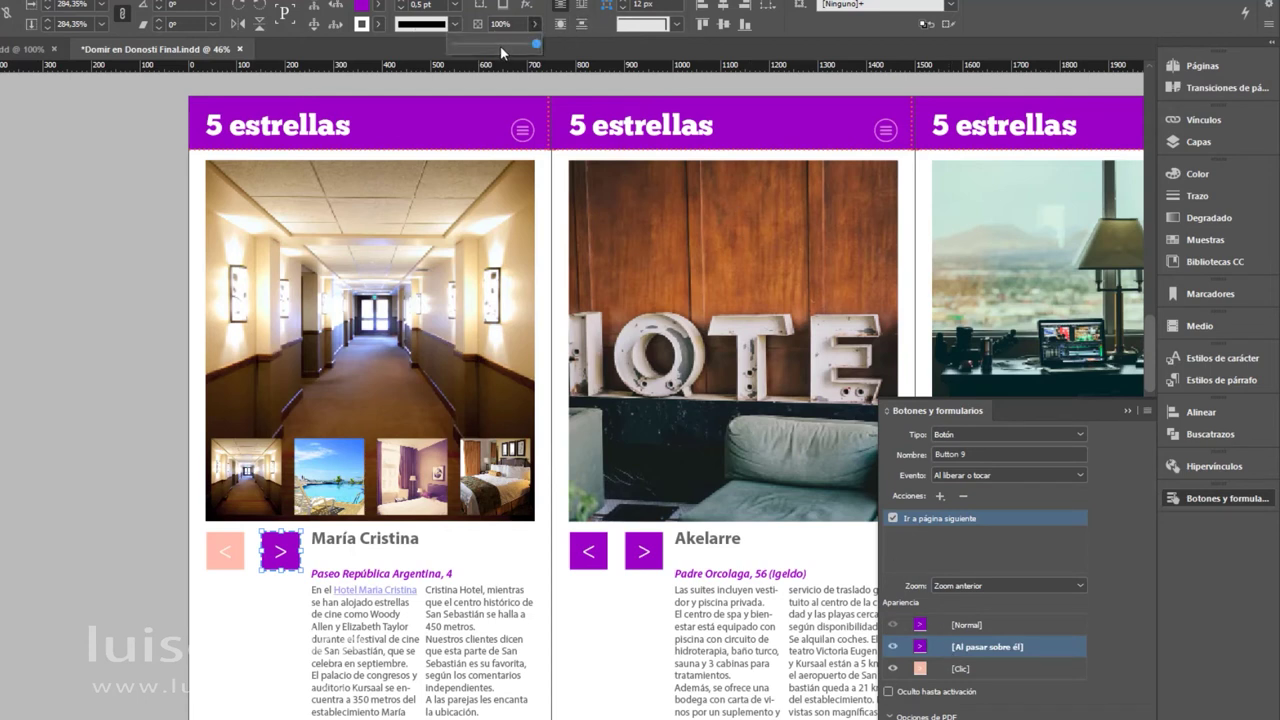
left_click_drag(501, 46, 497, 46)
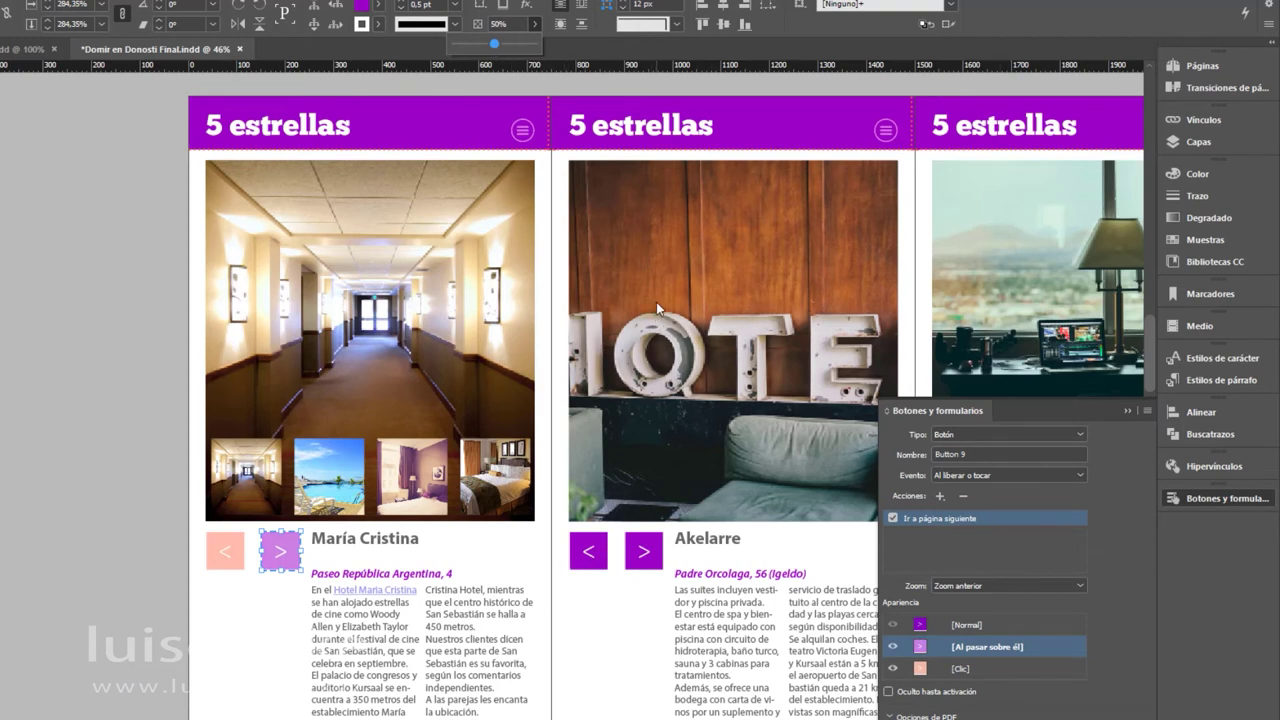
left_click(582, 566)
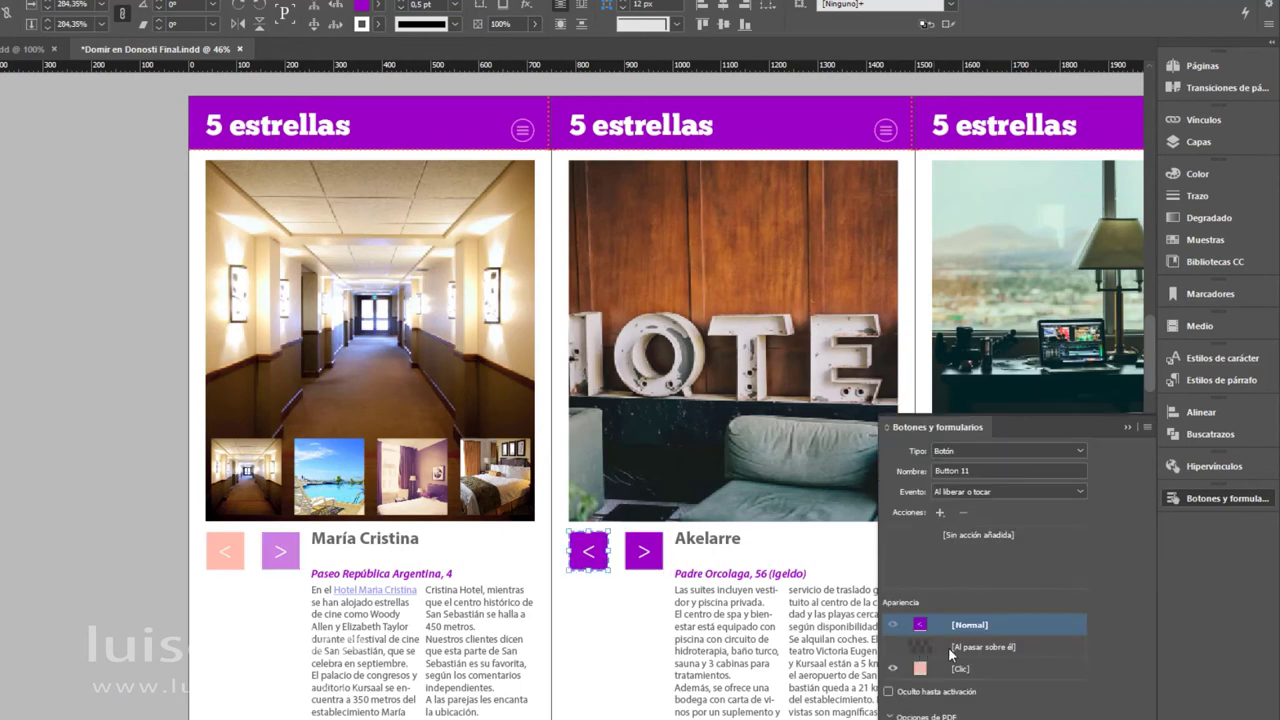
left_click(940, 513)
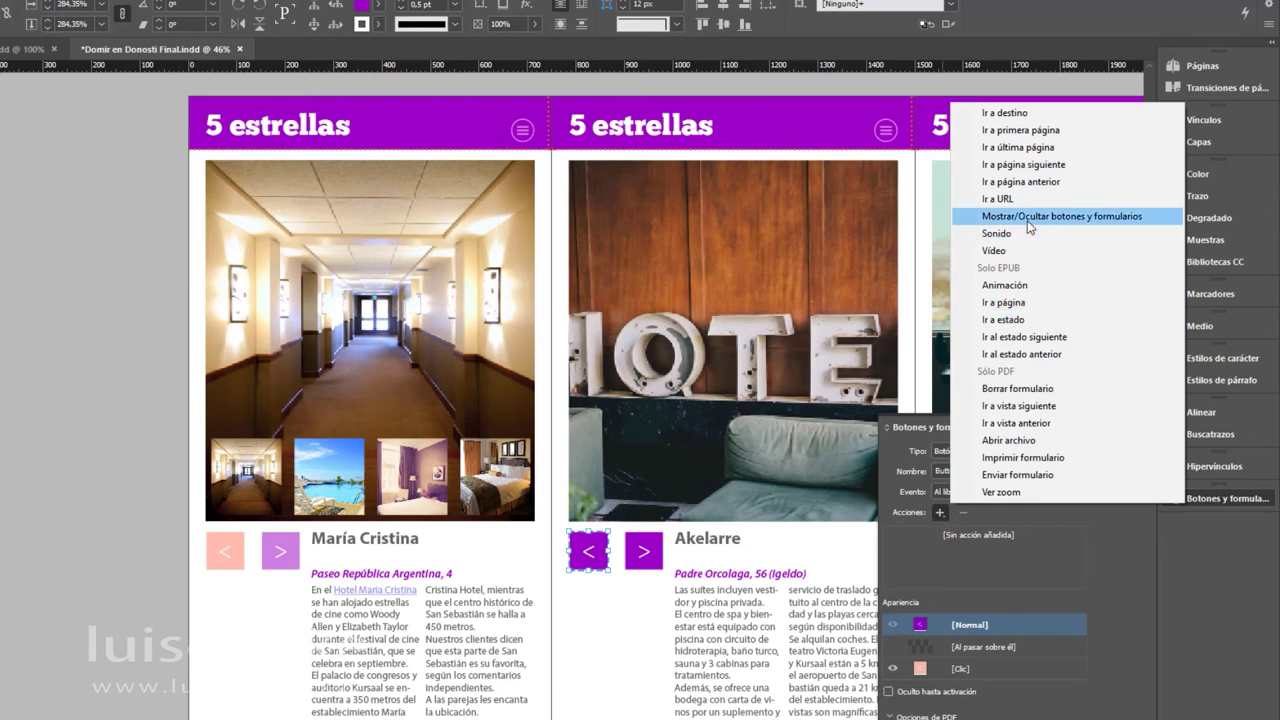
left_click(278, 636)
Return both María Cristina arrow buttons to their [Normal] appearance
left_click(243, 568)
left_click(243, 568)
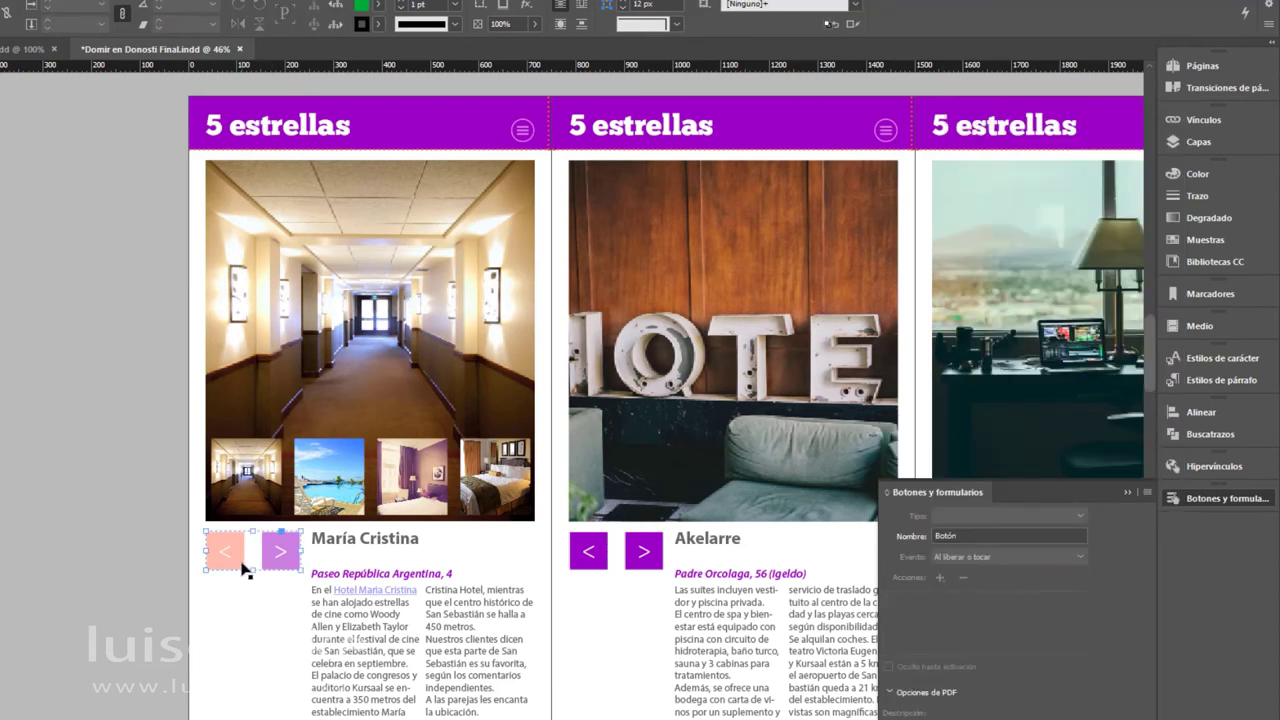
double_click(220, 562)
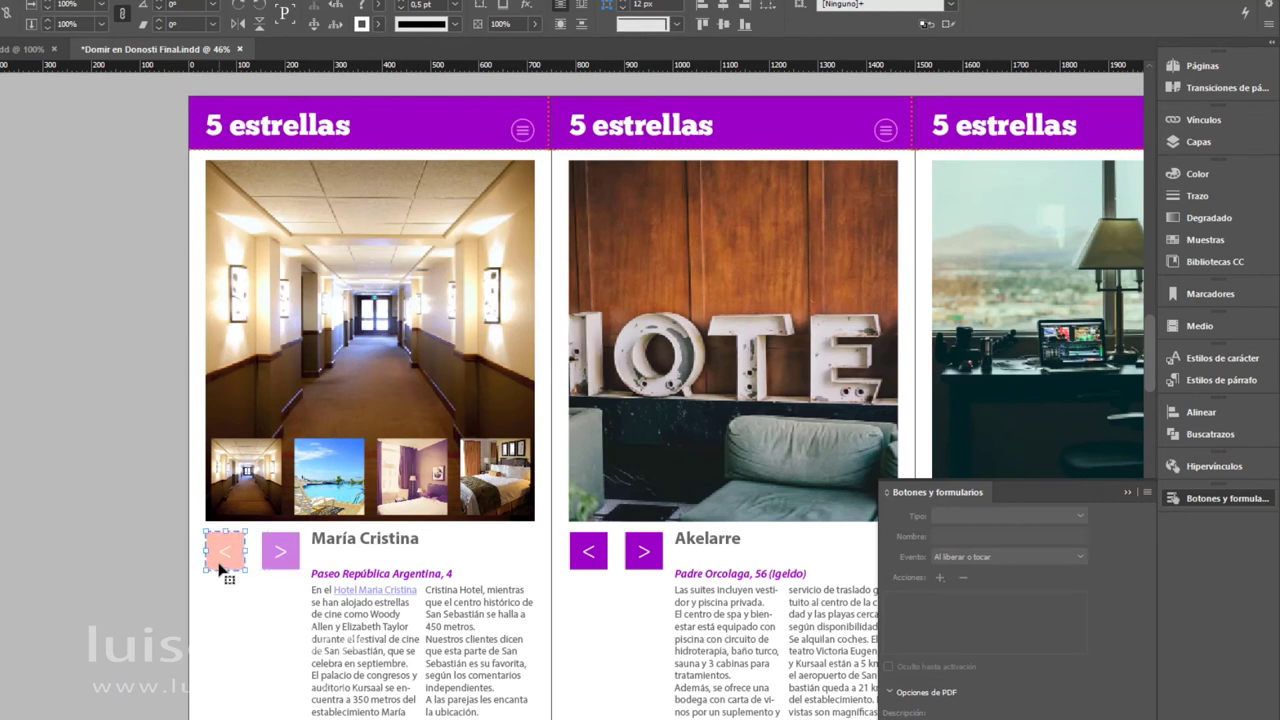
left_click(288, 568)
double_click(287, 568)
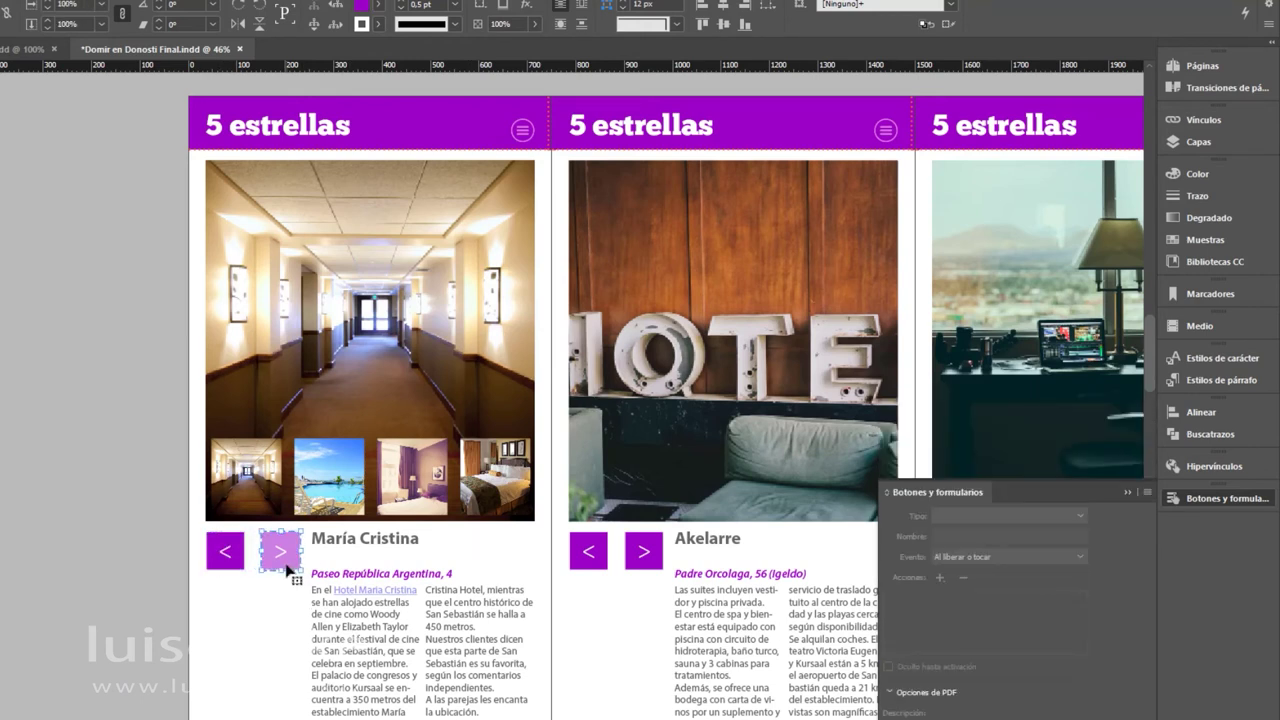
left_click(966, 627)
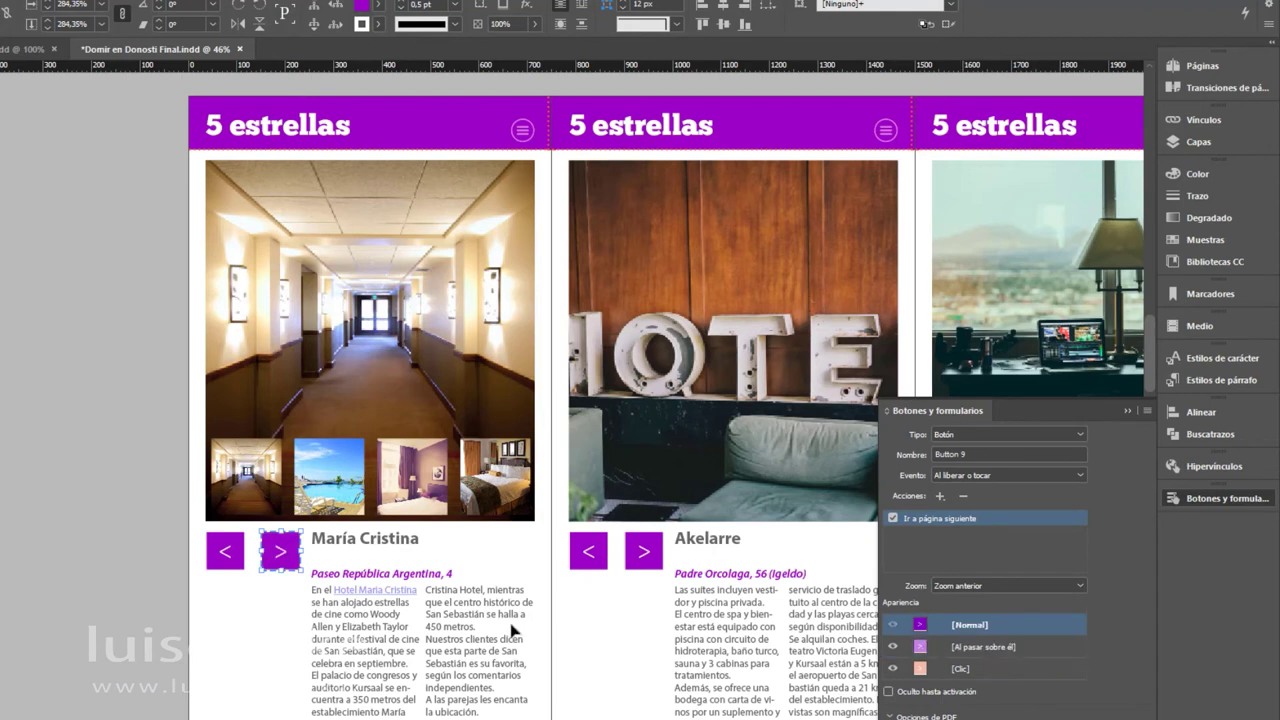
Delete the arrow buttons on the Akelarre page and replace them with an aligned copy of the María Cristina arrow group
left_click(224, 566)
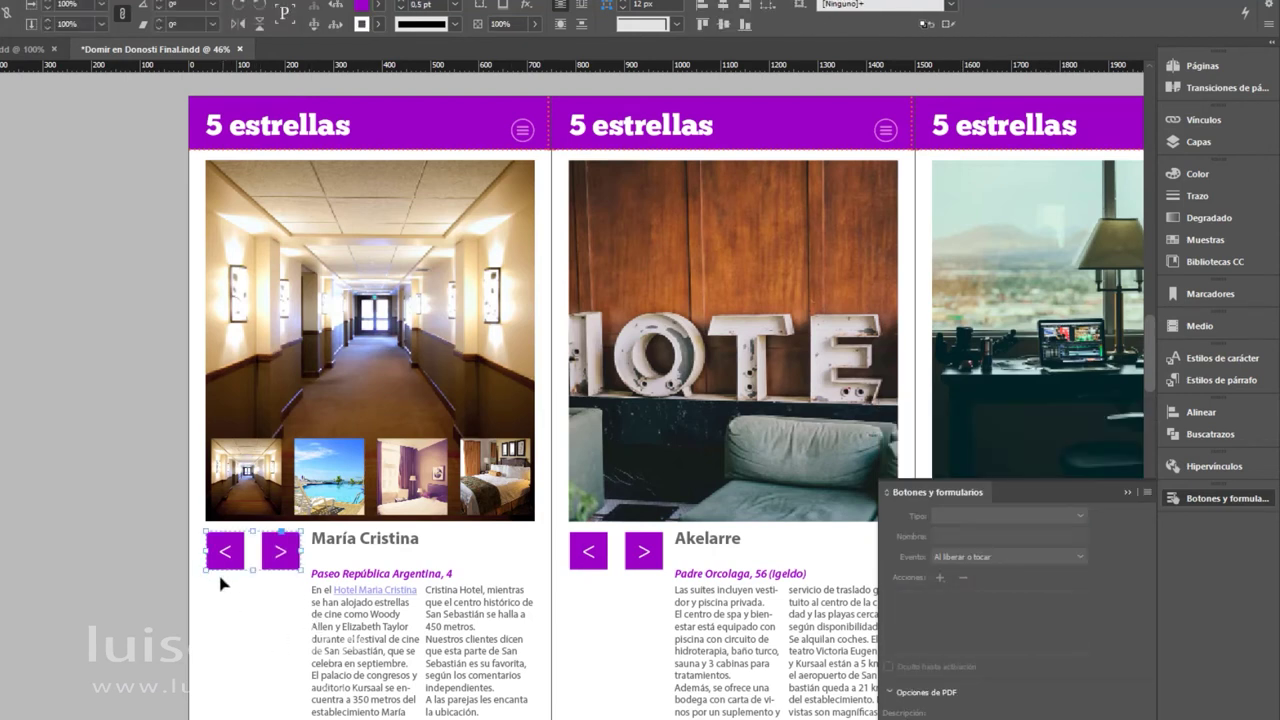
left_click(587, 567)
key("Delete")
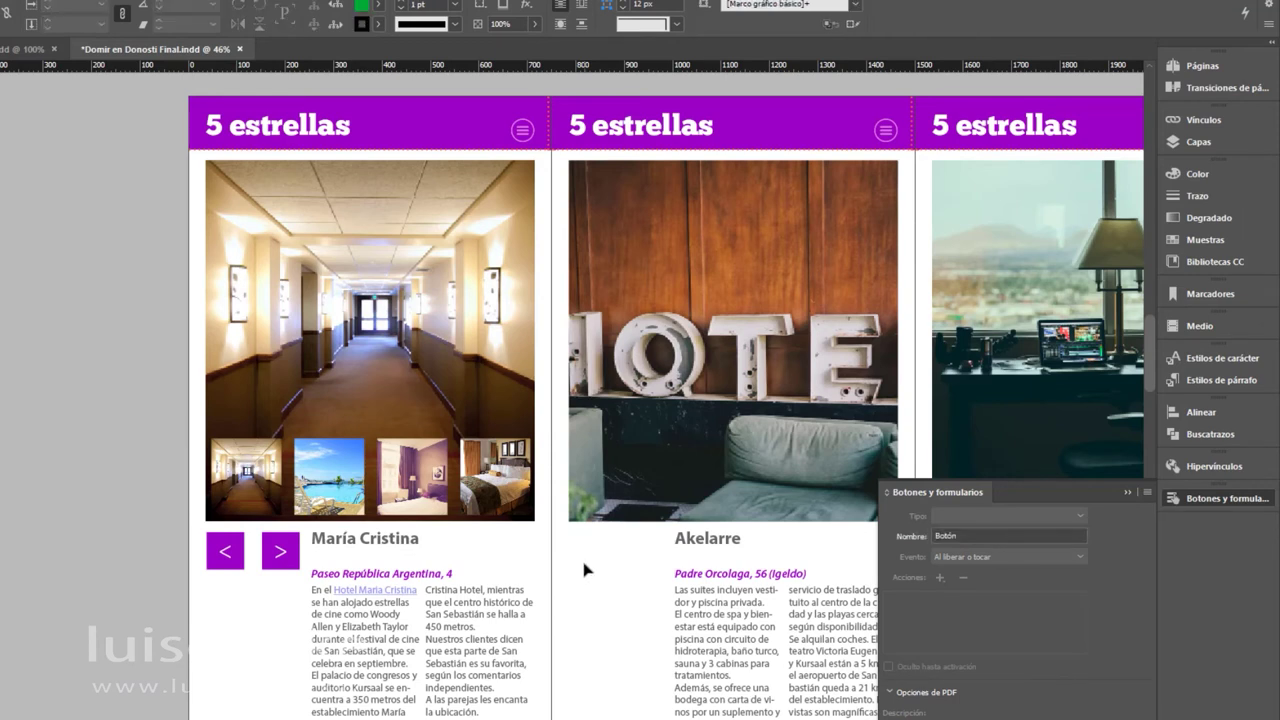
left_click_drag(280, 569, 594, 570)
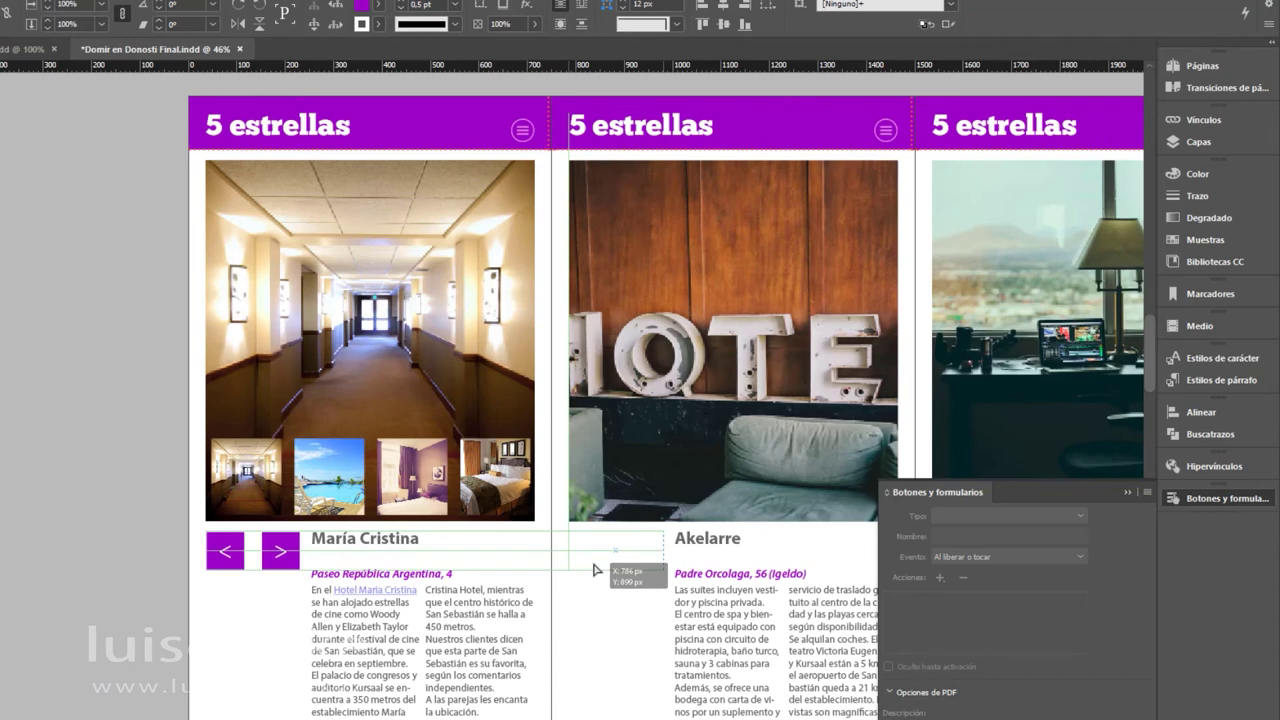
left_click_drag(594, 570, 594, 570)
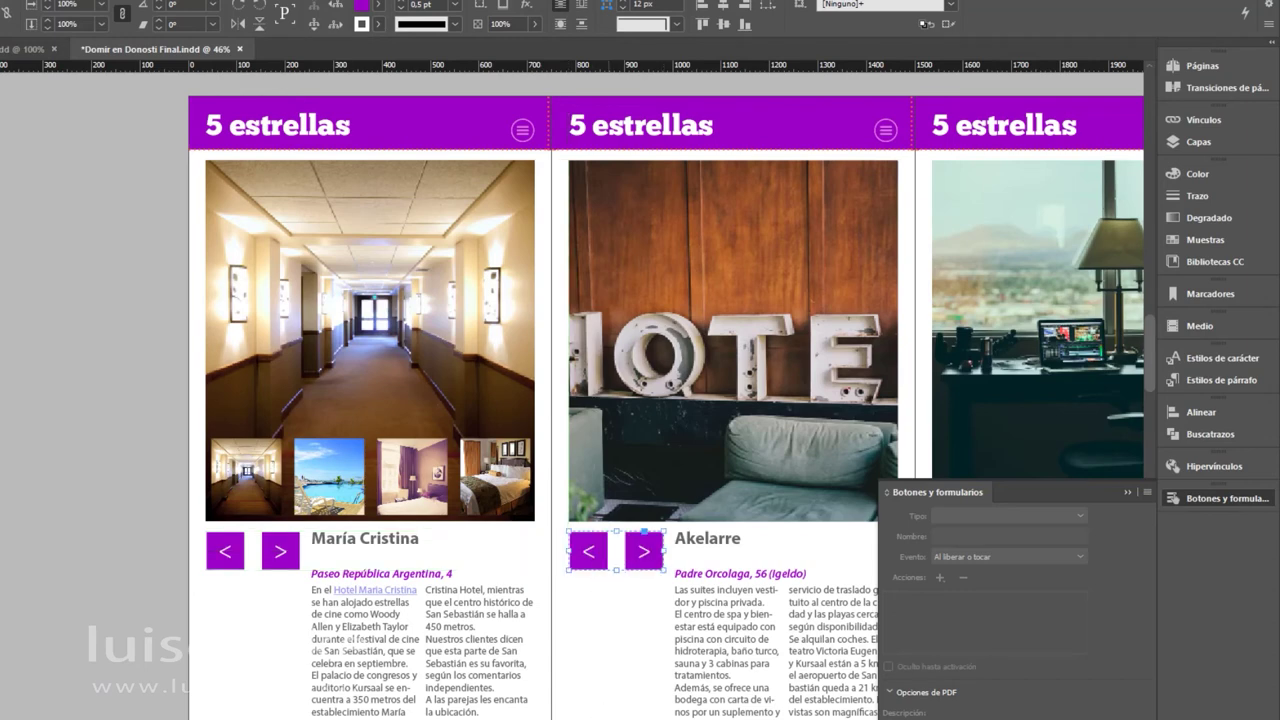
Delete the Lasala Plaza page's arrow buttons and put a copy of the Akelarre arrow group in their place
scroll(900, 500, "right", 3)
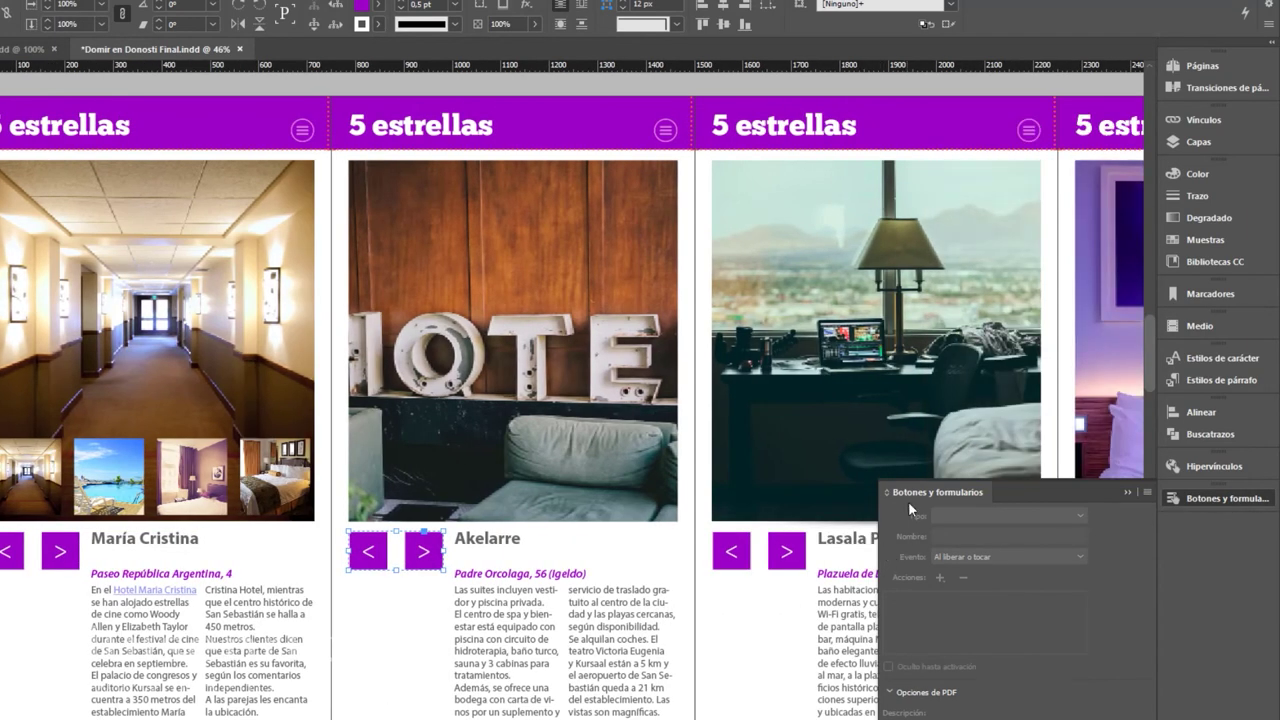
left_click(731, 563)
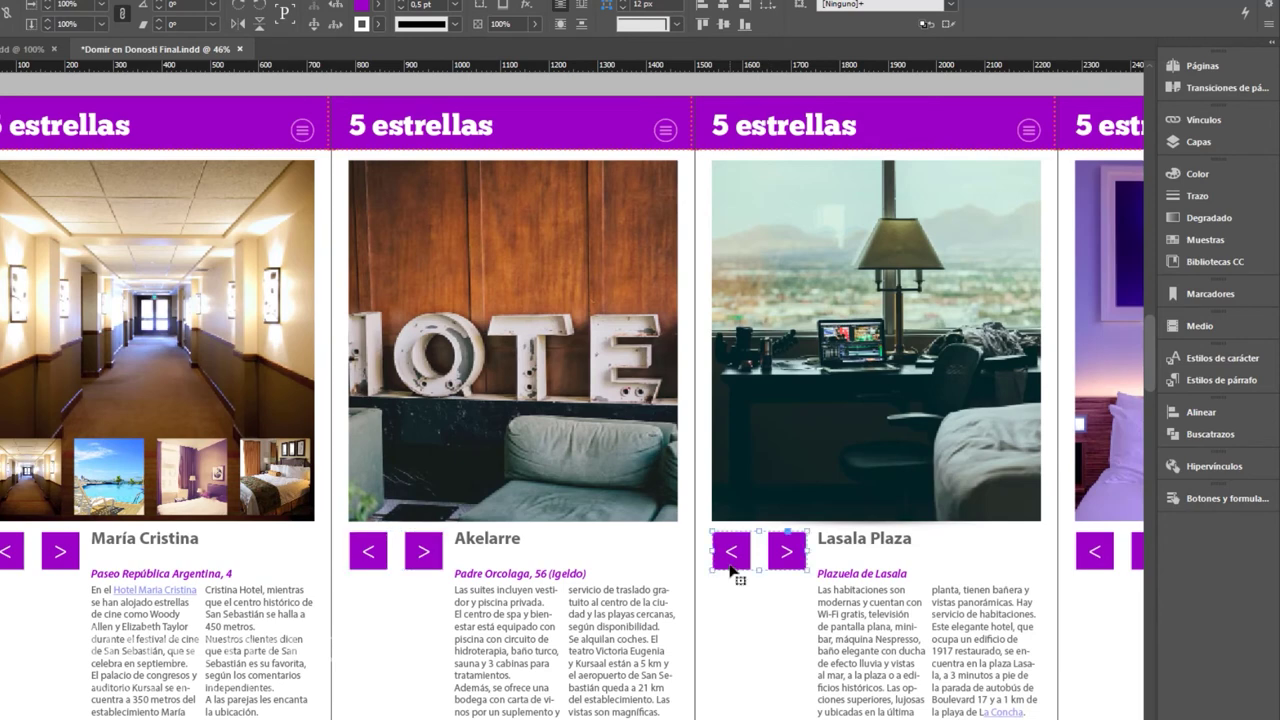
key("Delete")
left_click(367, 568)
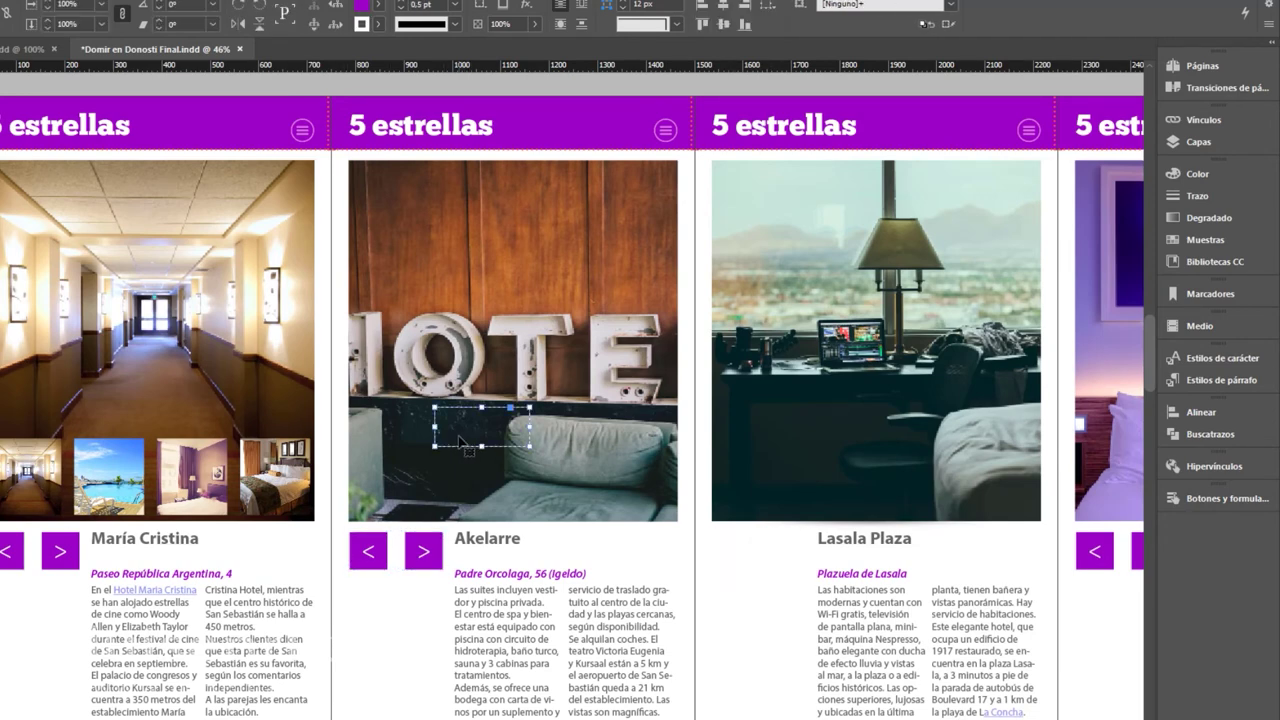
left_click_drag(374, 567, 726, 567)
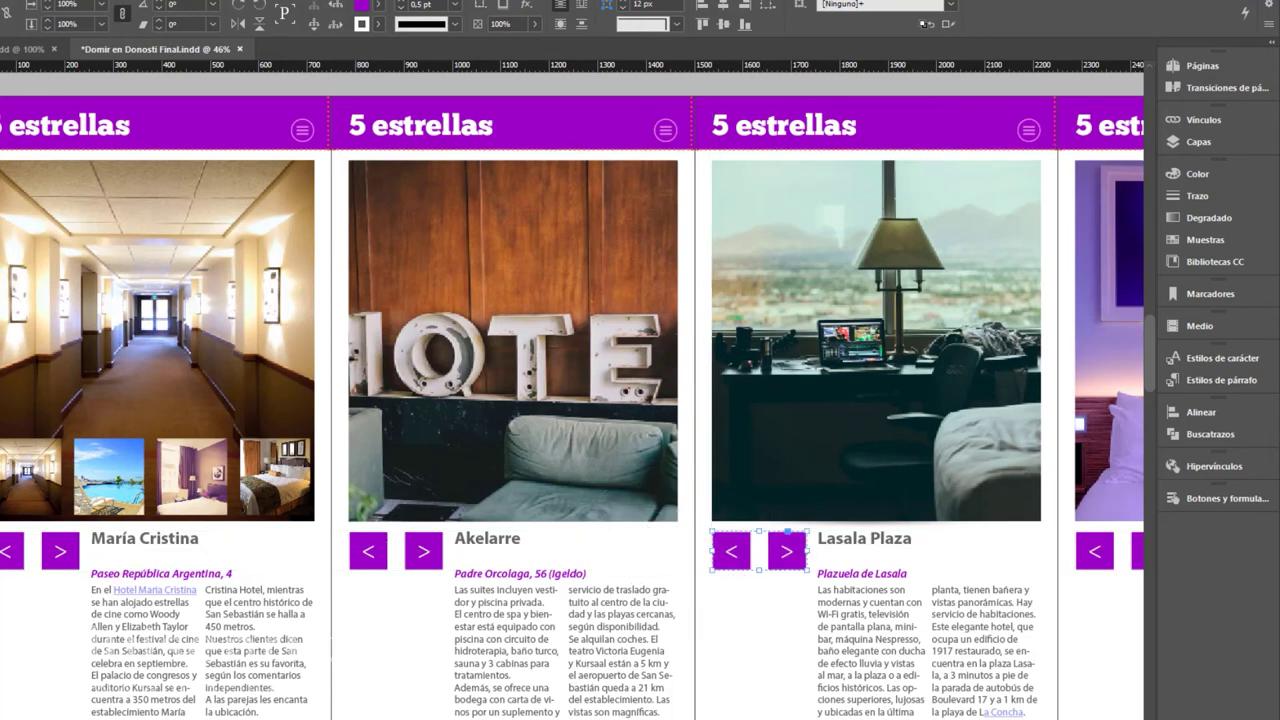
Replace the arrow buttons on the Barceló Costa Vasca page with a copy of the Lasala Plaza arrow group
scroll(708, 500, "right", 5)
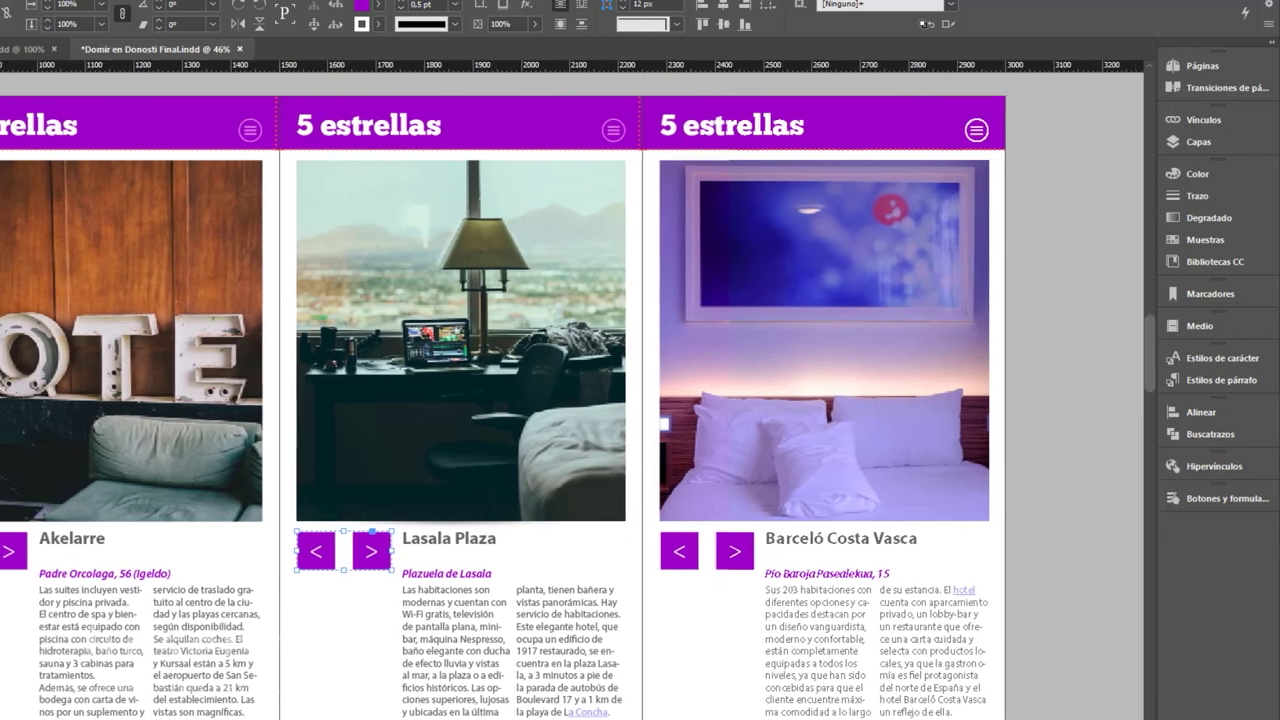
left_click(684, 570)
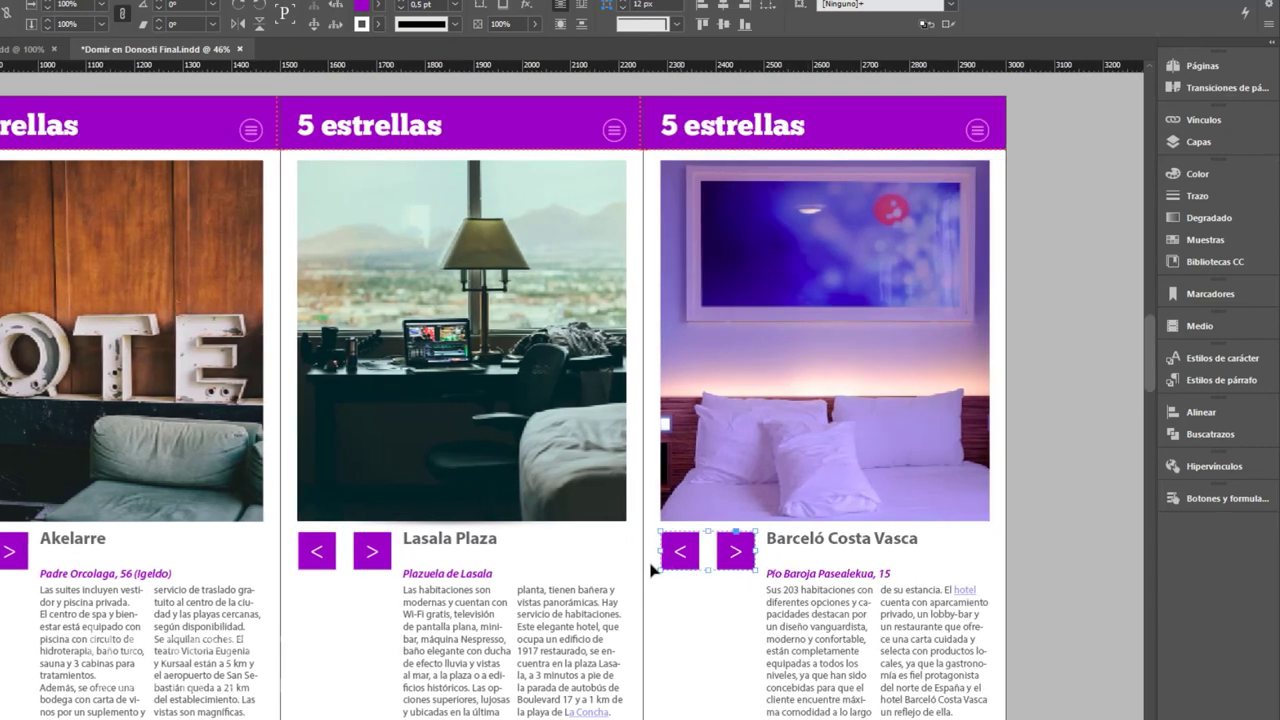
key("Delete")
left_click(330, 570)
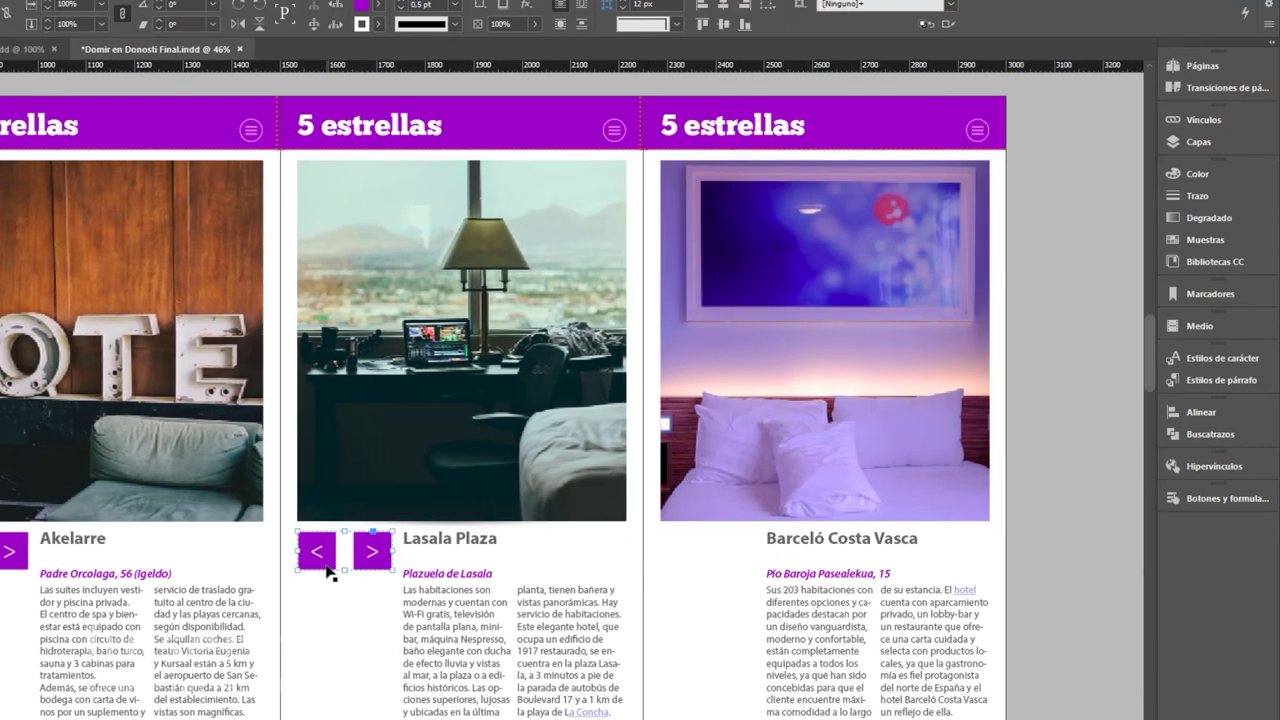
left_click_drag(330, 570, 682, 578)
left_click(700, 670)
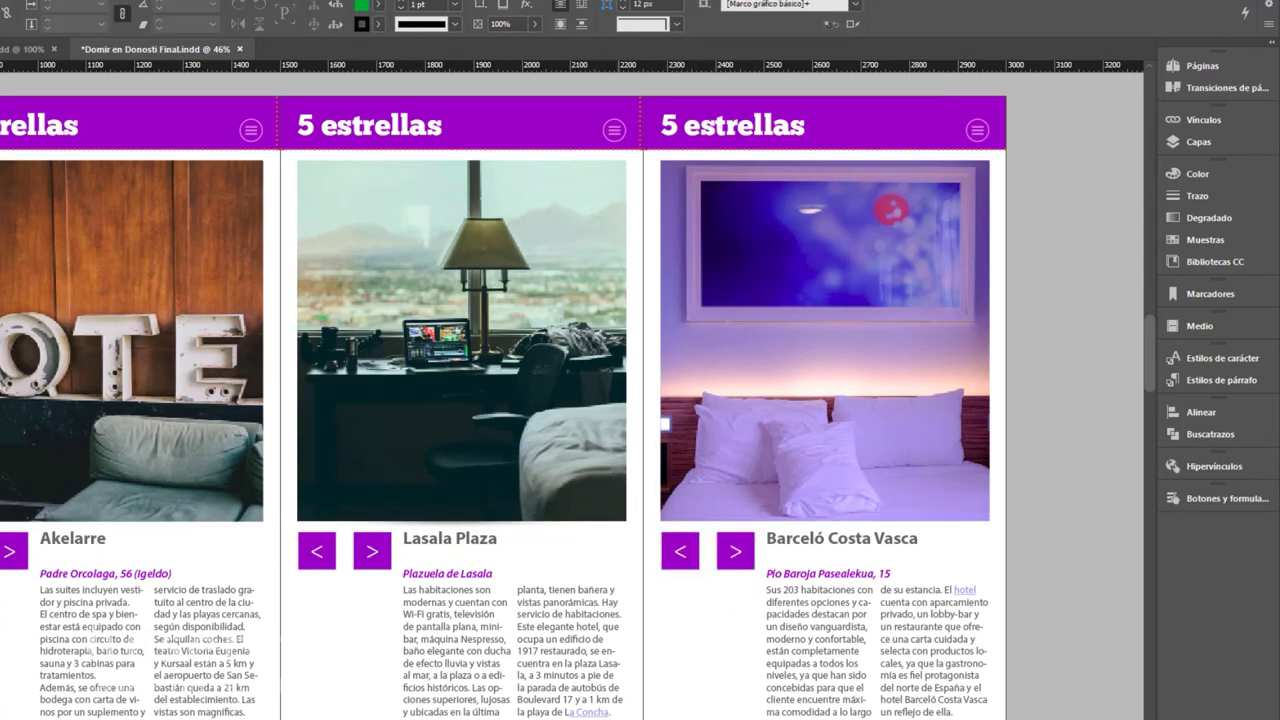
Go to page 1, the cover, and set its page transition to Disolver
scroll(480, 652, "left", 5)
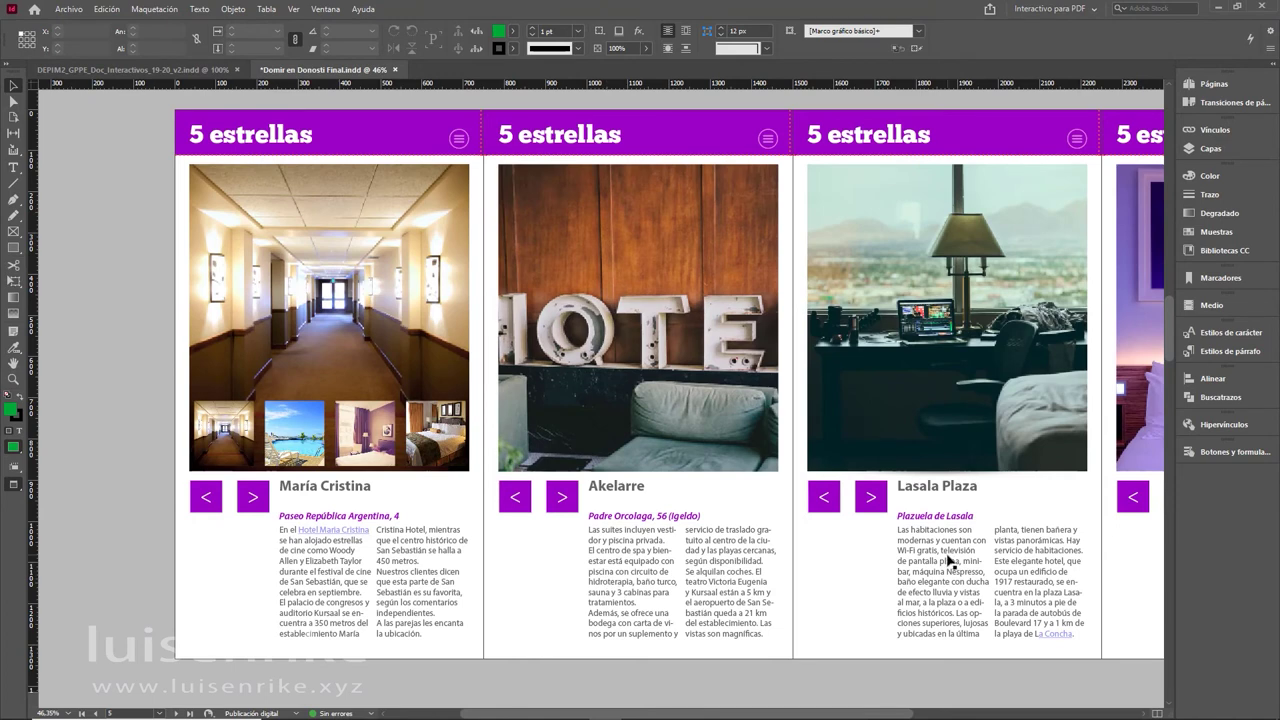
left_click(1216, 103)
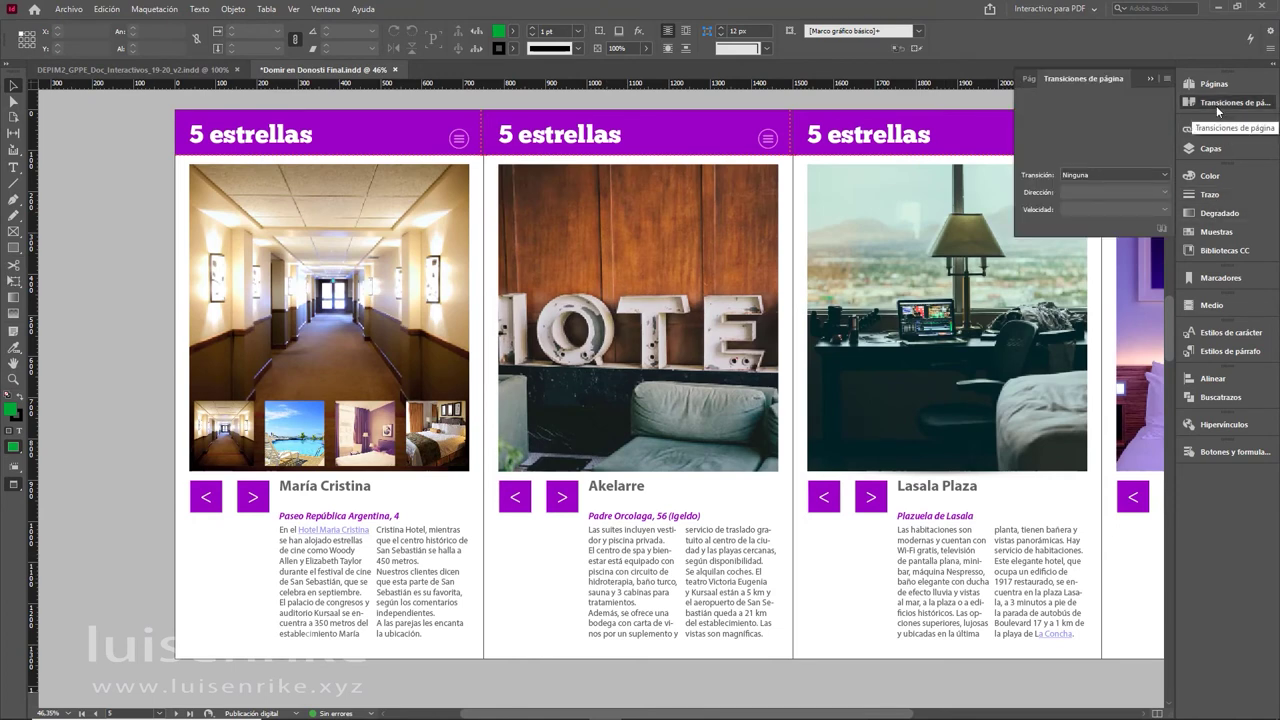
left_click(1213, 84)
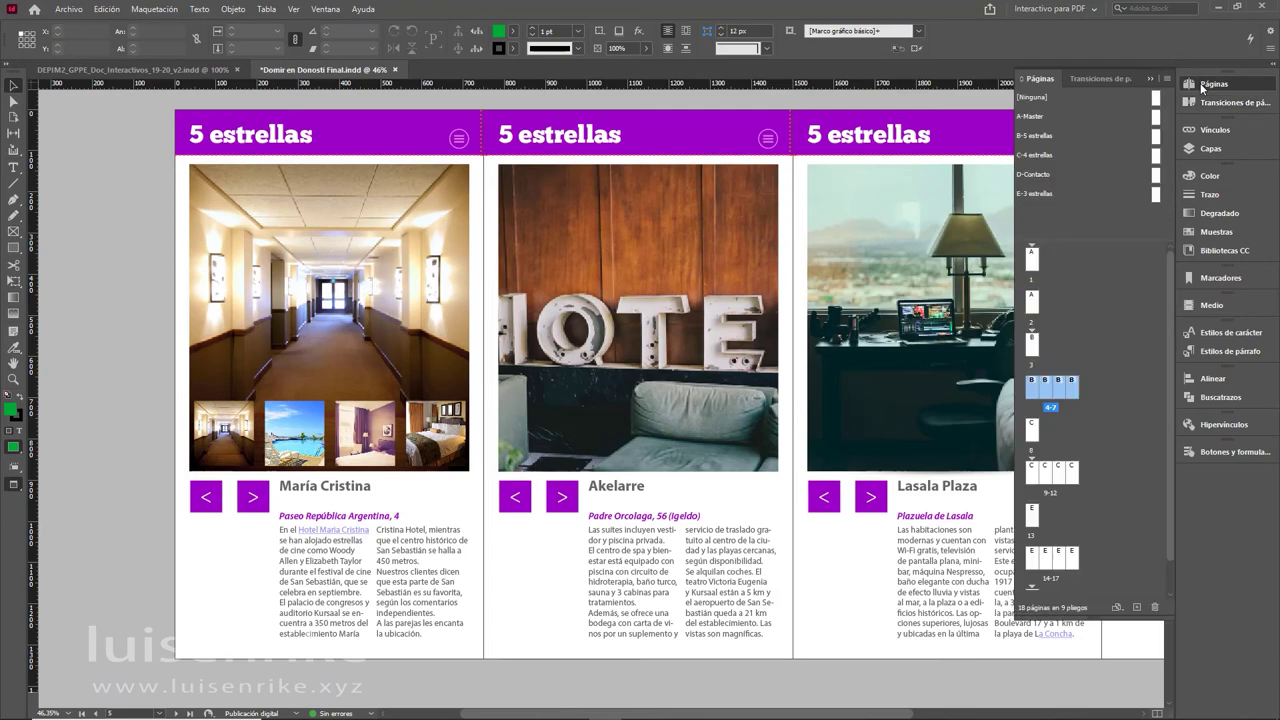
double_click(1032, 260)
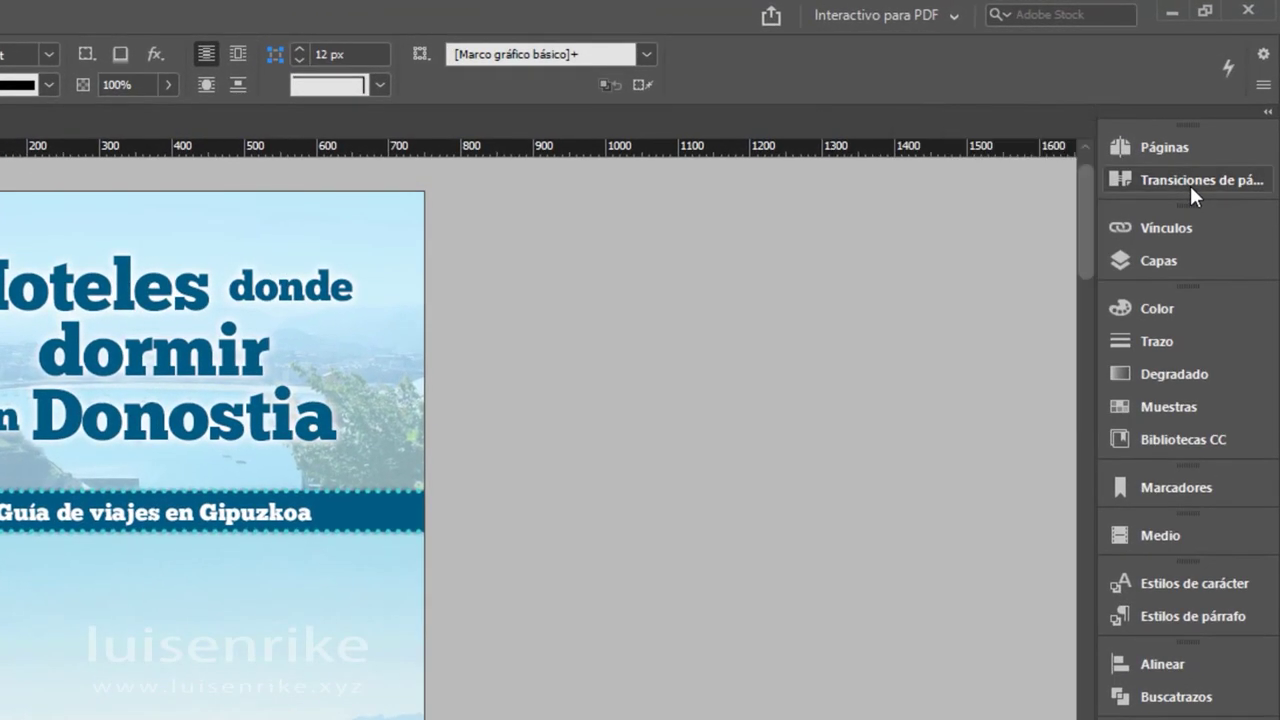
left_click(1191, 181)
left_click(1046, 300)
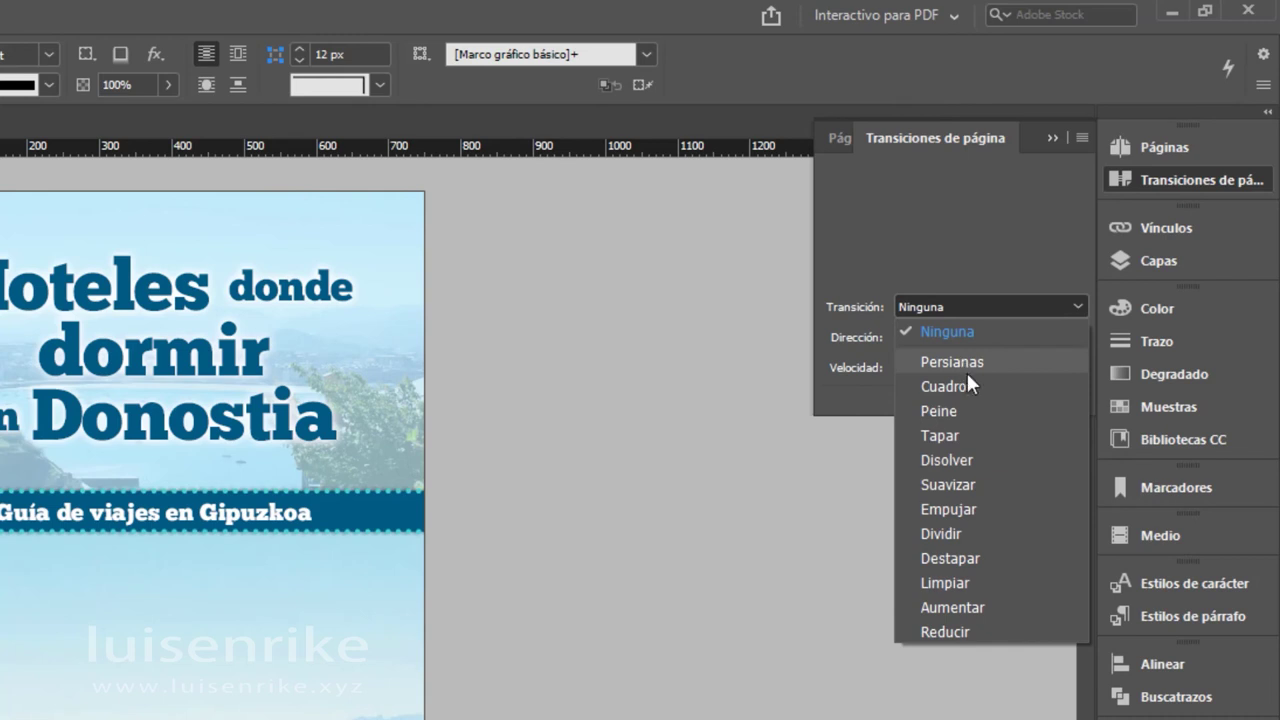
left_click(1000, 460)
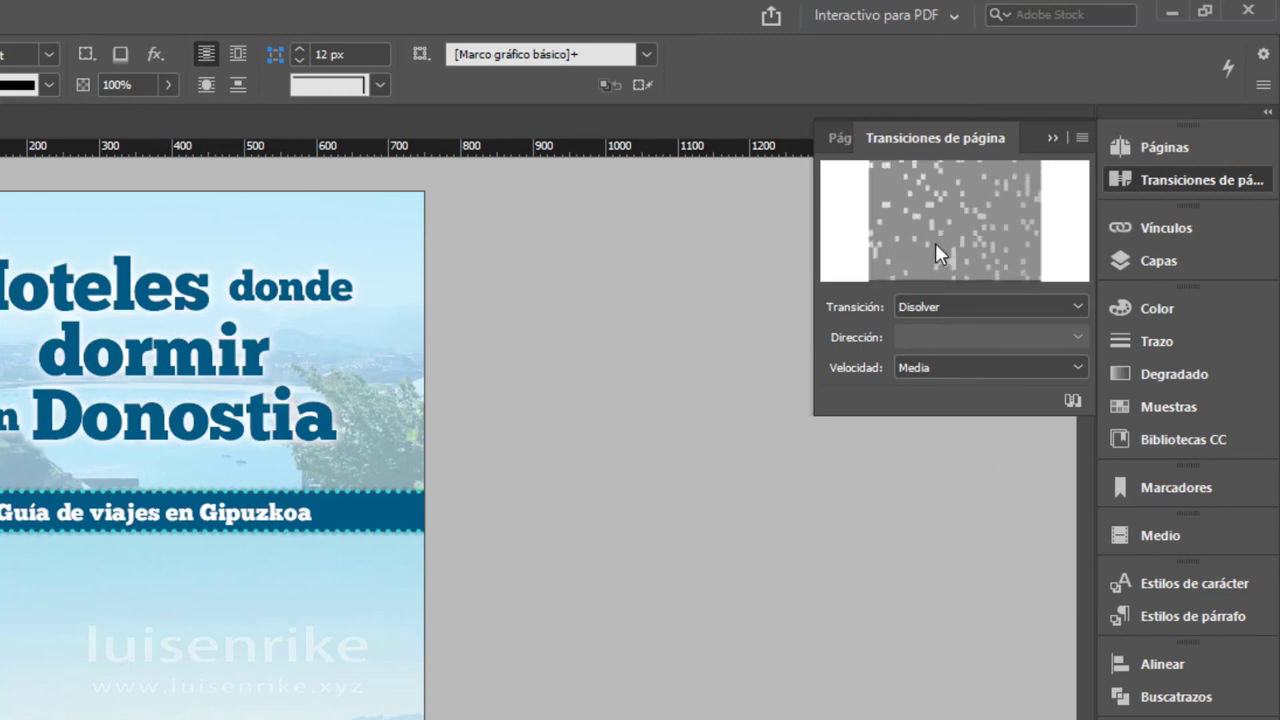
Change the cover's page transition to Empujar, with direction Izquierda and speed Media
left_click(934, 307)
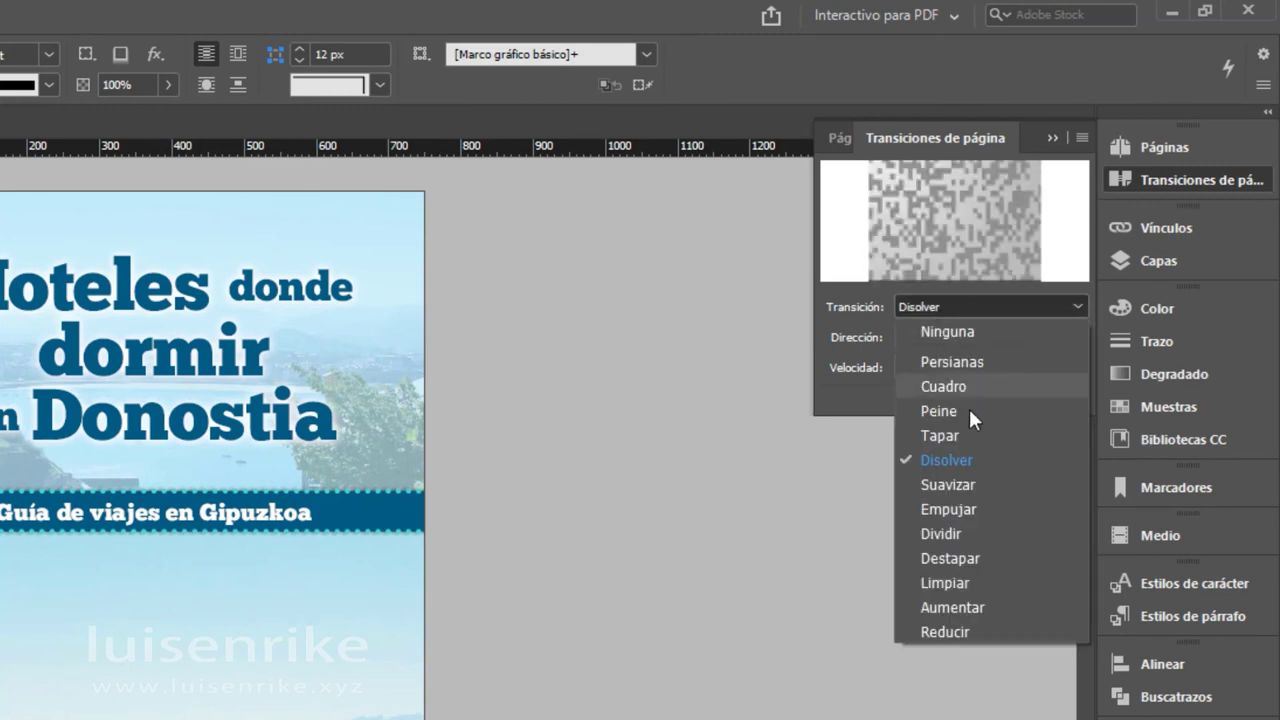
left_click(984, 509)
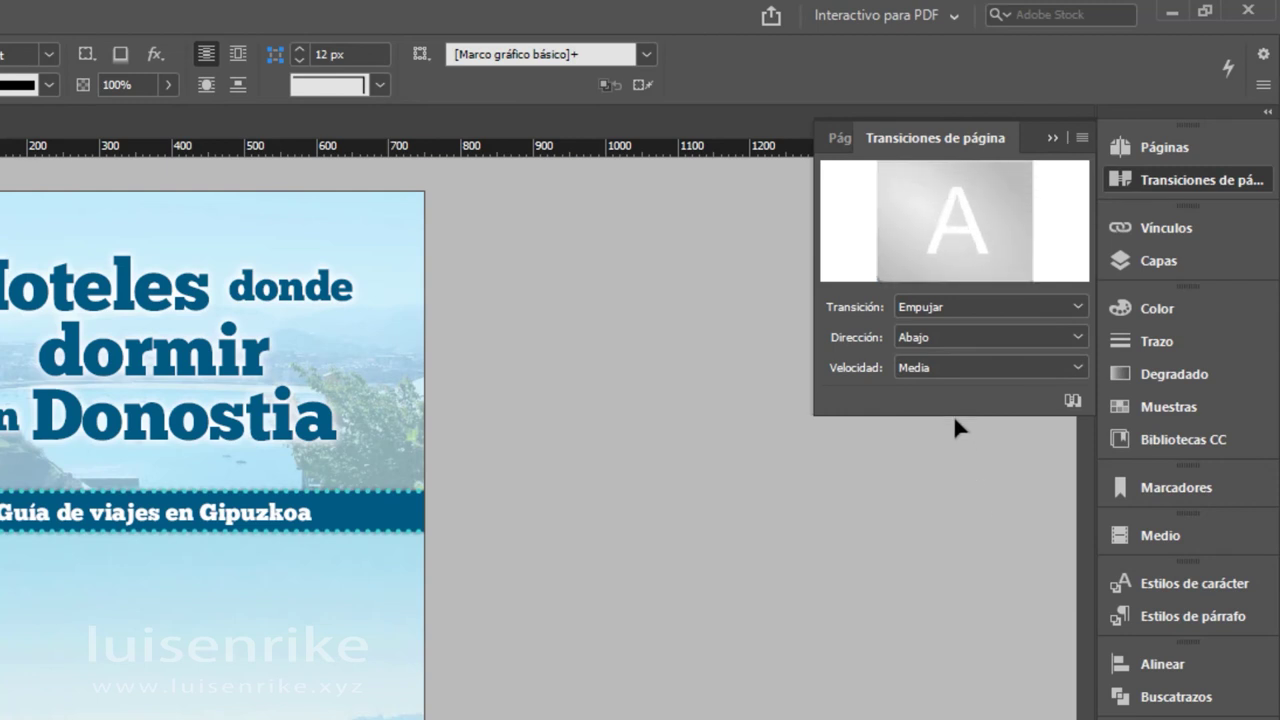
left_click(913, 342)
left_click(996, 386)
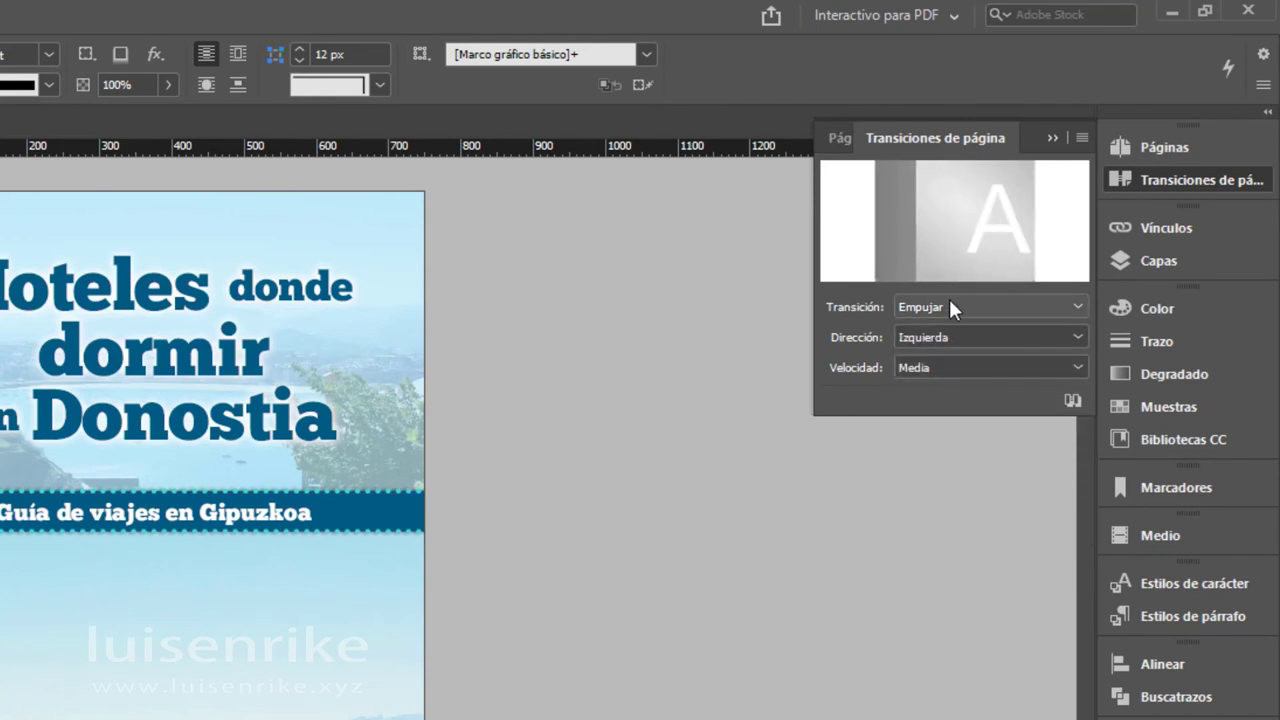
left_click(939, 367)
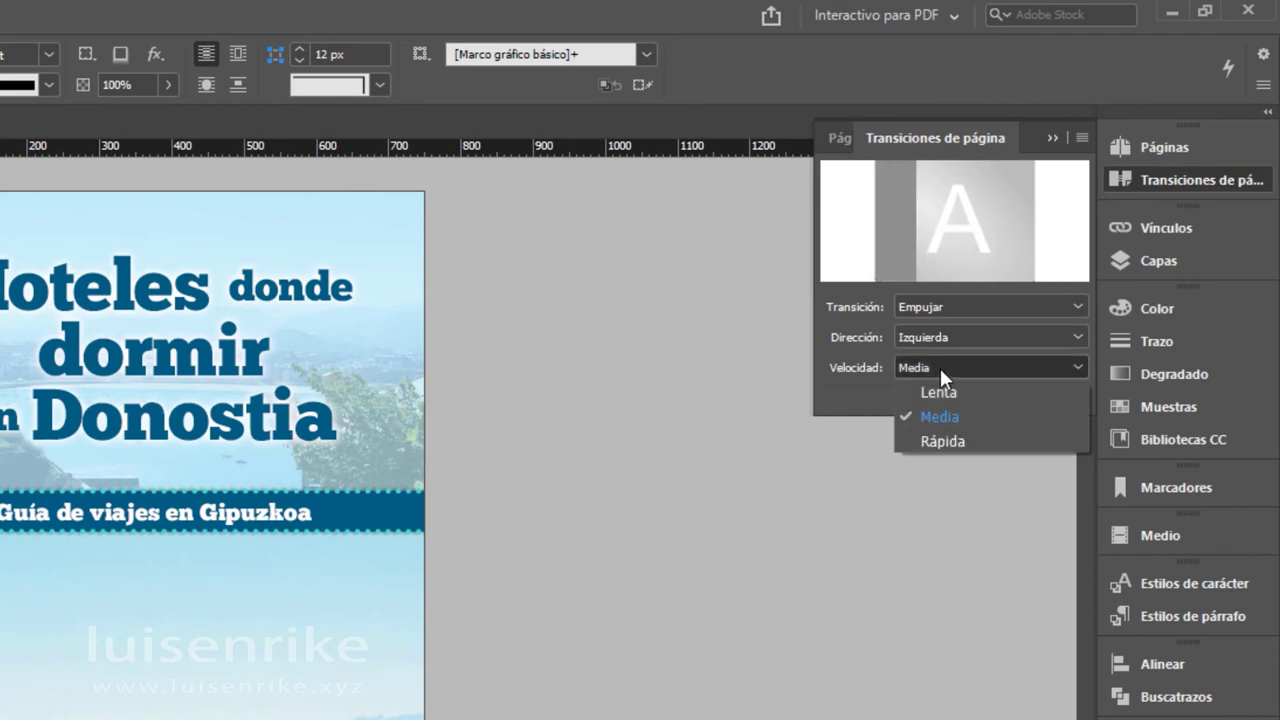
left_click(972, 417)
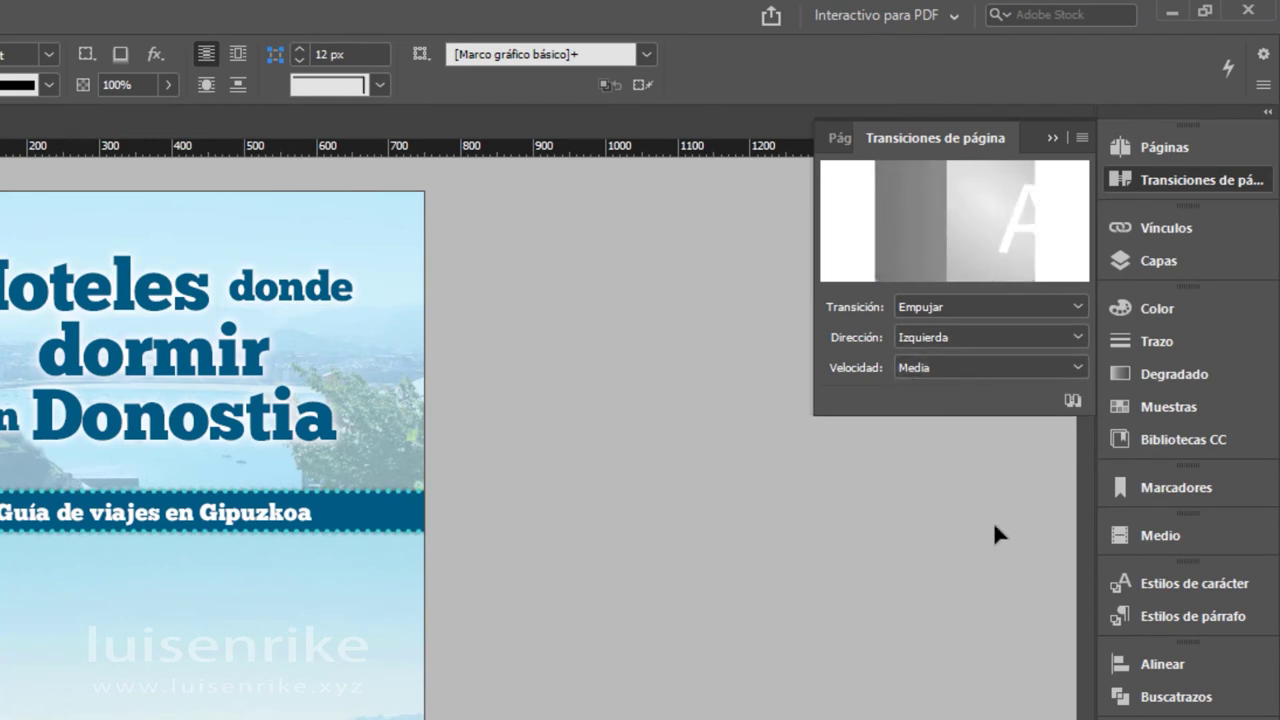
Select pages 1 through 18 and try to apply the cover's page transition to all spreads
left_click(1151, 143)
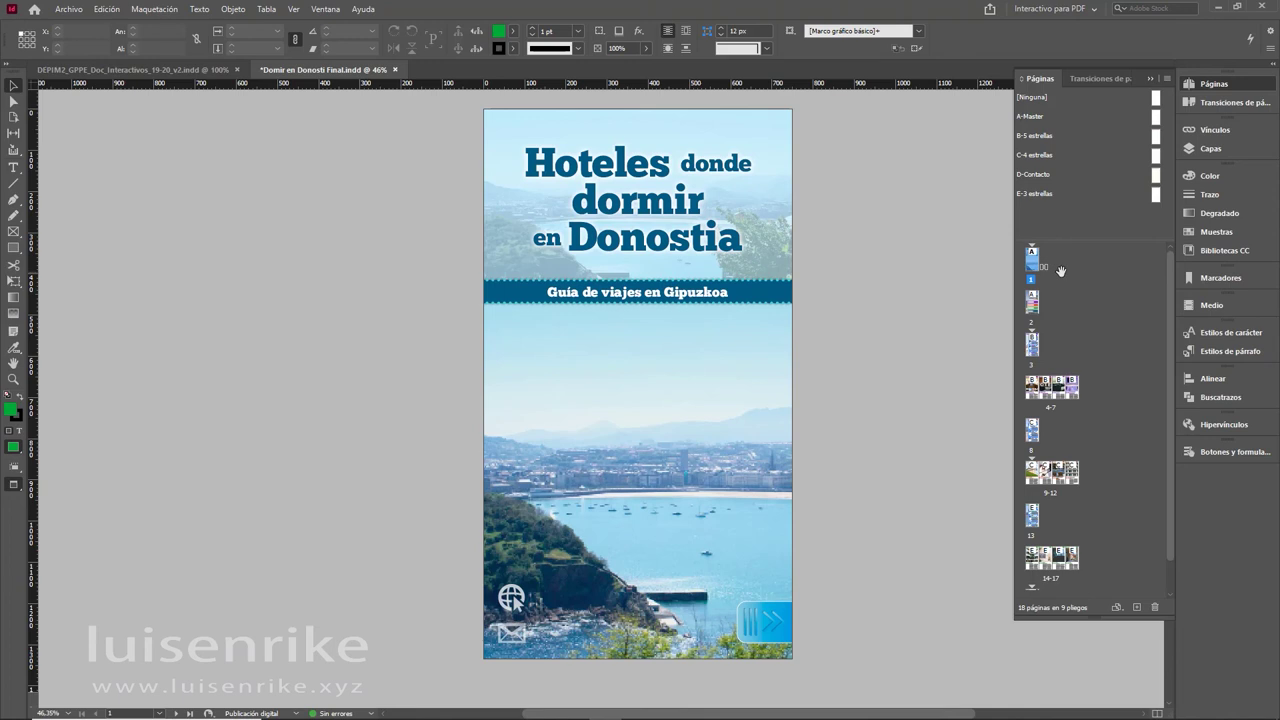
scroll(1108, 305, "down", 1)
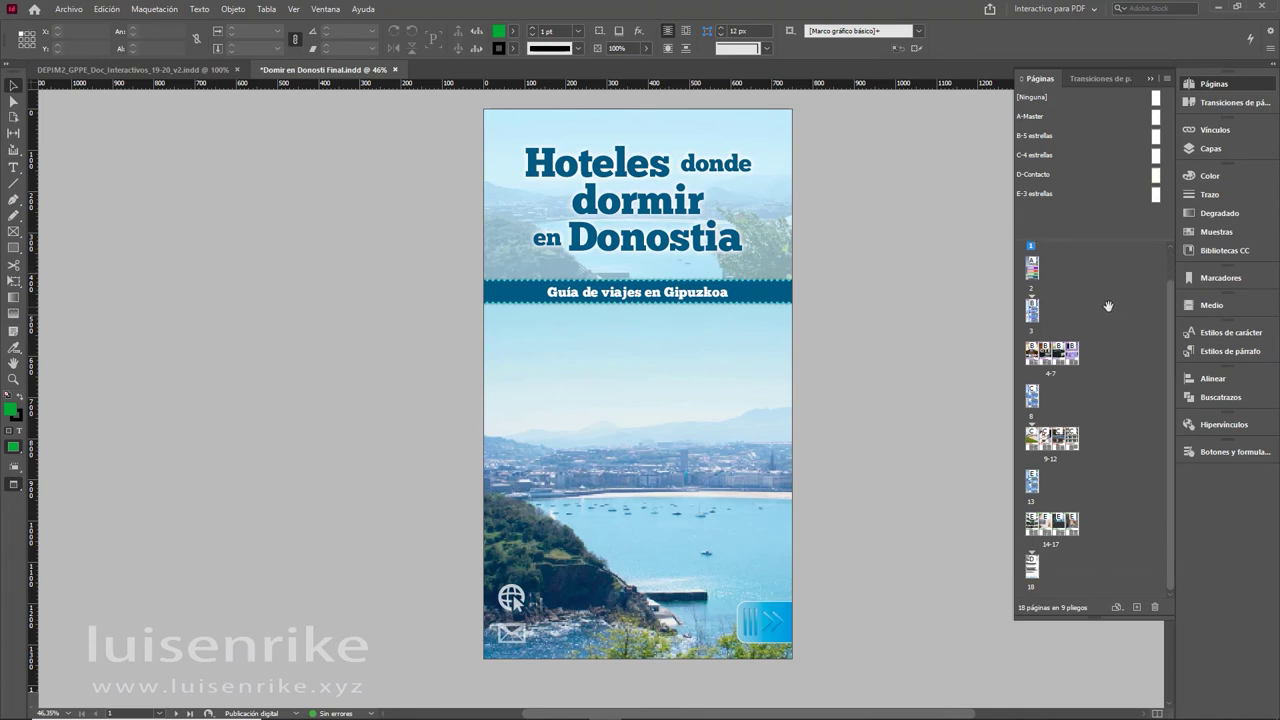
left_click(1032, 572, "shift")
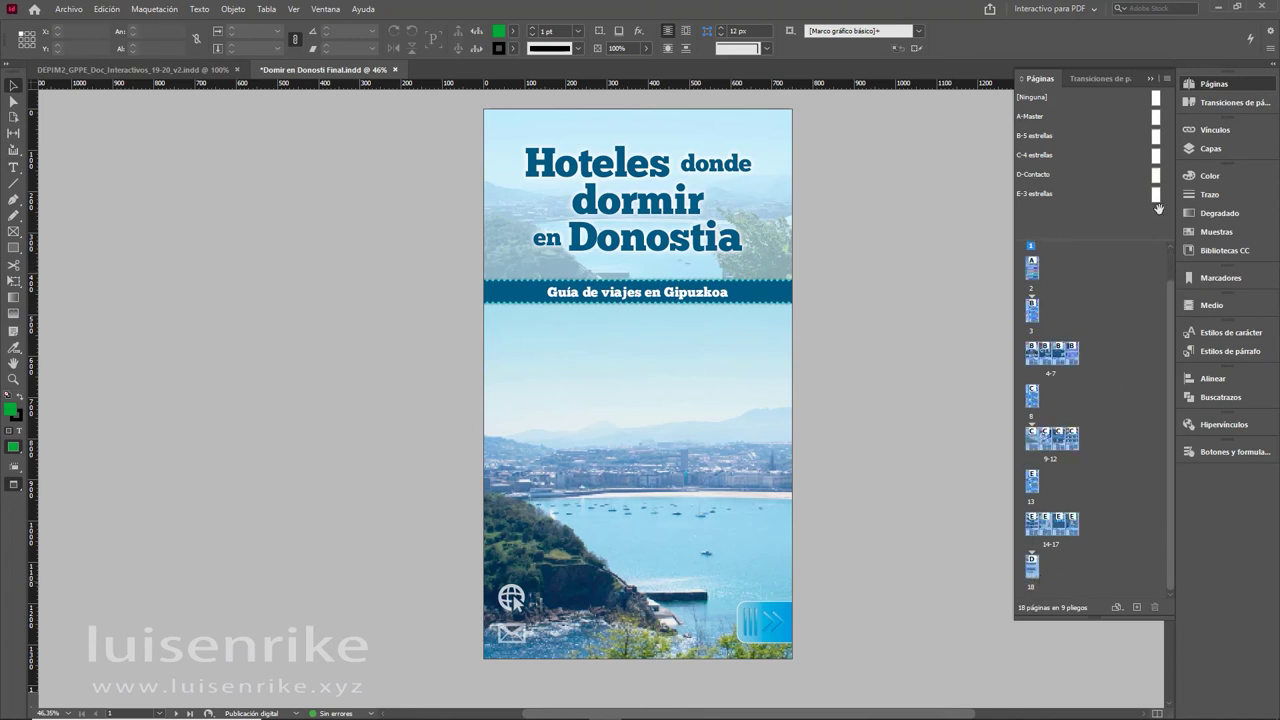
left_click(1205, 101)
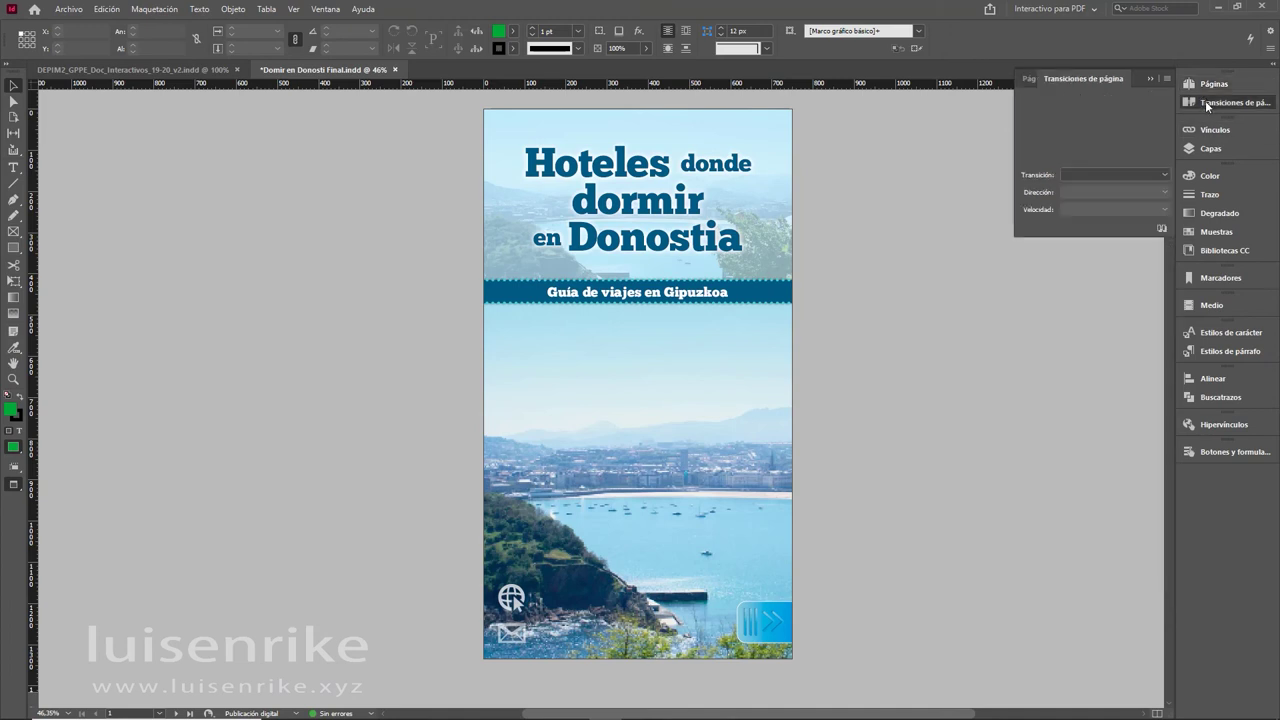
left_click(1161, 231)
left_click(1213, 83)
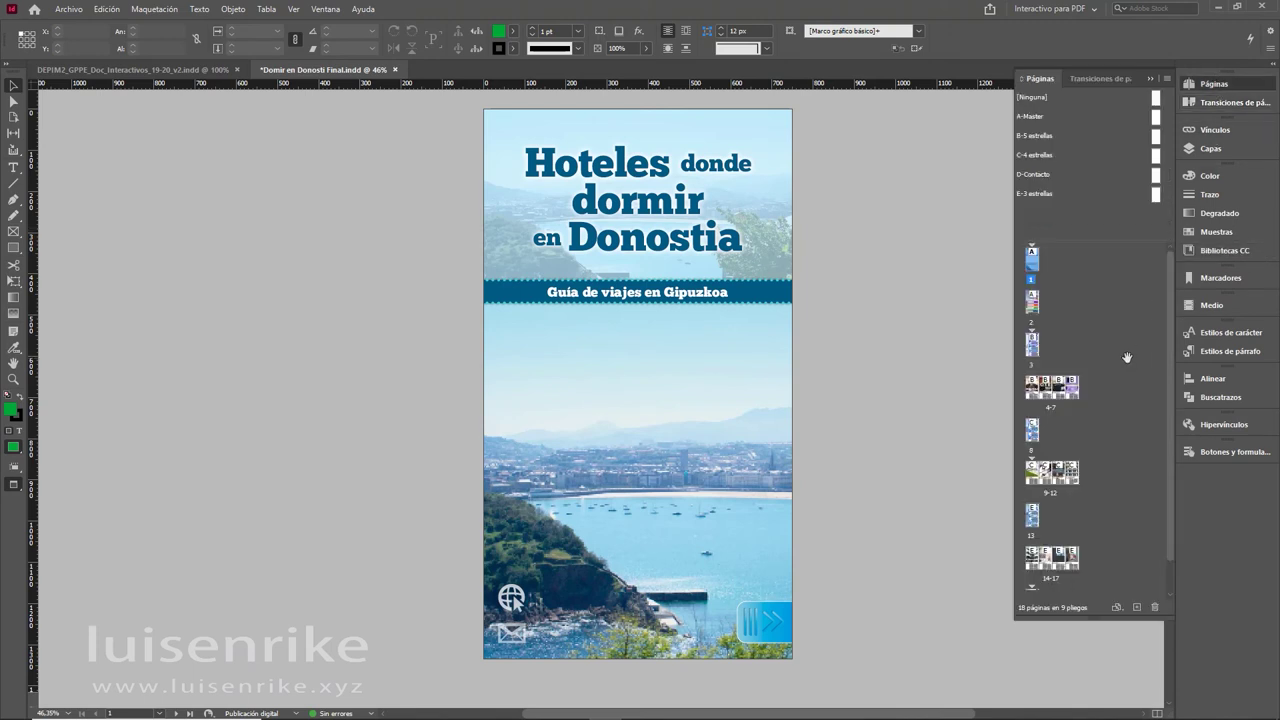
Set the page transition to Empujar with direction Izquierda, apply it to all spreads, and check the transition markers on the pages
left_click(1218, 102)
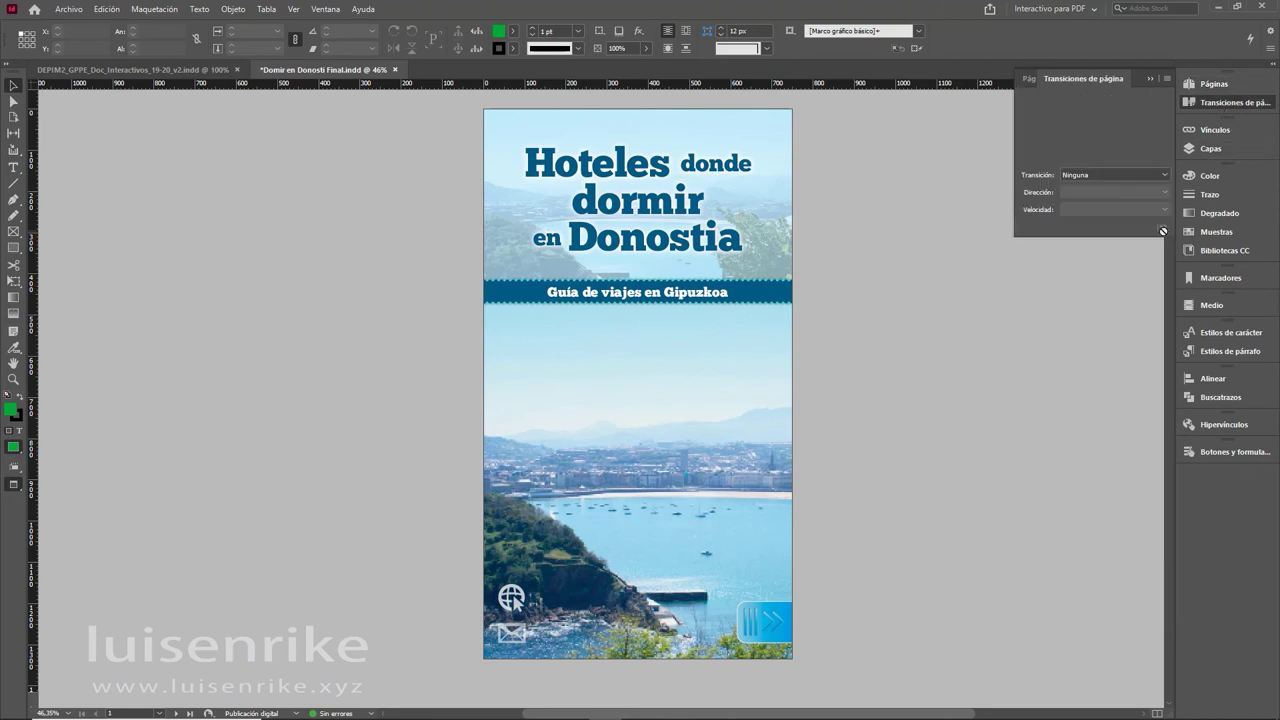
left_click(1124, 174)
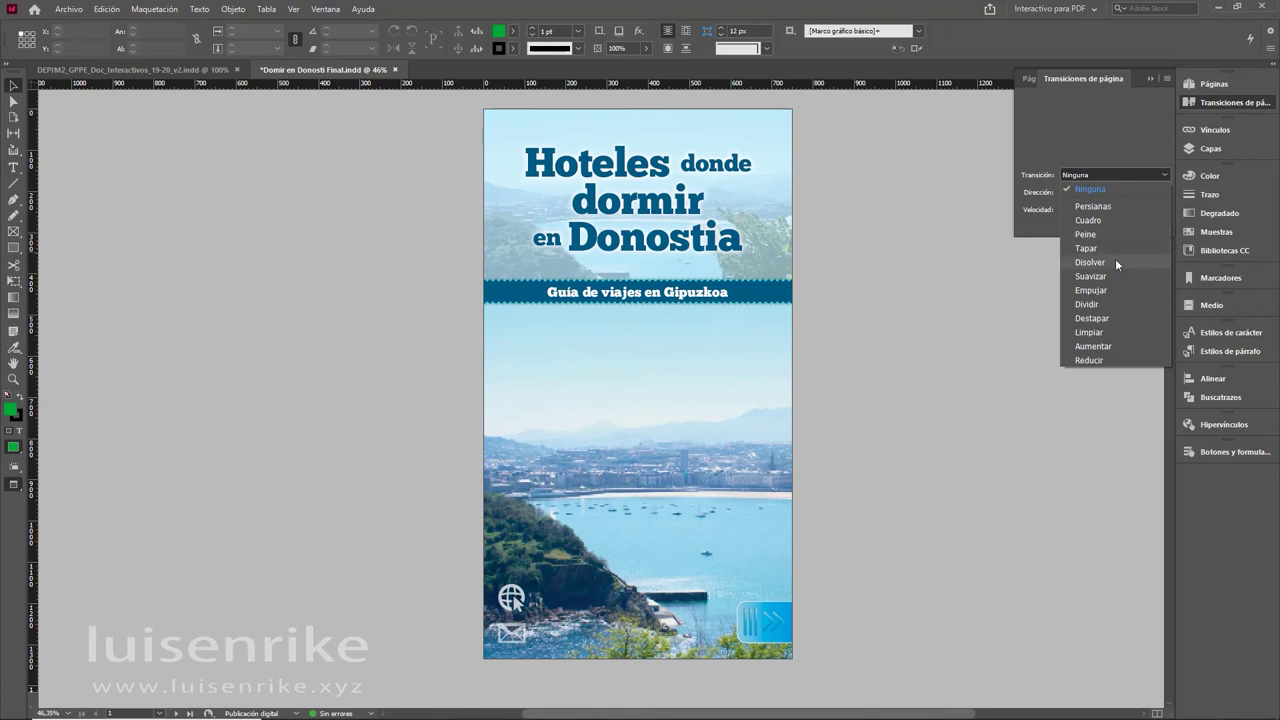
left_click(1123, 289)
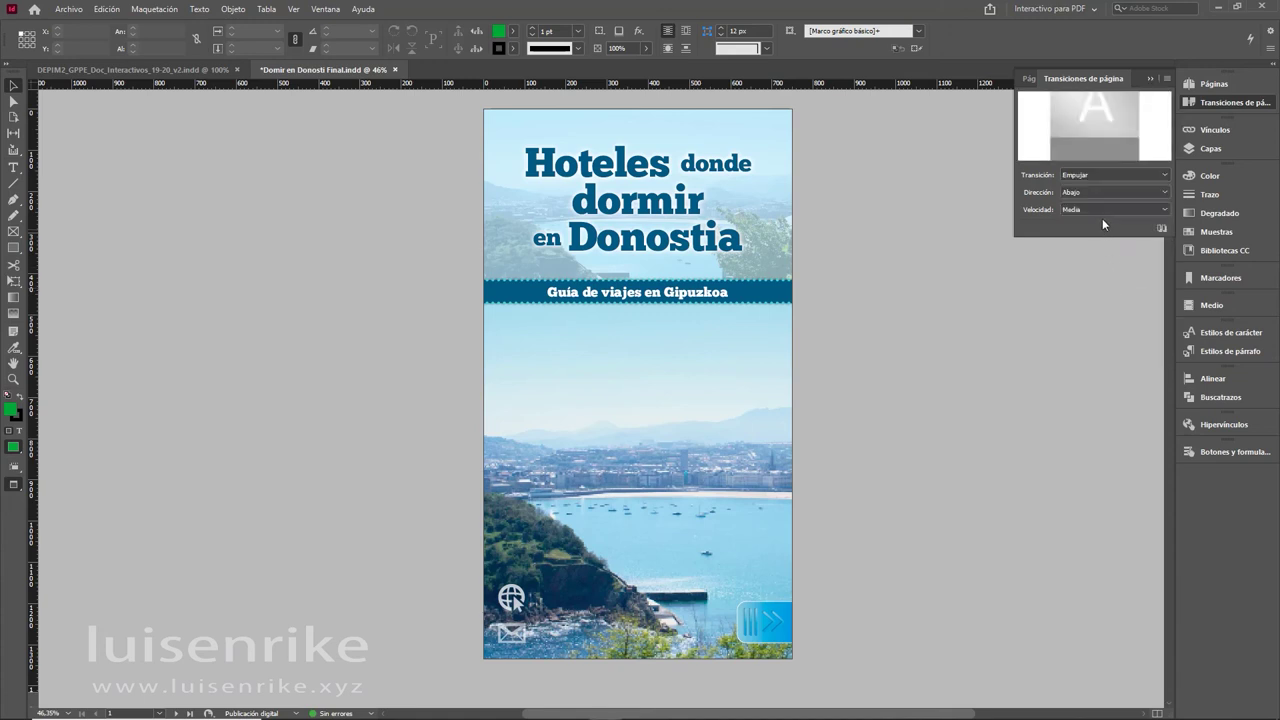
left_click(1100, 192)
left_click(1082, 208)
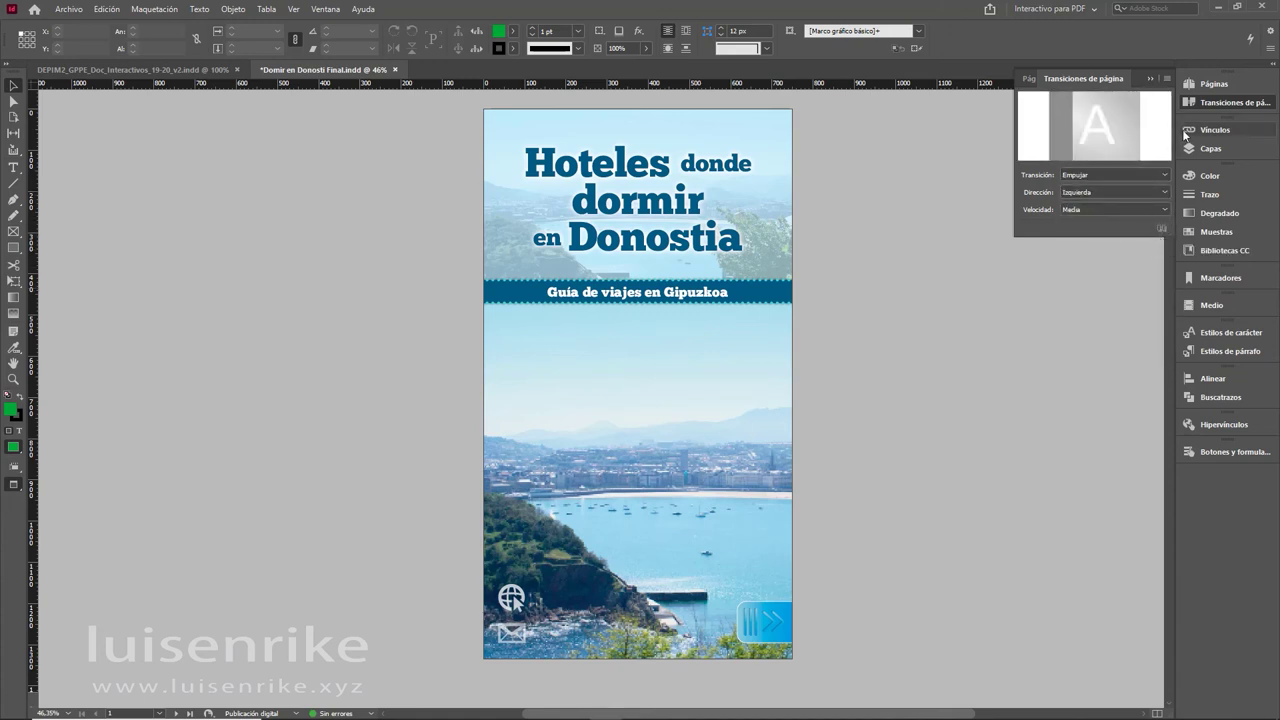
left_click(1208, 85)
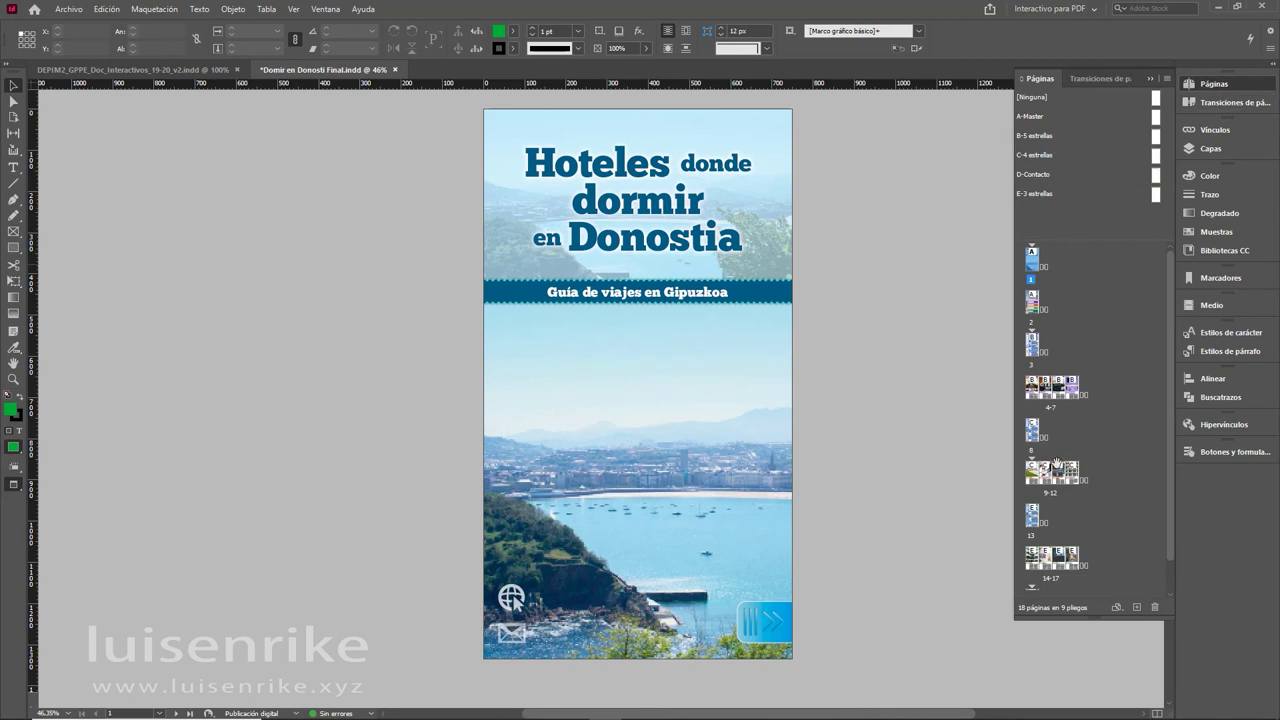
scroll(1069, 401, "down", 1)
scroll(1069, 401, "up", 1)
Export all pages as the interactive PDF Domir en Donosti Final, replacing the existing file and taking page transitions from the document
key("ctrl+e")
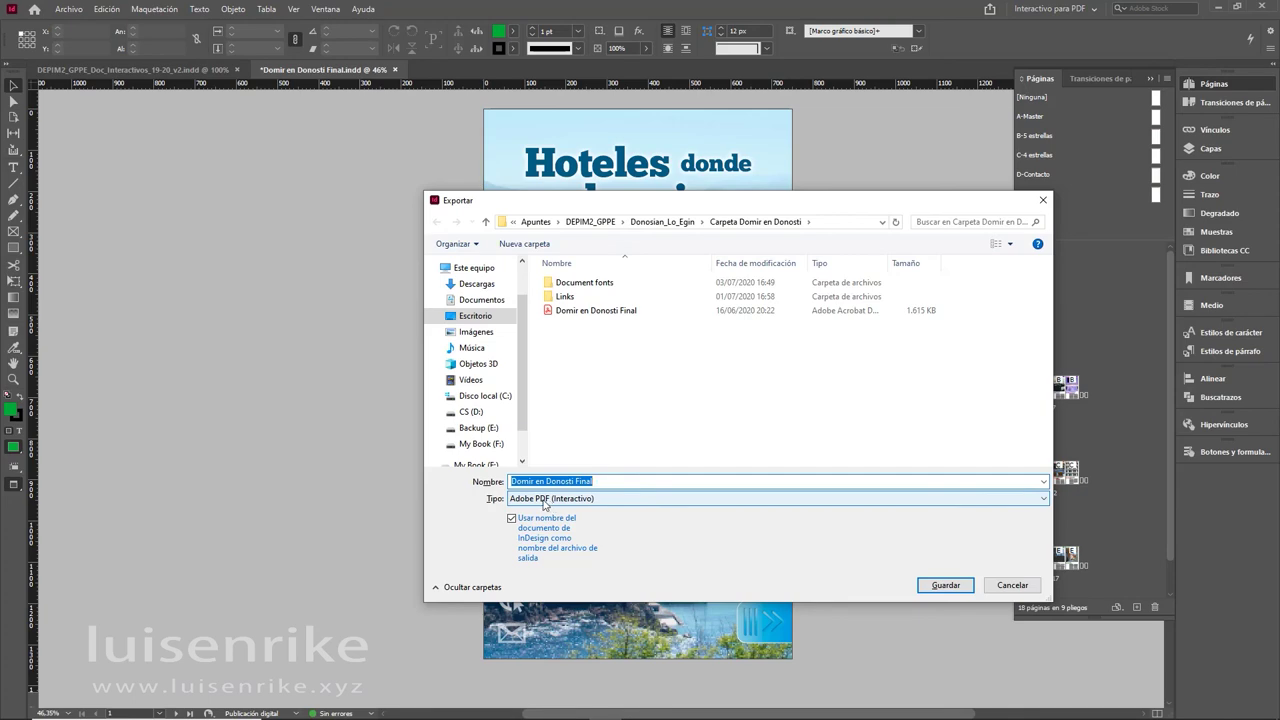
left_click(940, 585)
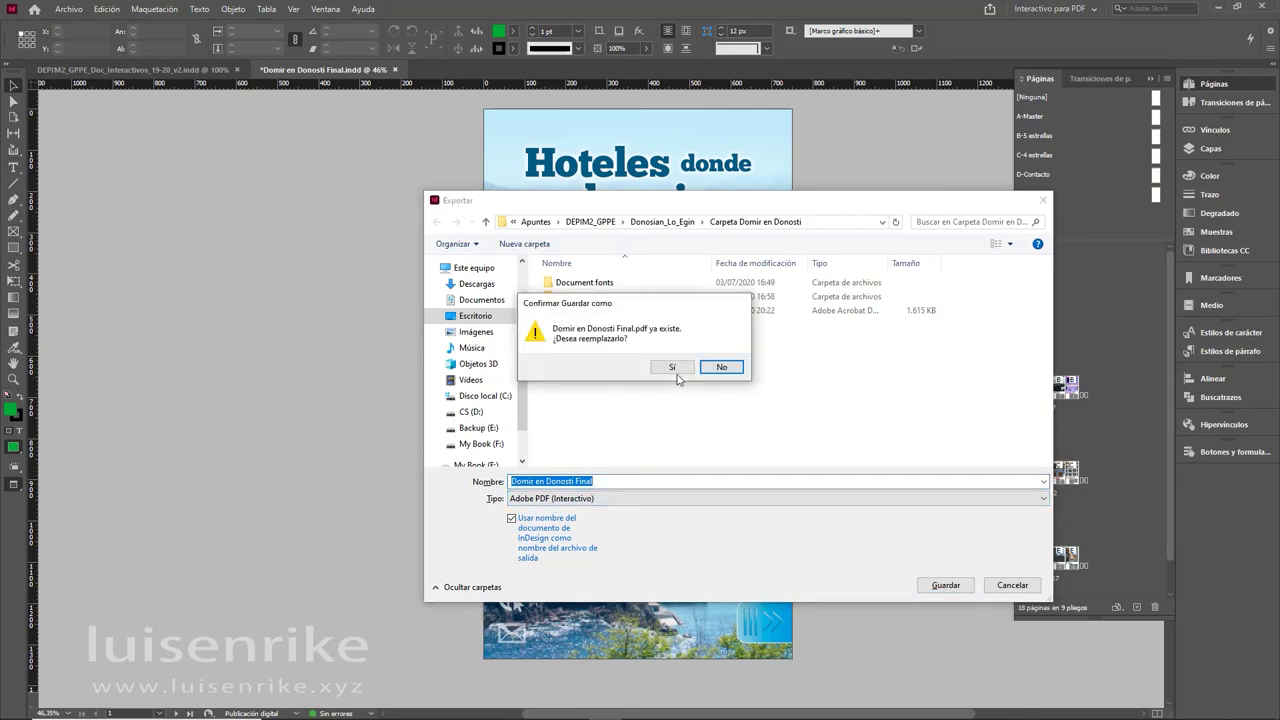
left_click(672, 367)
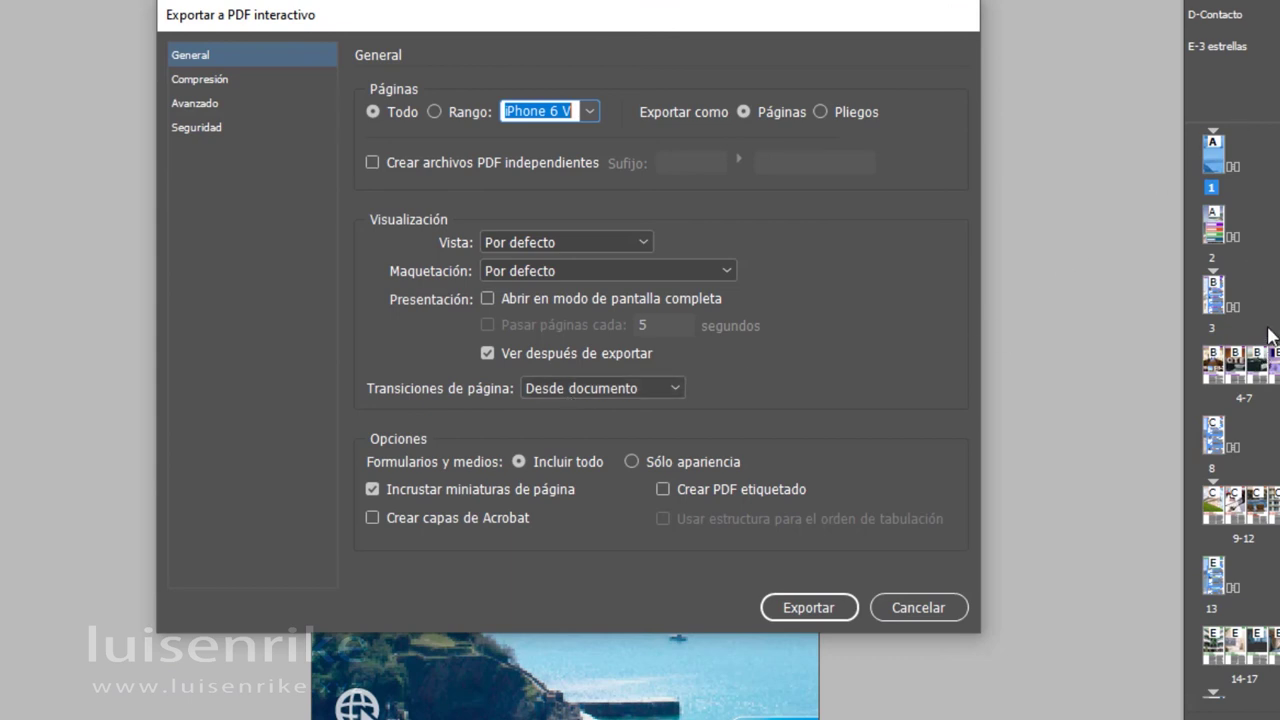
left_click(675, 390)
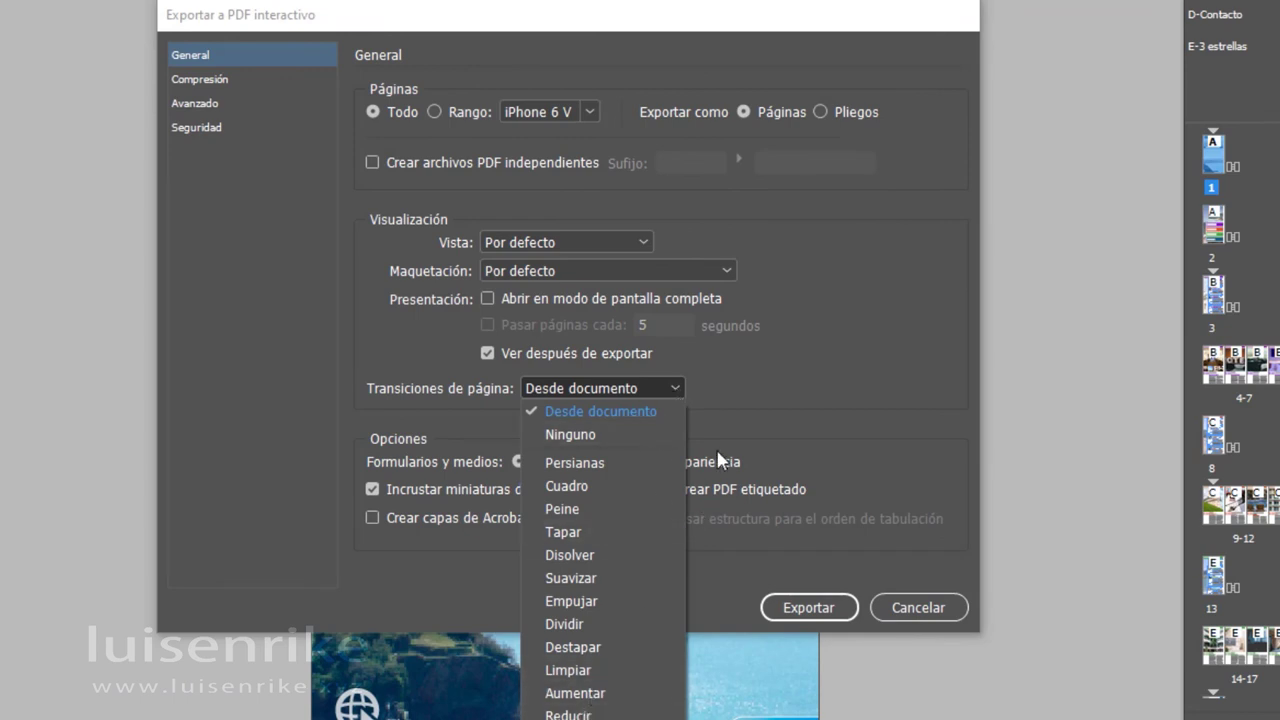
left_click(838, 383)
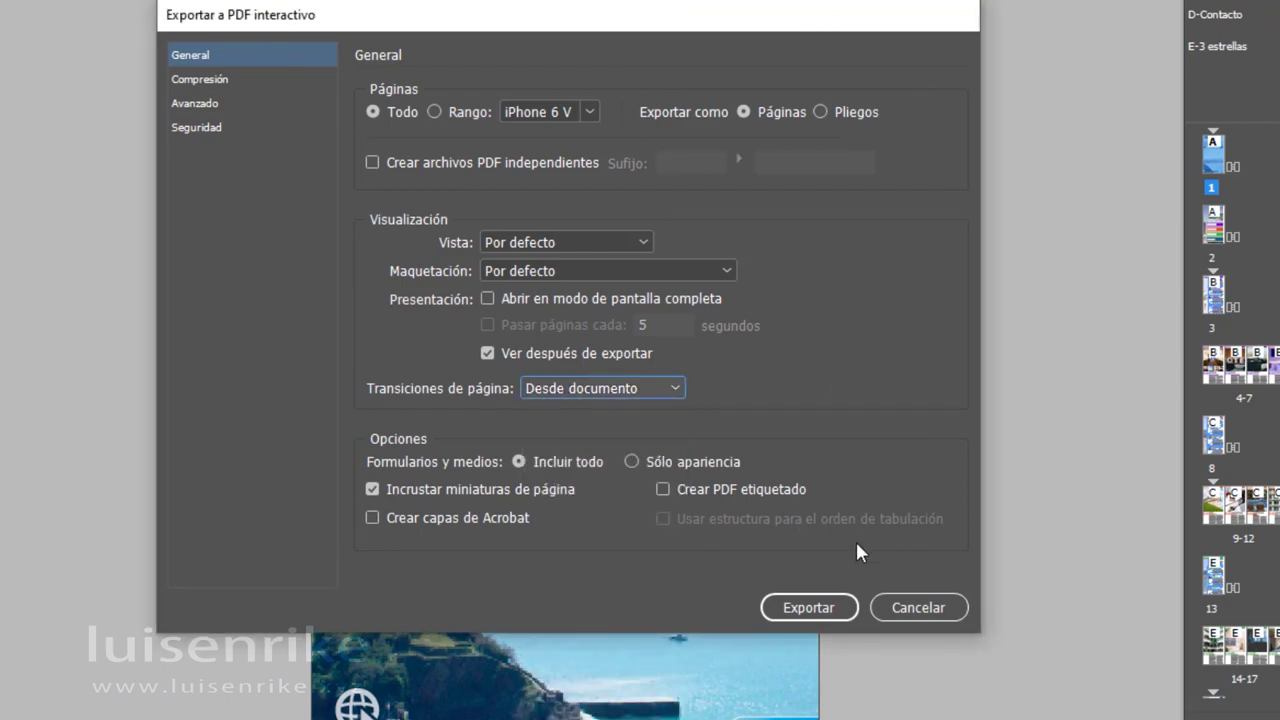
left_click(812, 609)
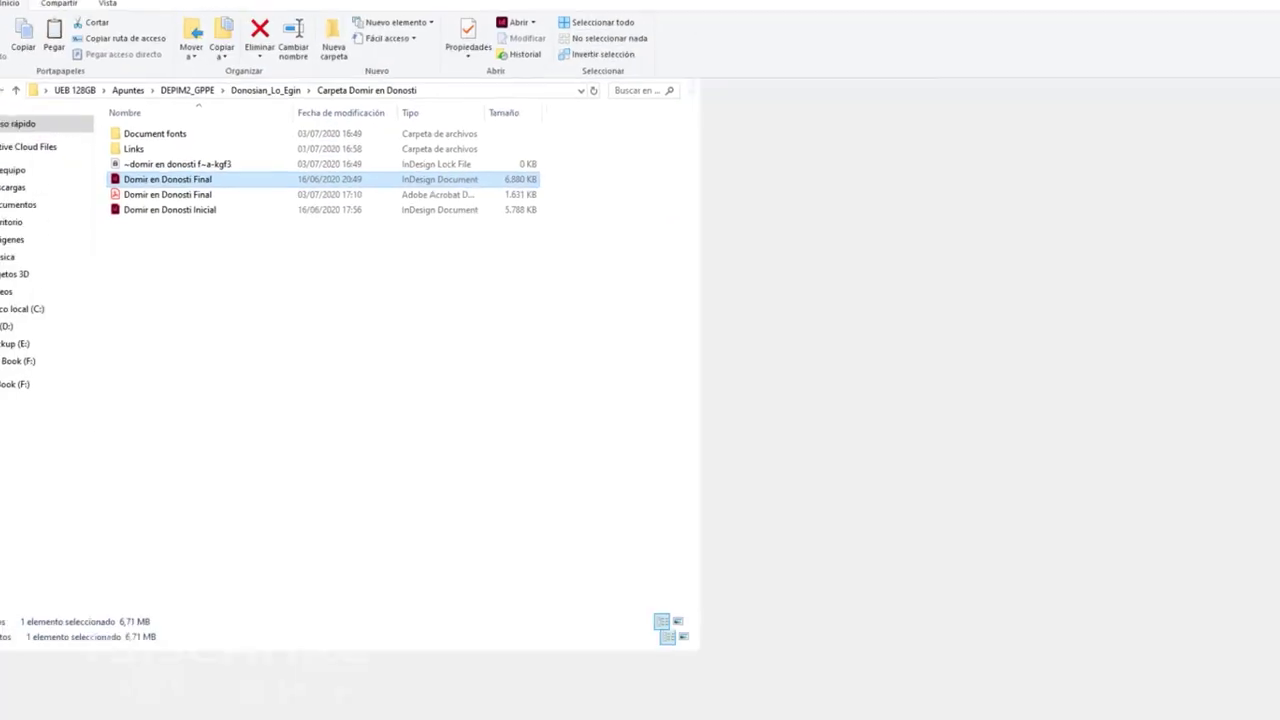
In File Explorer, open the exported Domir en Donosti Final PDF with Adobe Acrobat DC and show it in full screen
key("super+Up")
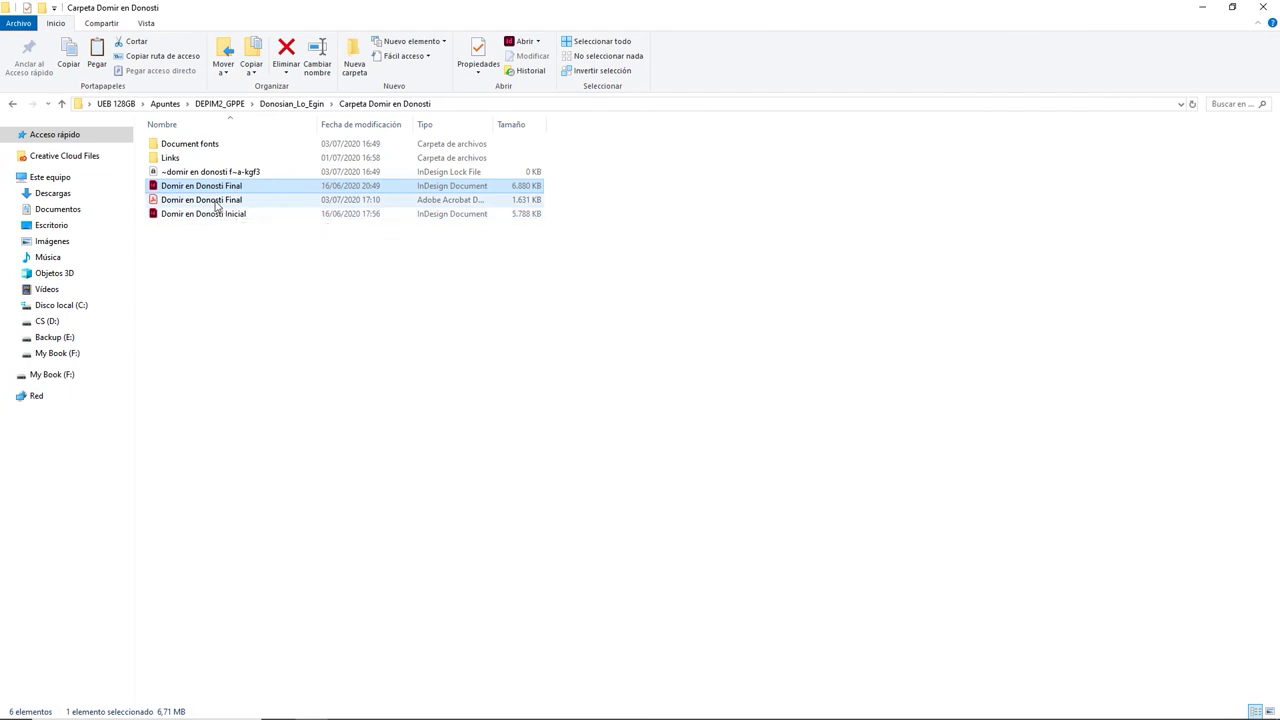
right_click(215, 203)
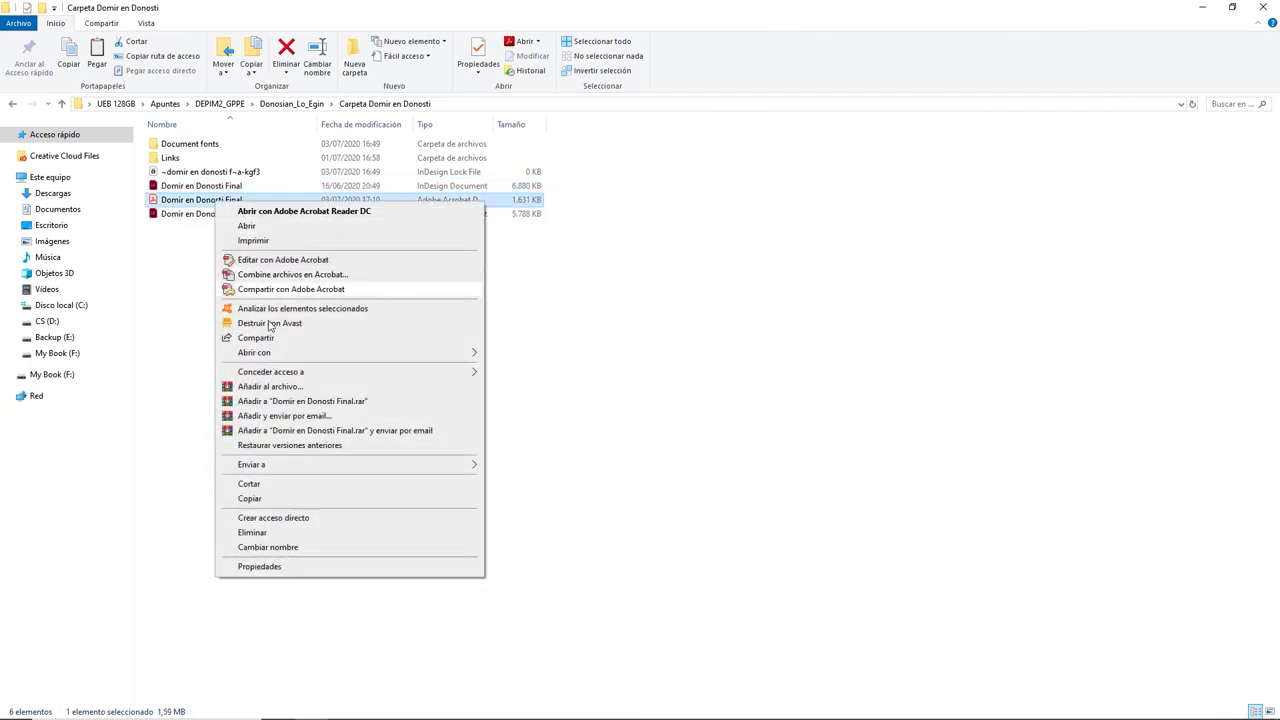
mouse_move(277, 359)
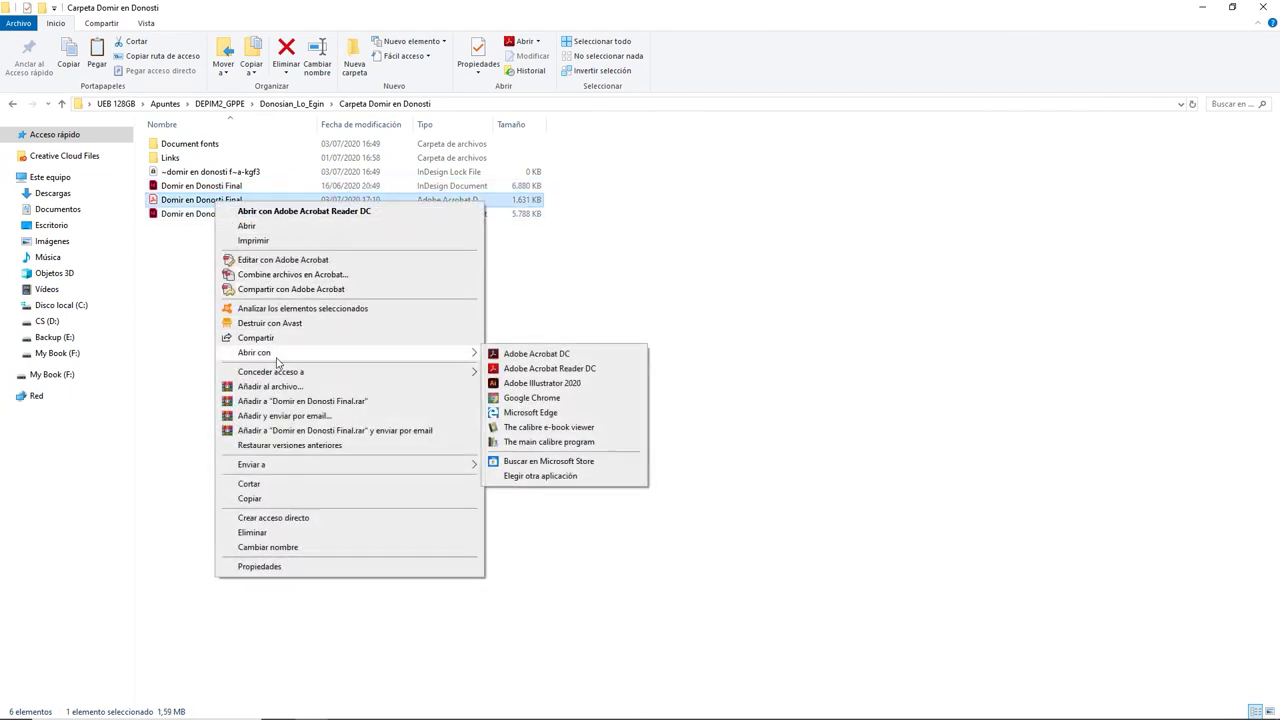
left_click(560, 354)
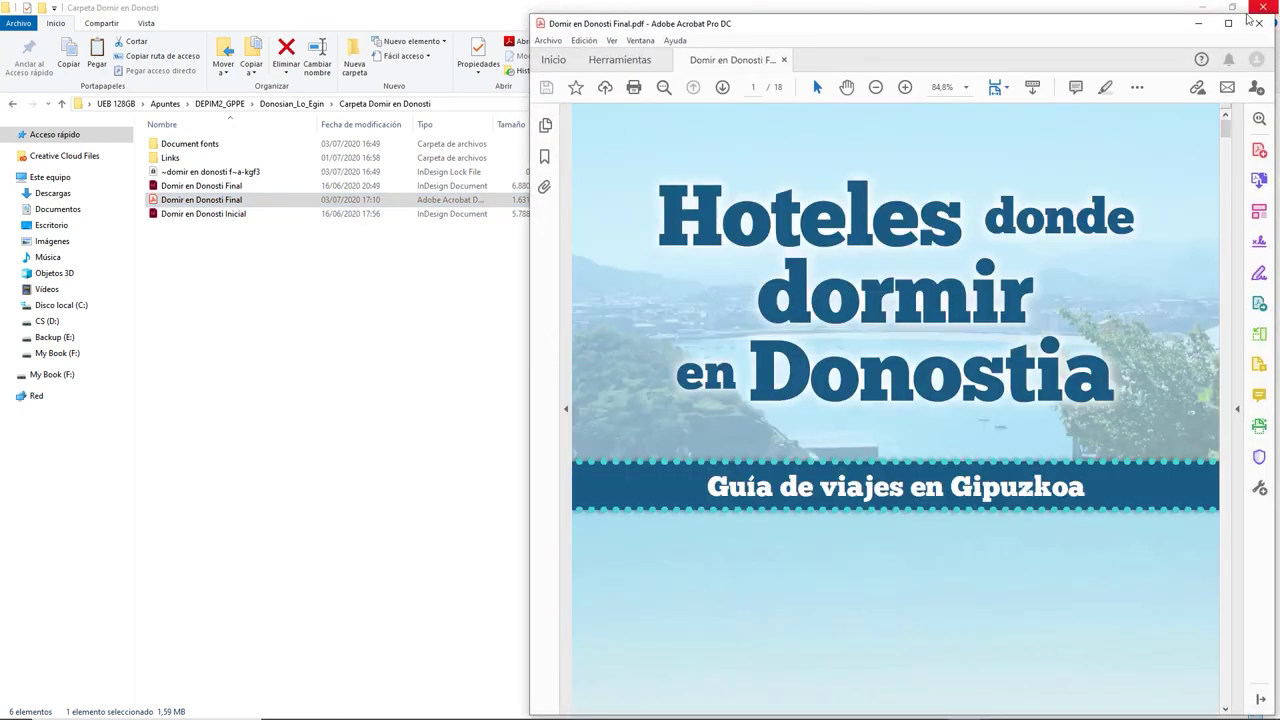
left_click(1228, 22)
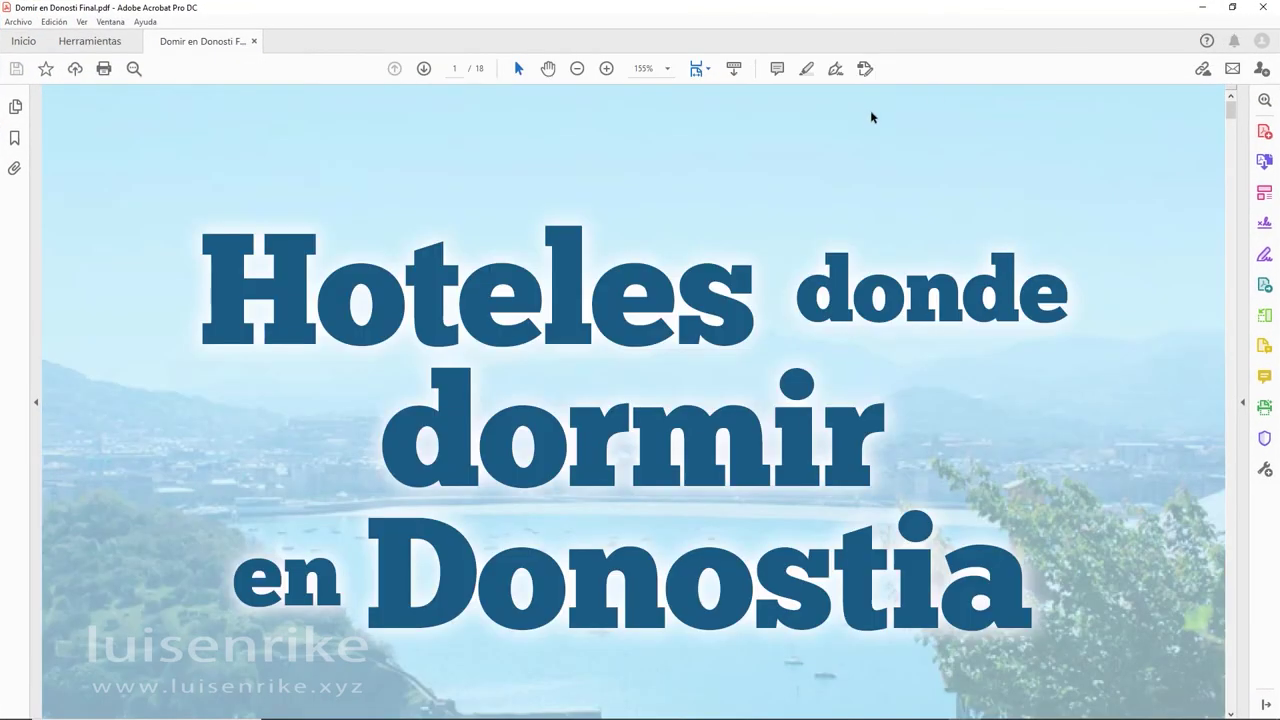
key("ctrl+l")
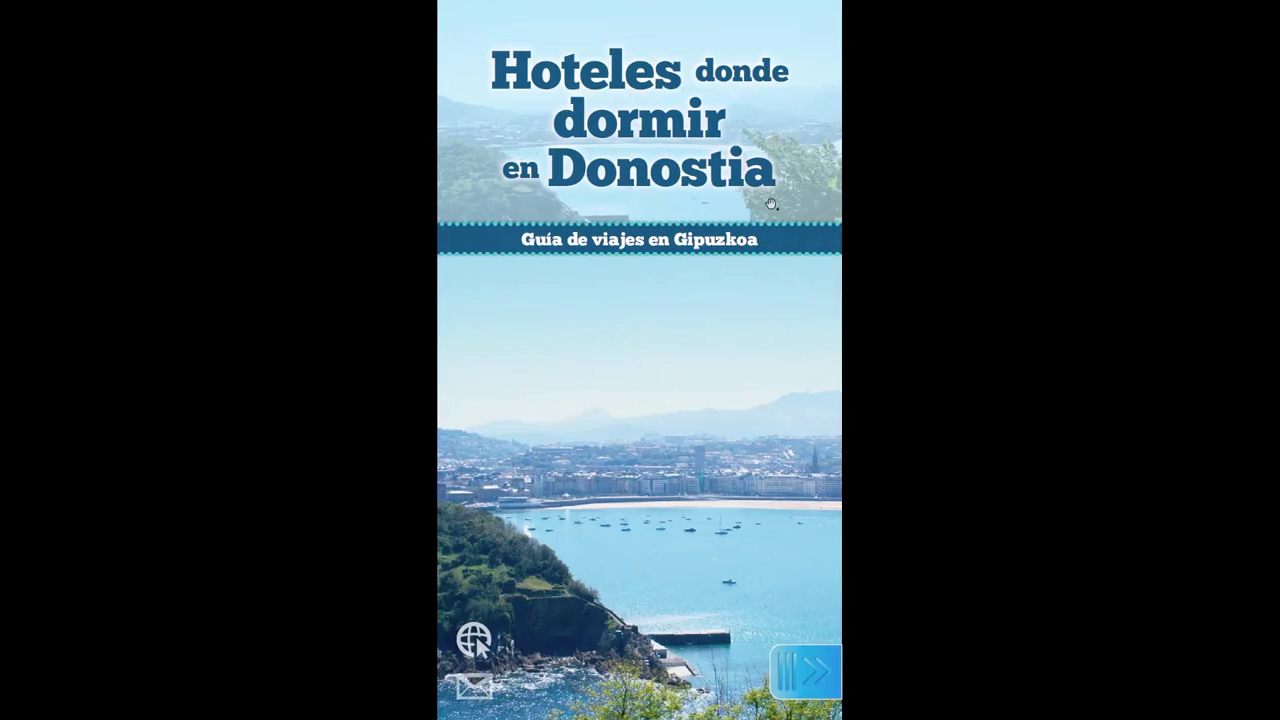
Navigate from the cover through the 5 Estrellas menu entry to the María Cristina hotel page
left_click(667, 262)
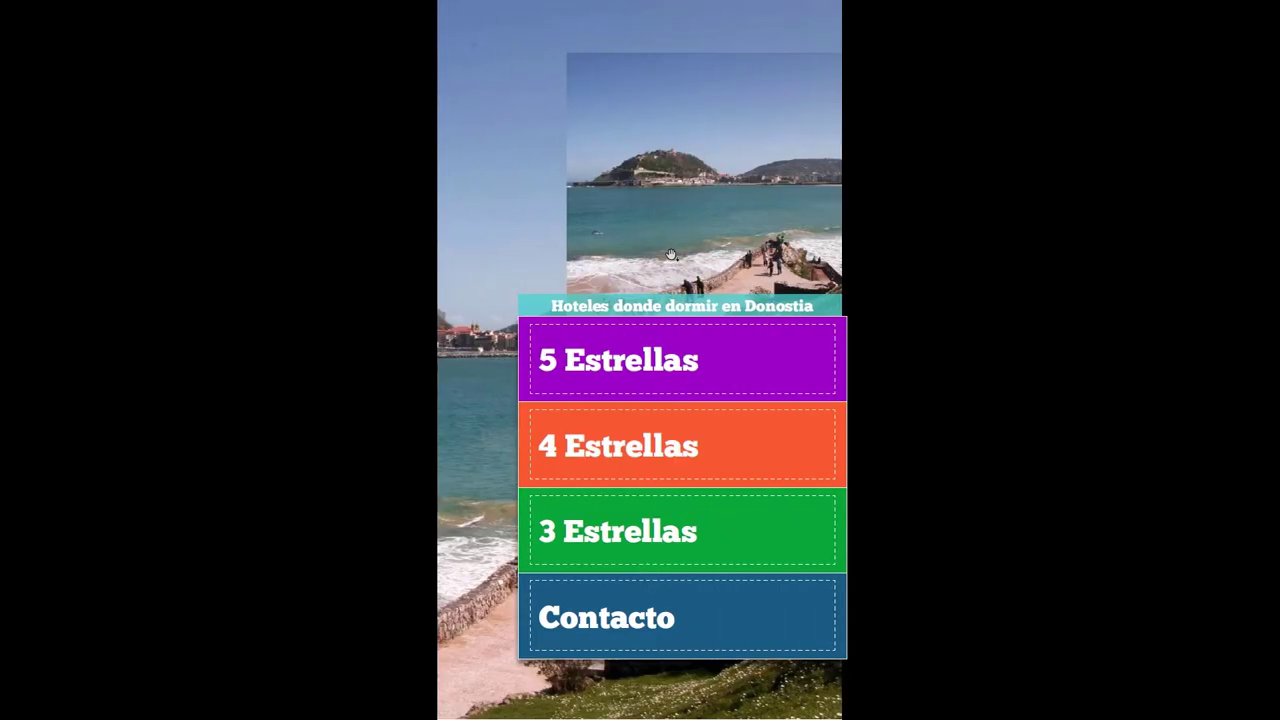
left_click(630, 371)
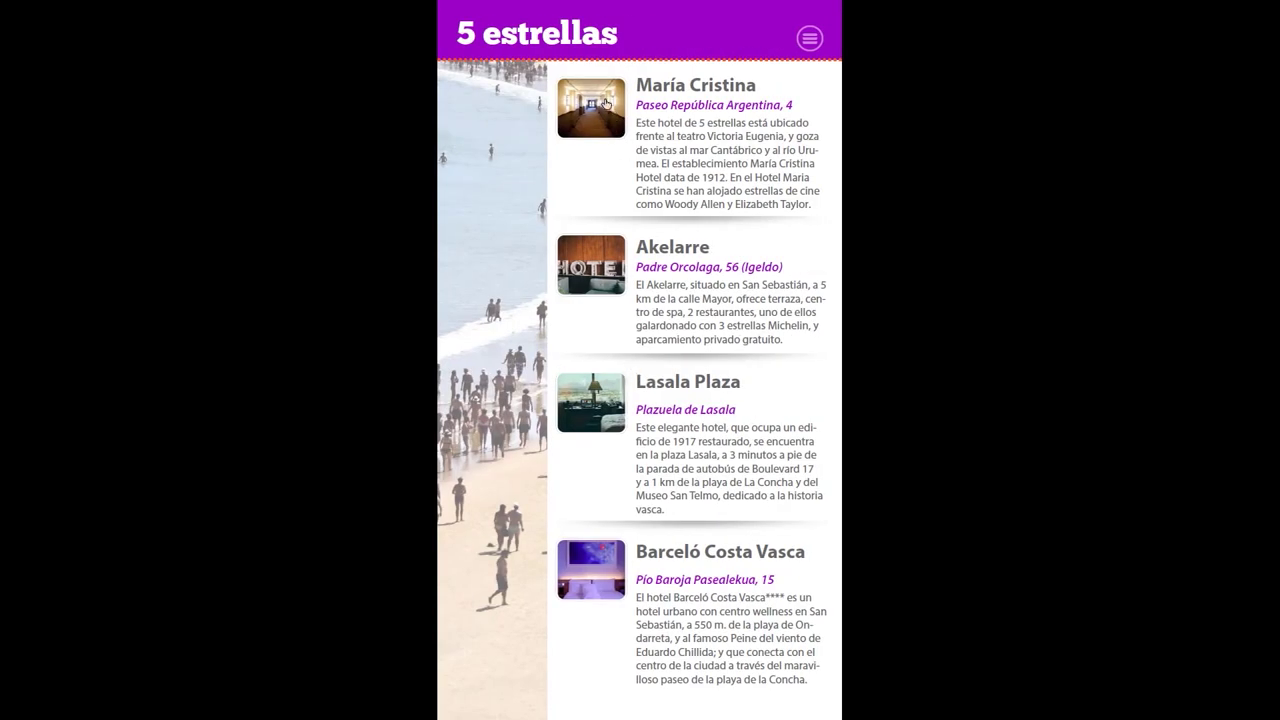
left_click(686, 141)
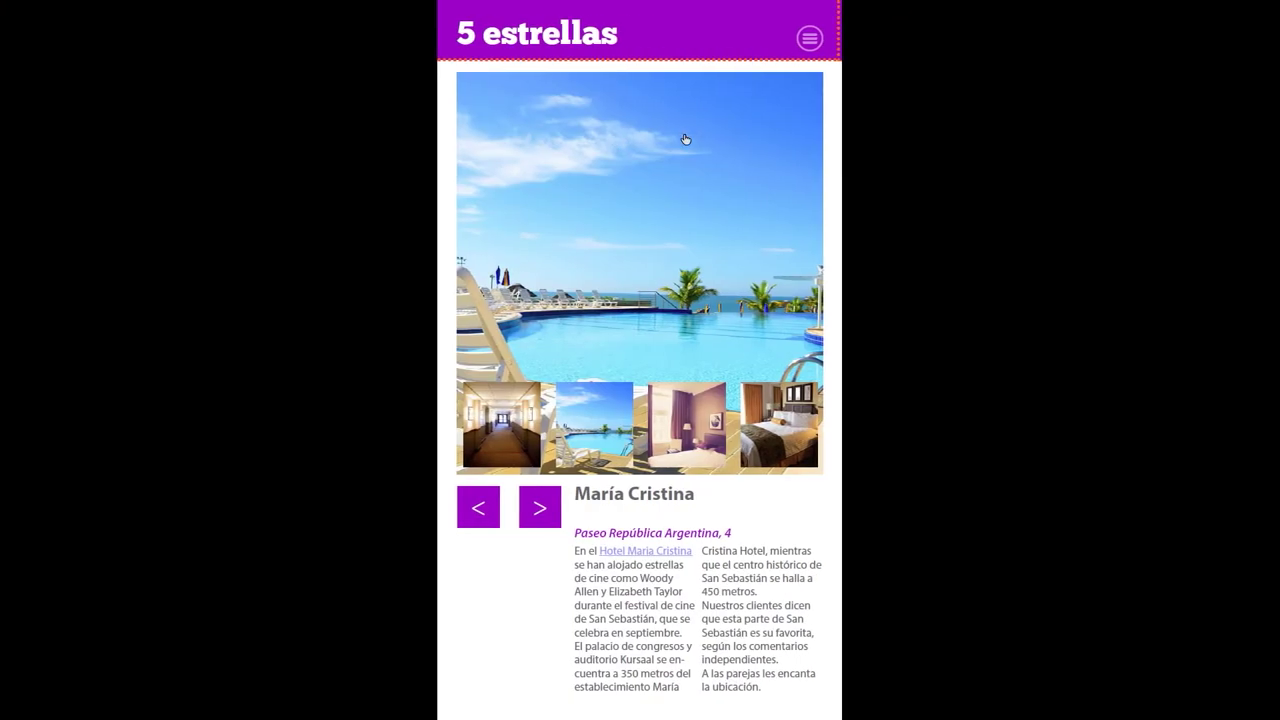
Test the page arrows and transitions by advancing from María Cristina to Lasala Plaza and returning
left_click(548, 513)
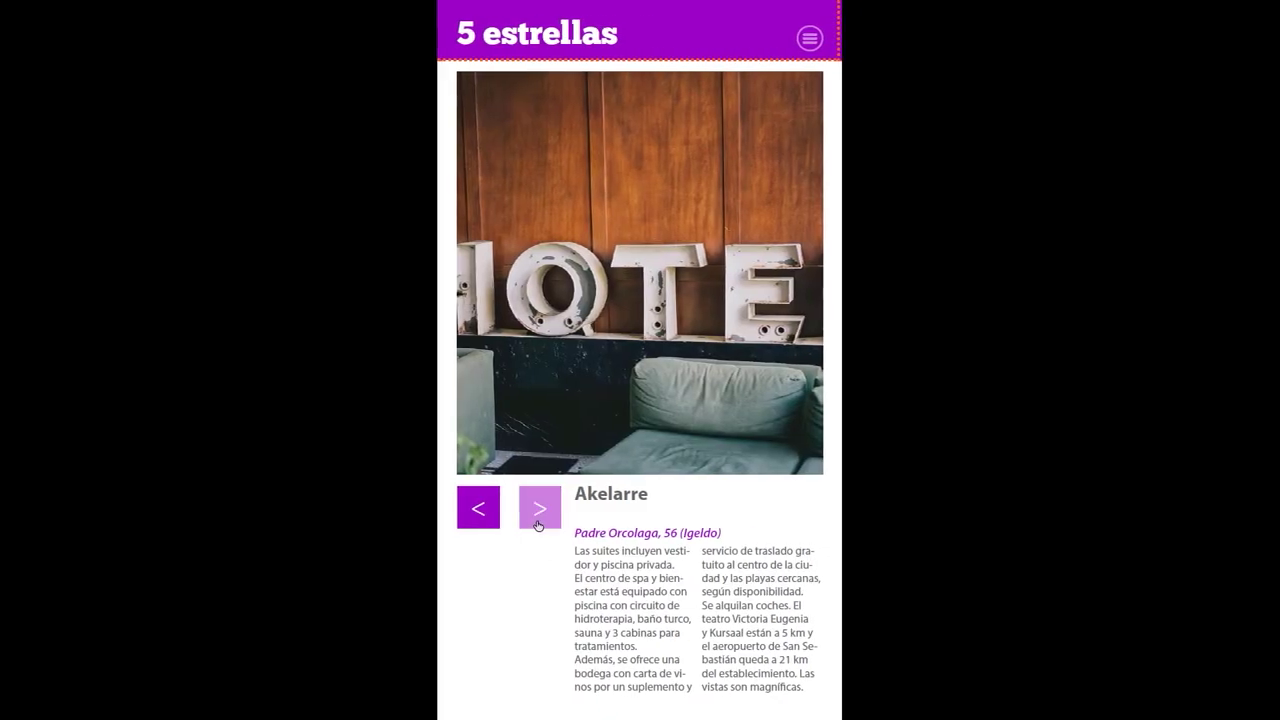
left_click(534, 523)
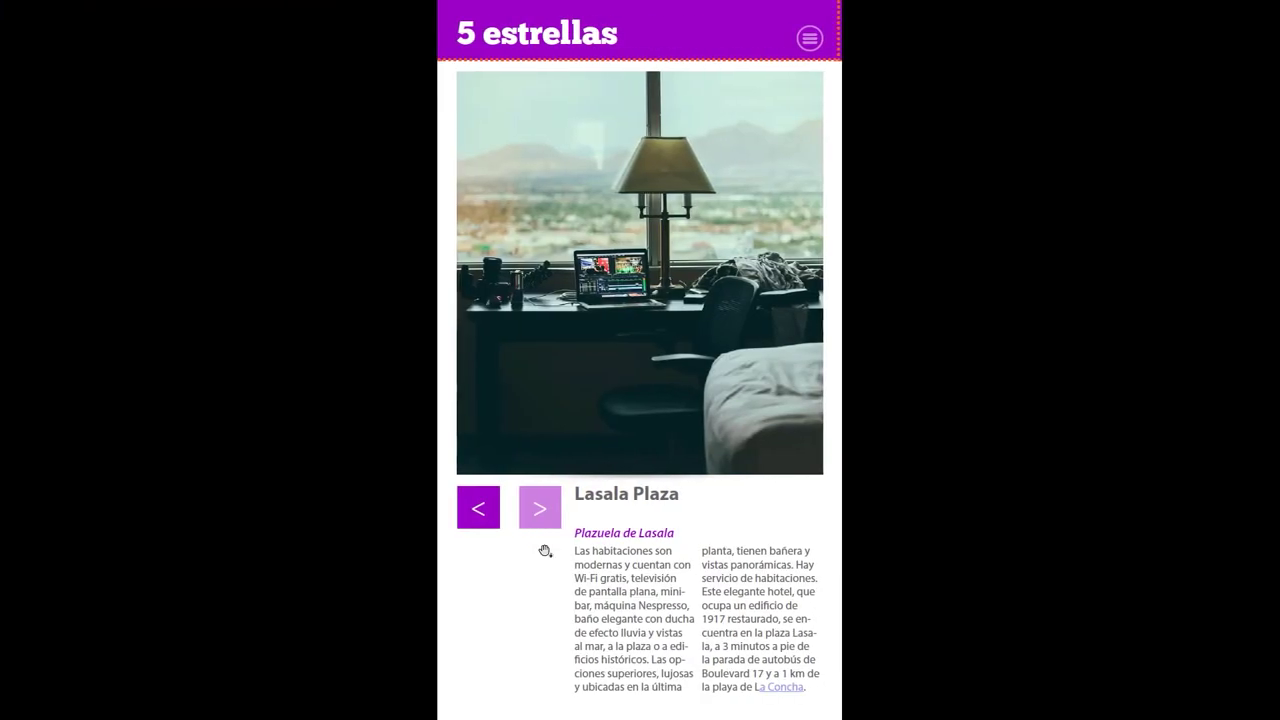
left_click(481, 526)
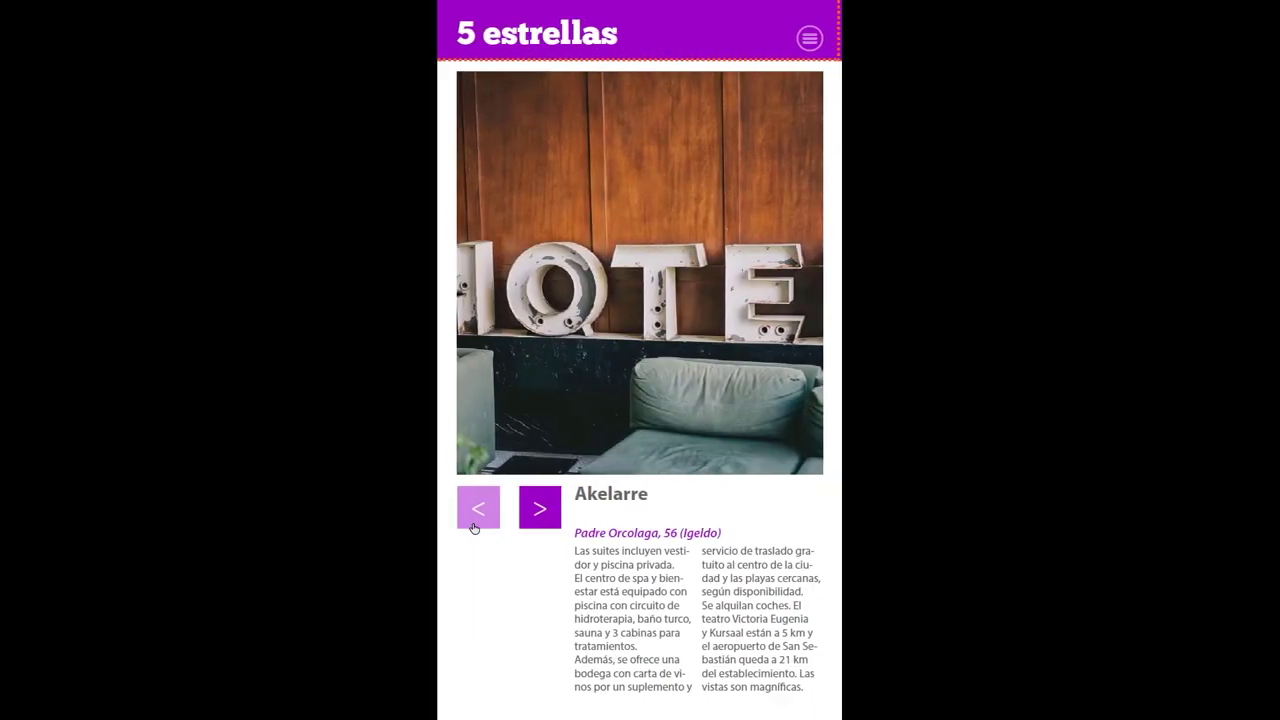
left_click(476, 524)
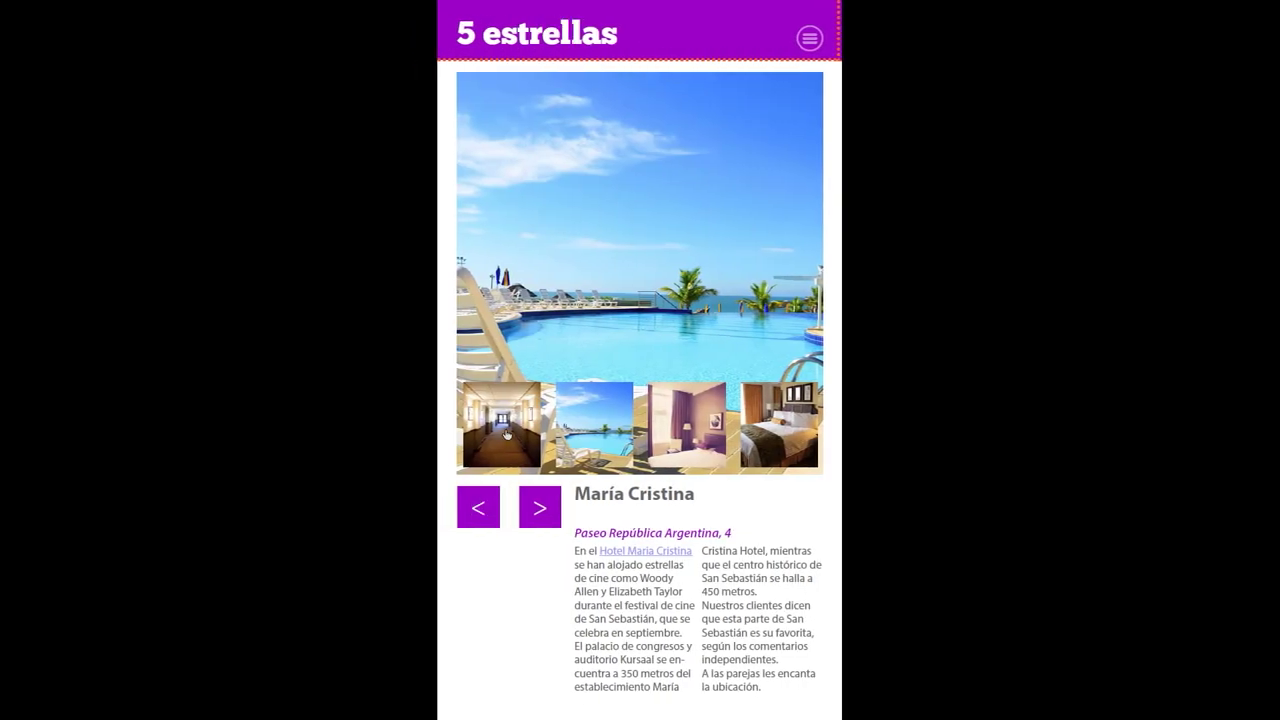
Test the María Cristina photo gallery by trying the corridor, pool and bedroom thumbnails, ending on the corridor photo
left_click(506, 433)
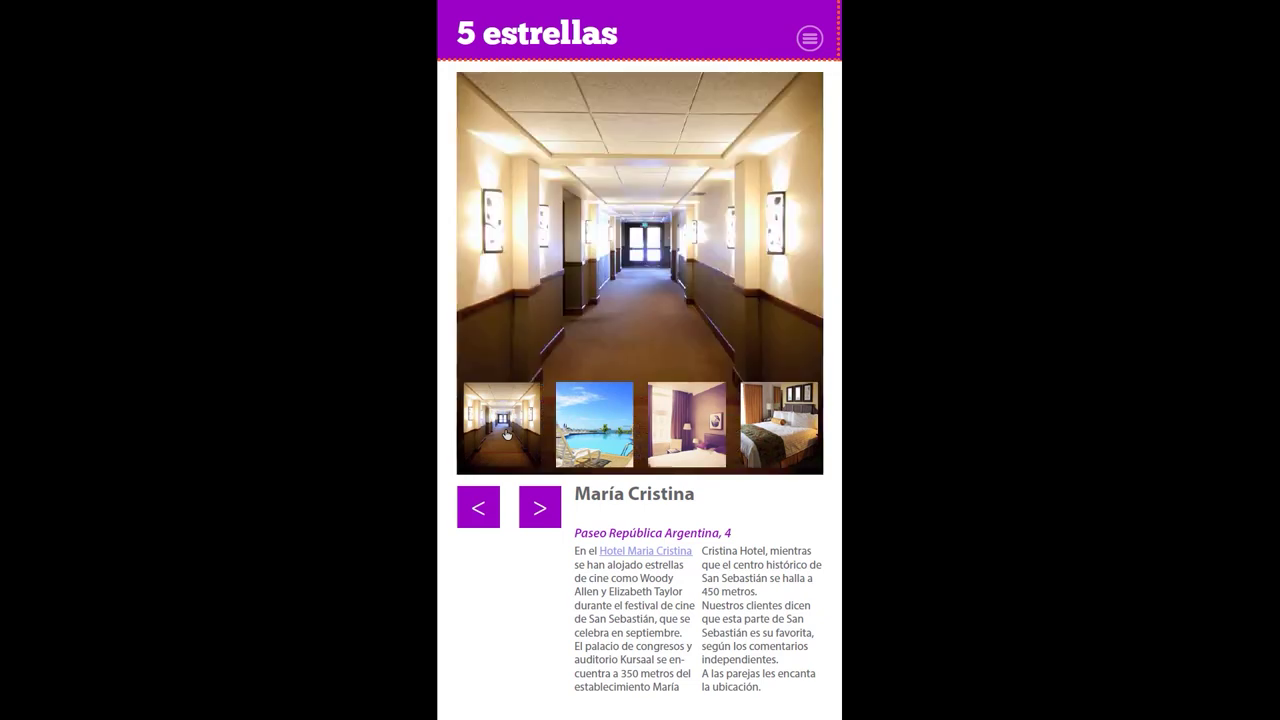
left_click(586, 412)
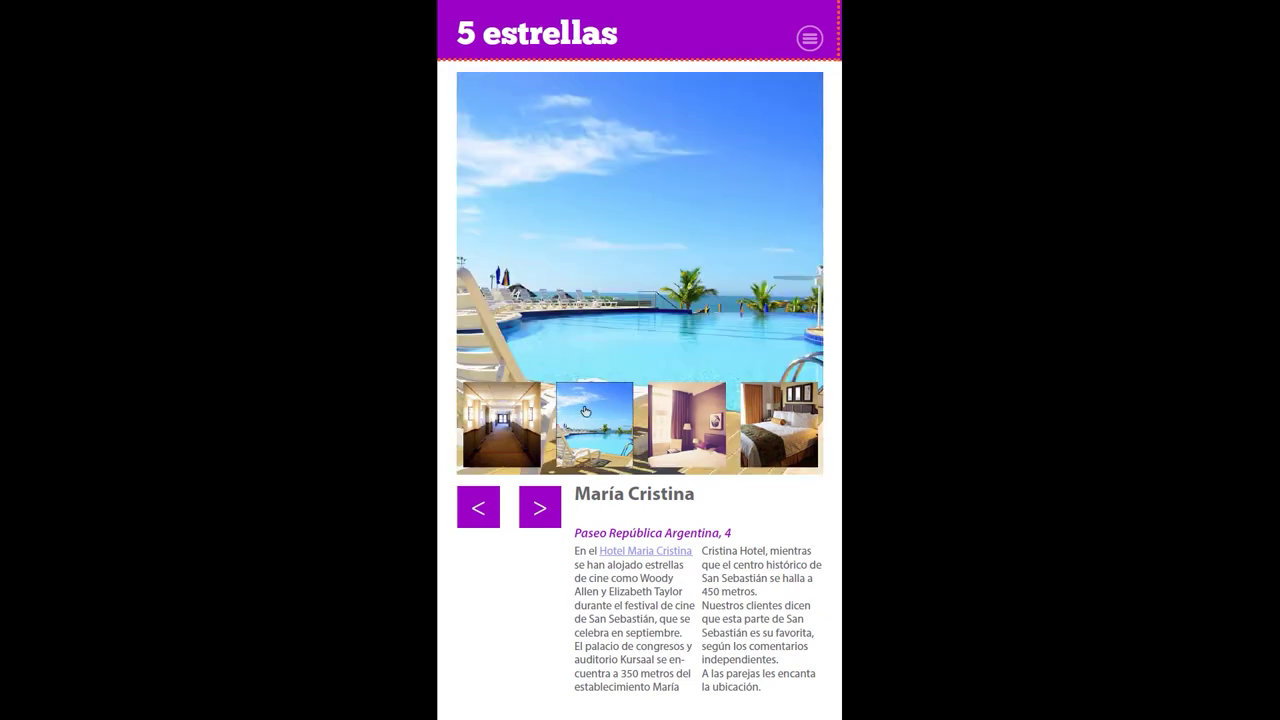
left_click(689, 405)
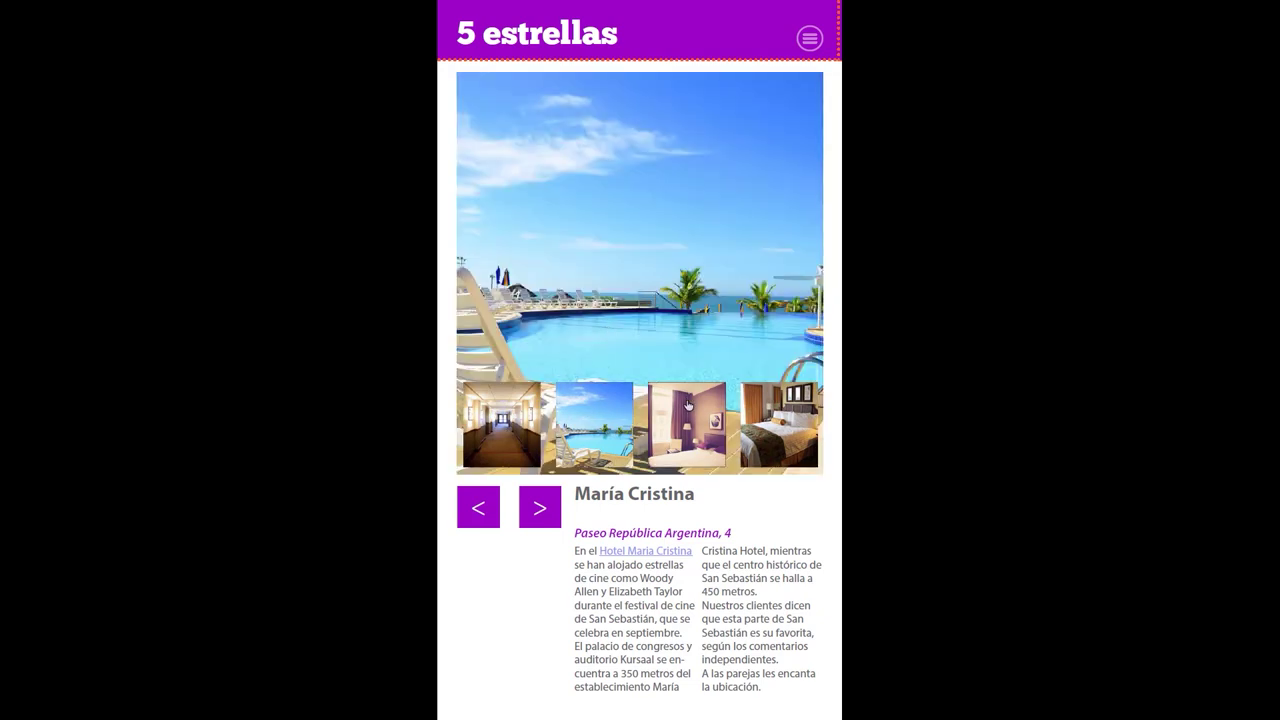
left_click(785, 415)
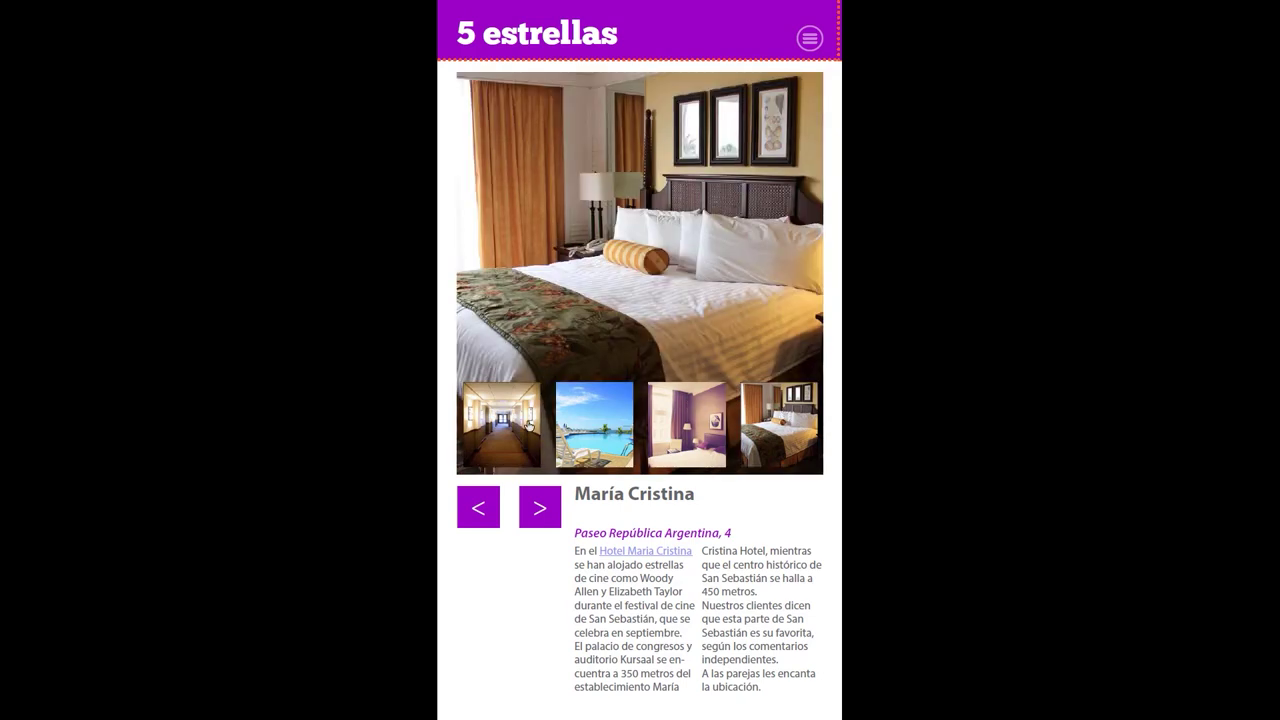
left_click(529, 425)
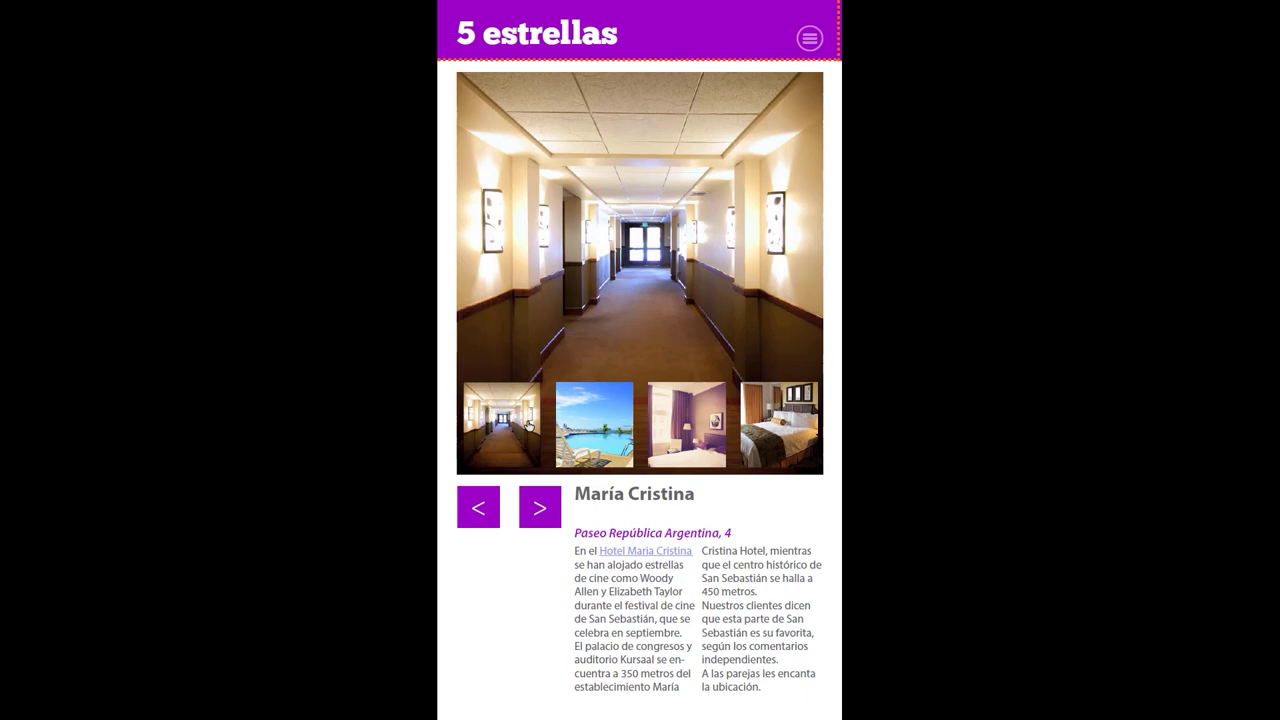